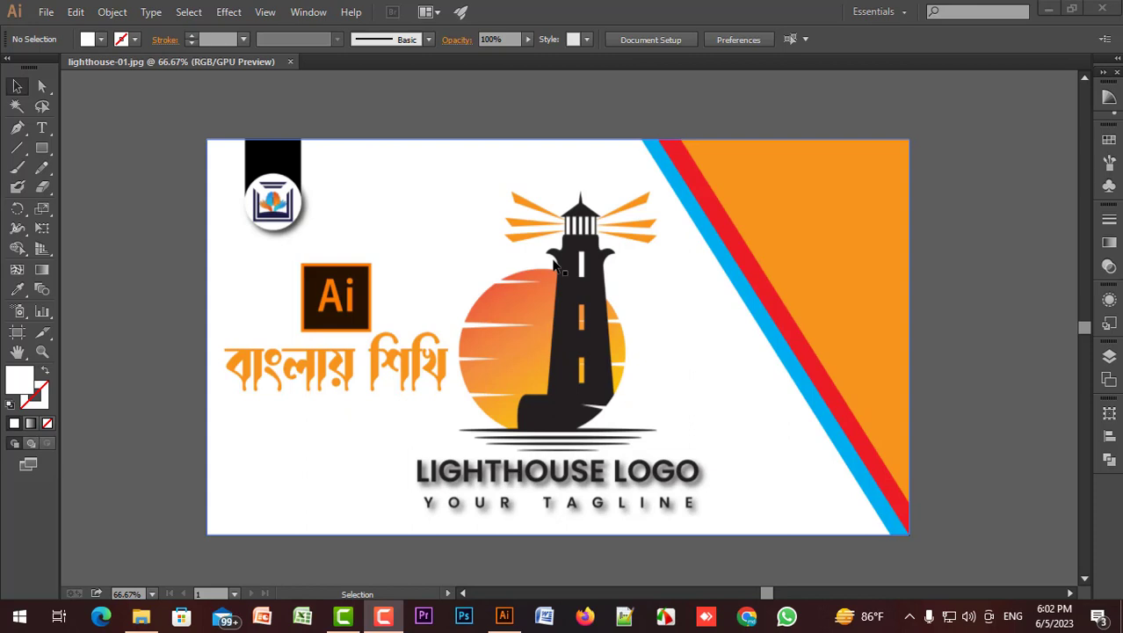
Step: Create a new document 1400 px wide and 1000 px high
{"action": "left_click", "coordinate": [931, 306]}
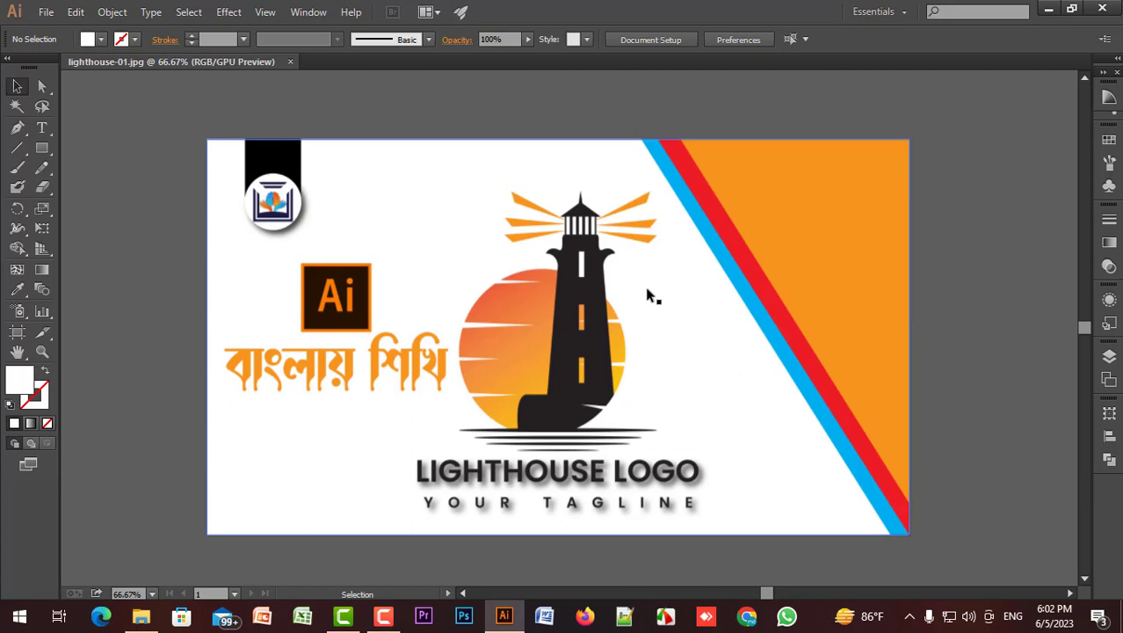
{"action": "key", "text": "a"}
{"action": "key", "text": "ctrl+n"}
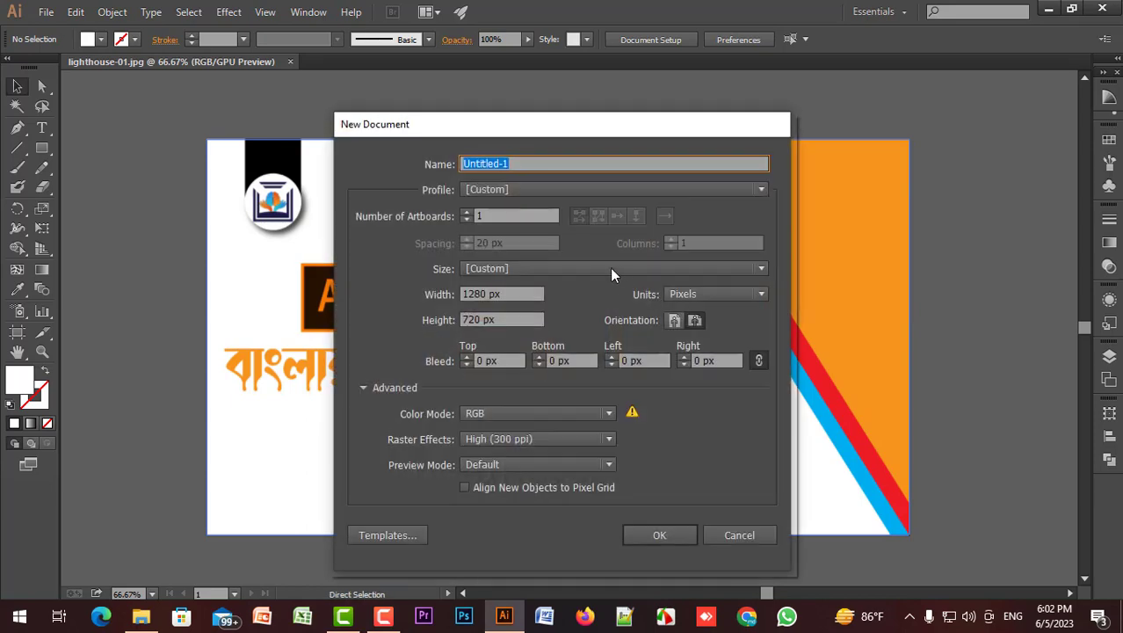
{"action": "left_click", "coordinate": [513, 292]}
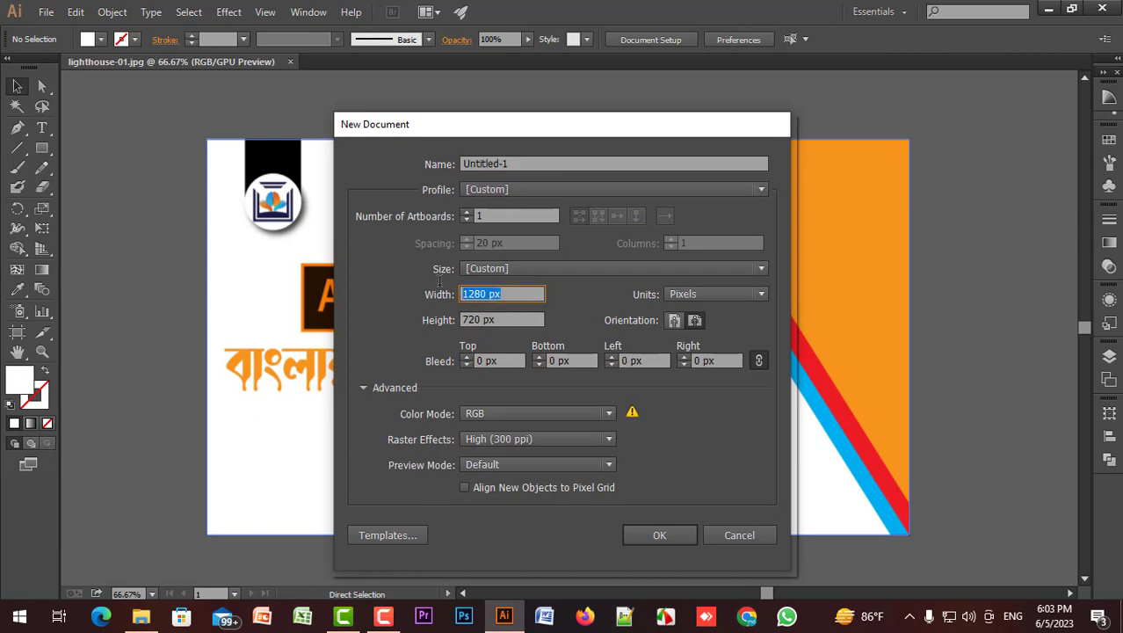
{"action": "type", "text": "1400"}
{"action": "key", "text": "Tab"}
{"action": "type", "text": "1"}
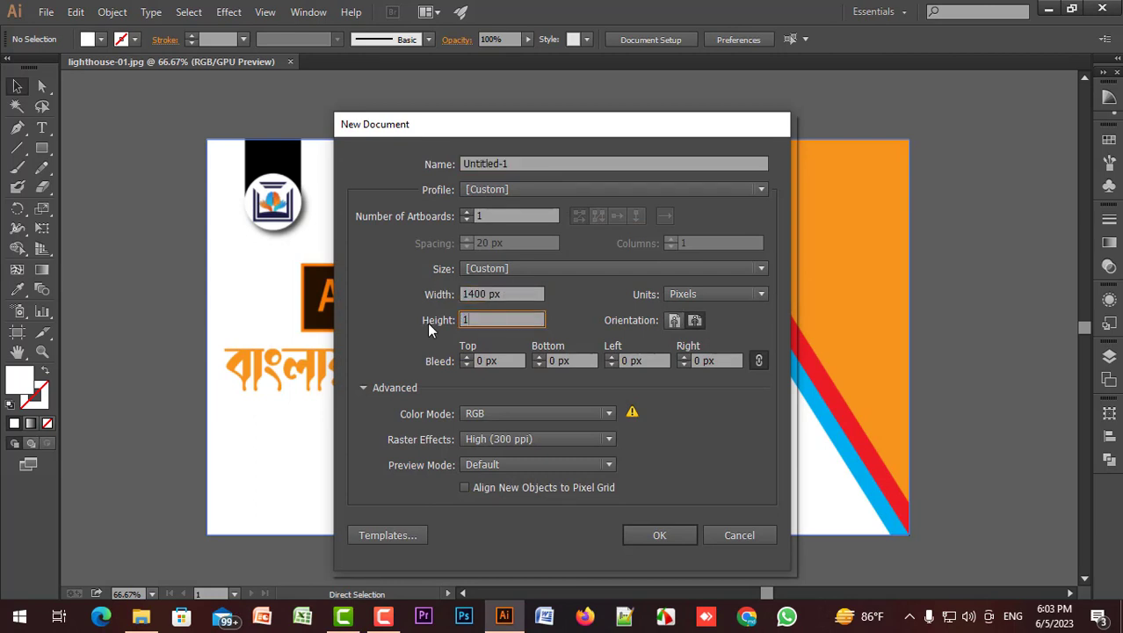
{"action": "type", "text": "000"}
{"action": "left_click", "coordinate": [659, 535]}
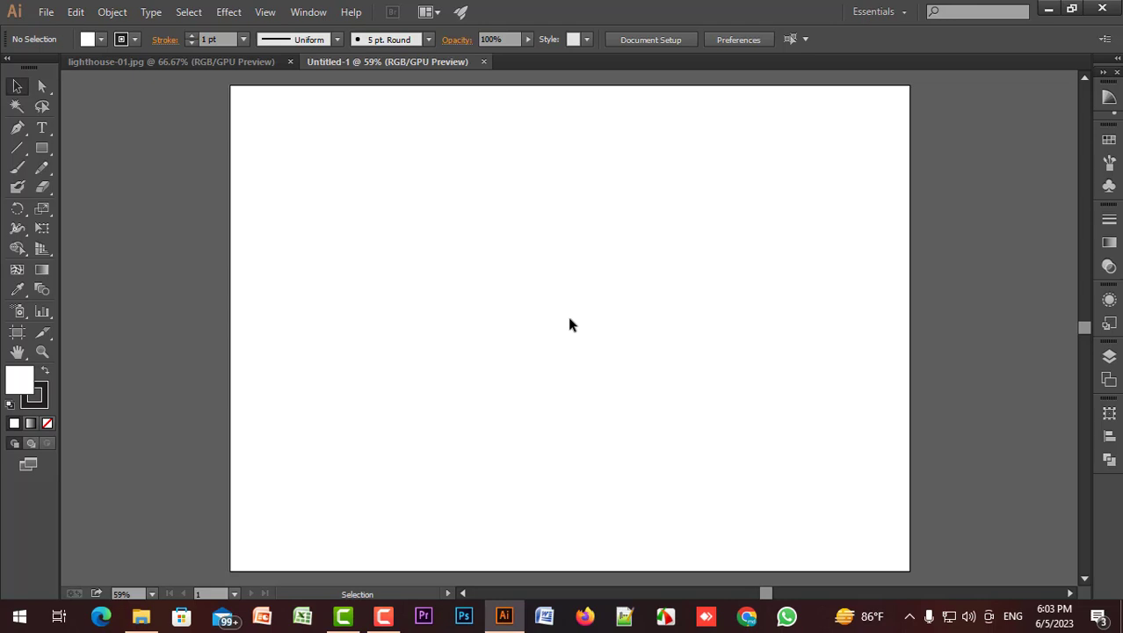
Step: Switch to Firefox and search Google Images for "lighthouse logo"
{"action": "left_click", "coordinate": [585, 616]}
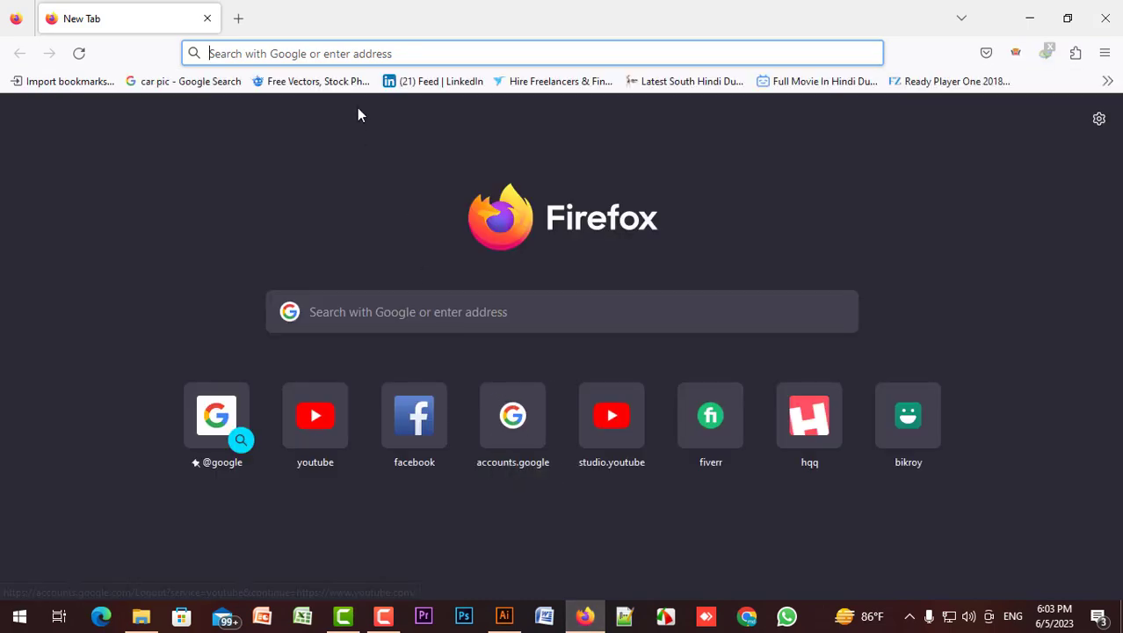
{"action": "type", "text": "linkedin.com/"}
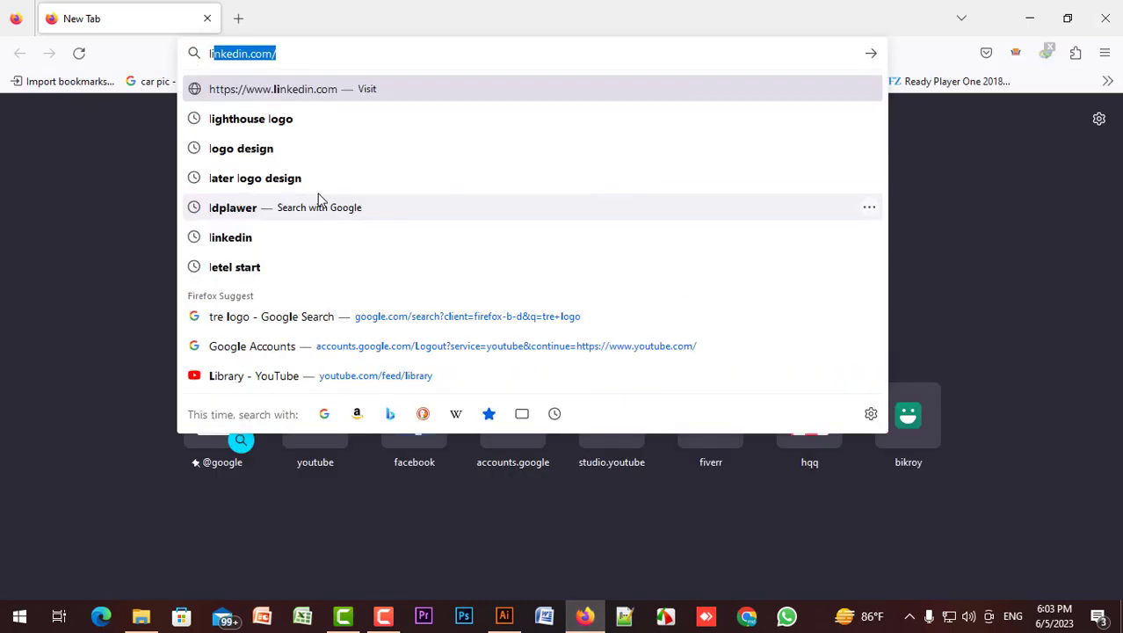
{"action": "left_click", "coordinate": [290, 126]}
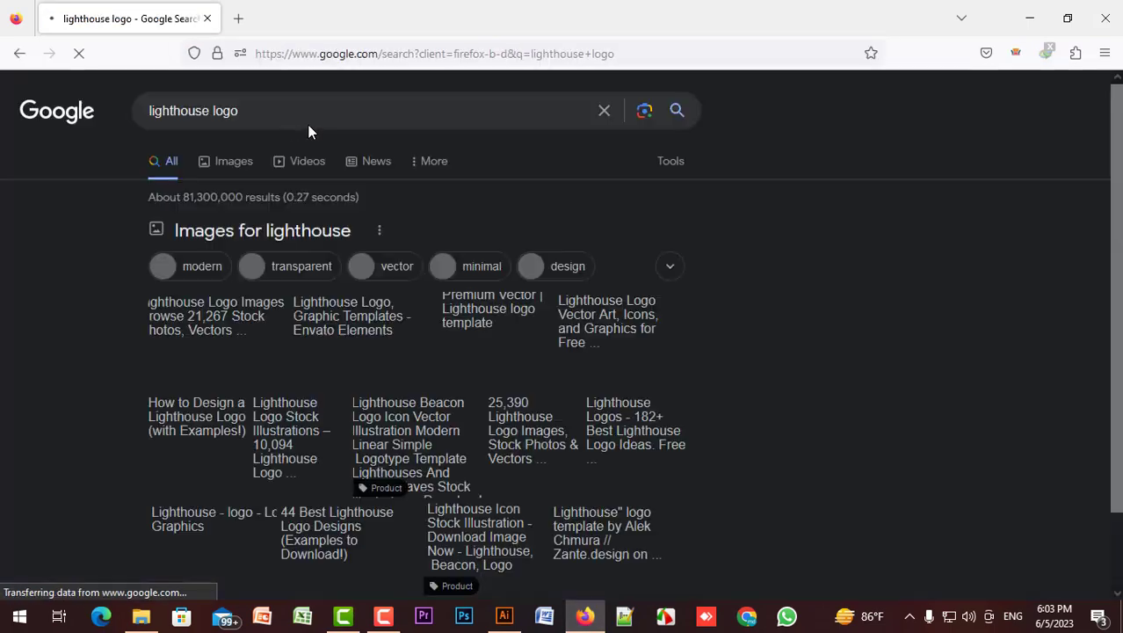
{"action": "left_click", "coordinate": [224, 160]}
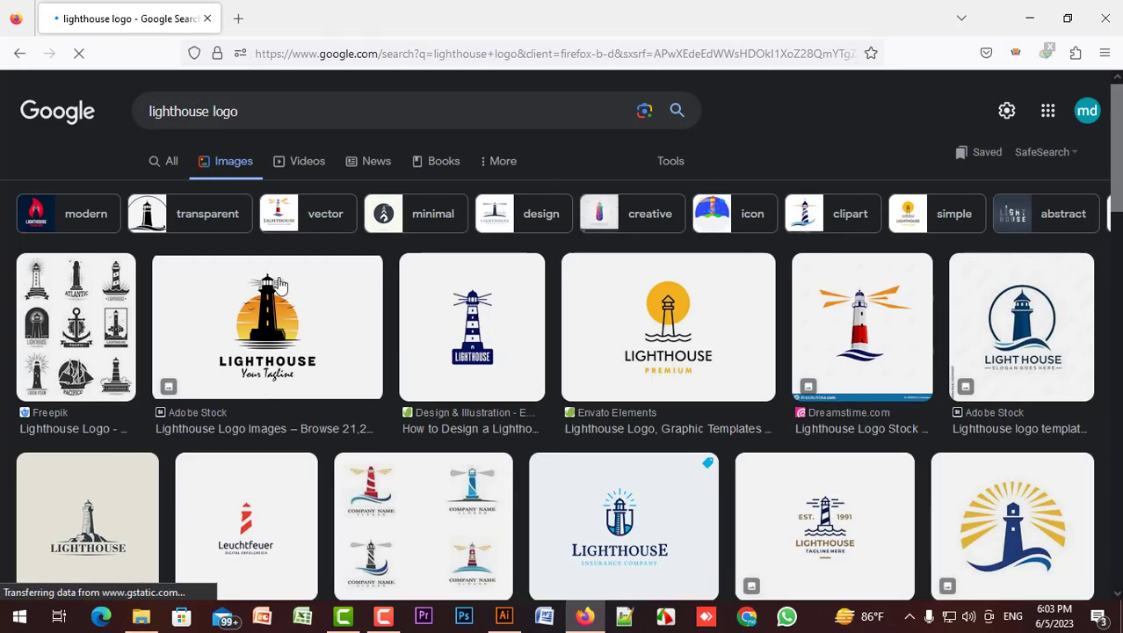
Step: Look through the lighthouse logo image results for a suitable reference design
{"action": "scroll", "coordinate": [422, 402], "scroll_direction": "down", "scroll_amount": 2}
{"action": "scroll", "coordinate": [422, 403], "scroll_direction": "down", "scroll_amount": 3}
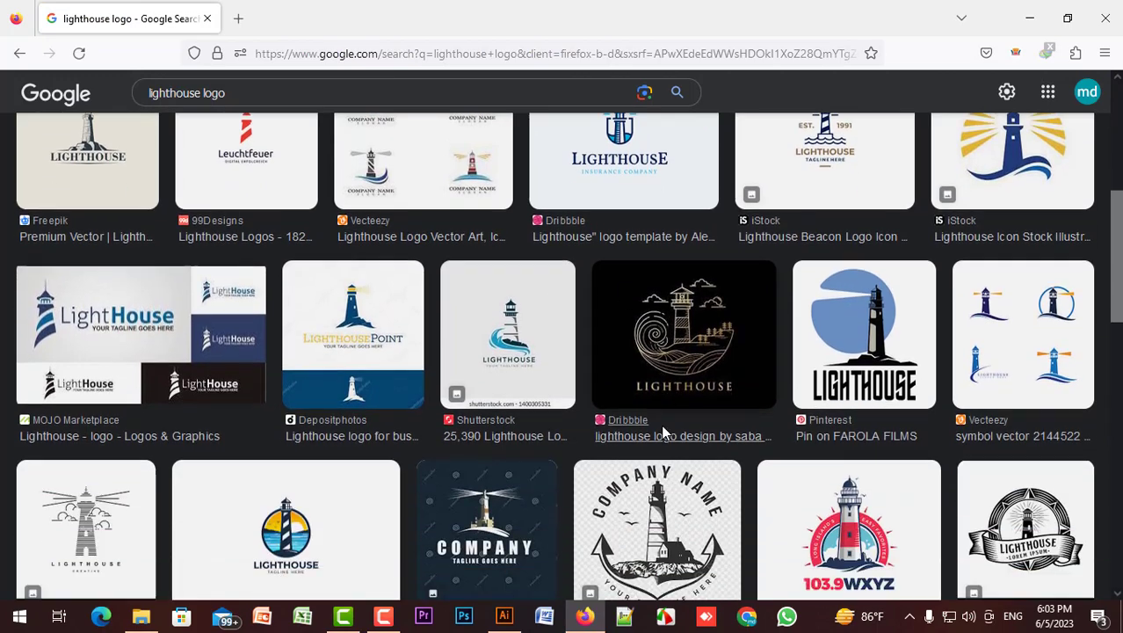
{"action": "scroll", "coordinate": [417, 351], "scroll_direction": "down", "scroll_amount": 2}
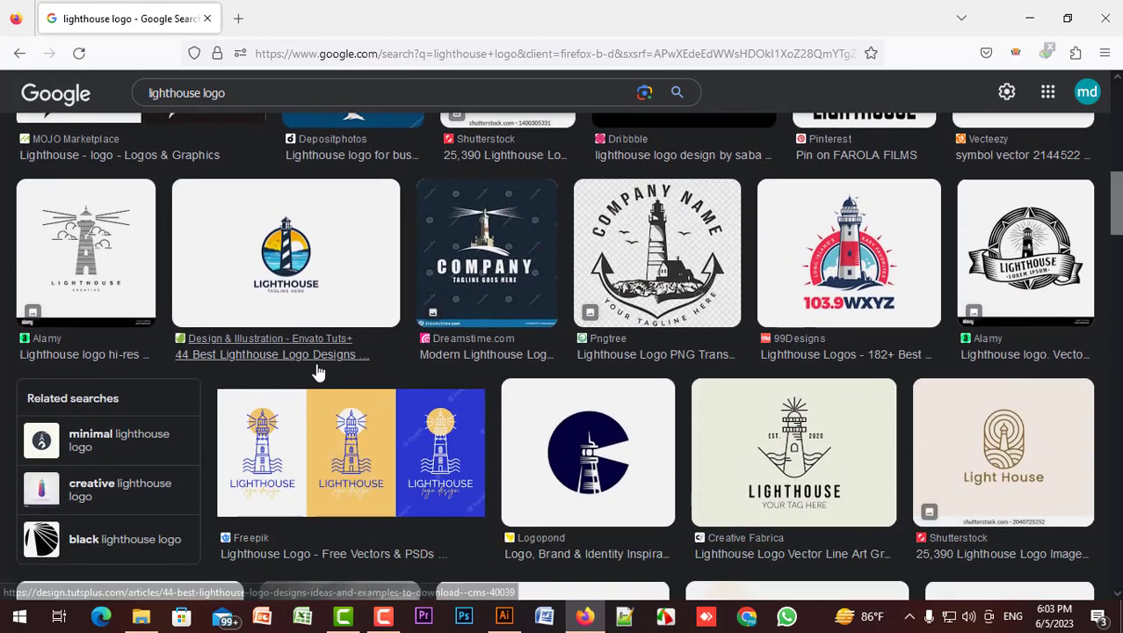
{"action": "scroll", "coordinate": [665, 448], "scroll_direction": "up", "scroll_amount": 2}
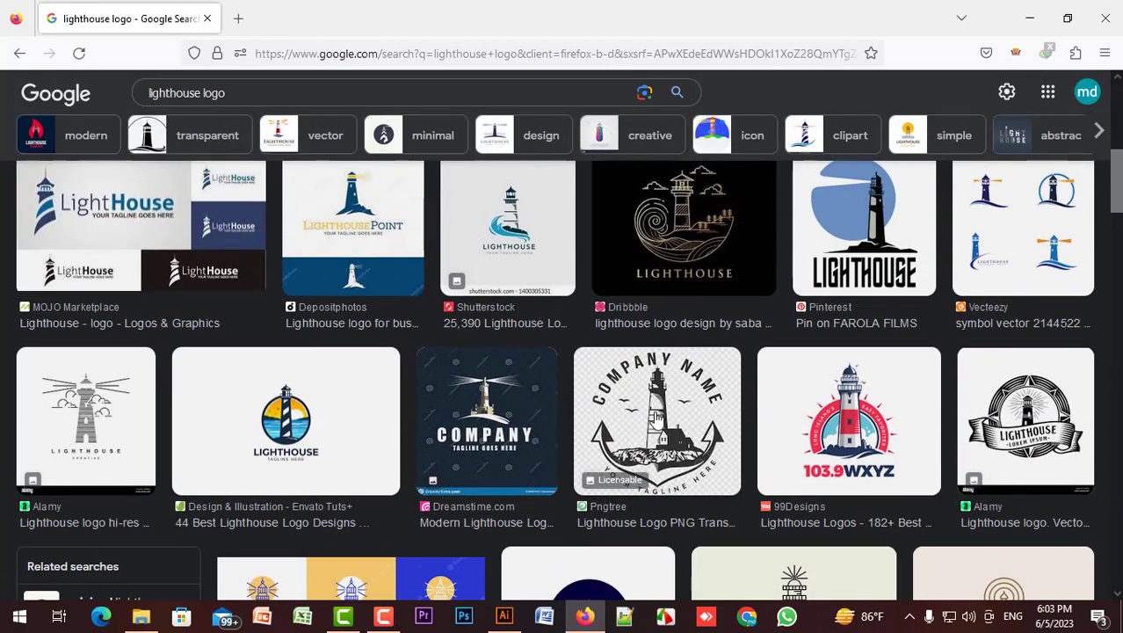
{"action": "scroll", "coordinate": [658, 420], "scroll_direction": "up", "scroll_amount": 5}
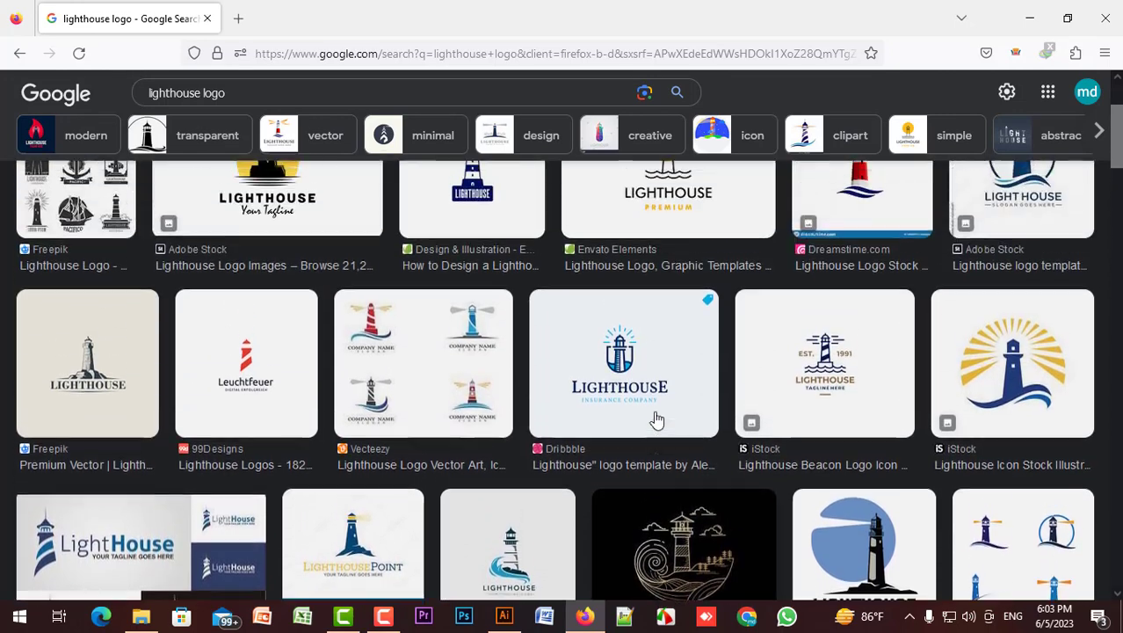
{"action": "scroll", "coordinate": [657, 418], "scroll_direction": "up", "scroll_amount": 1}
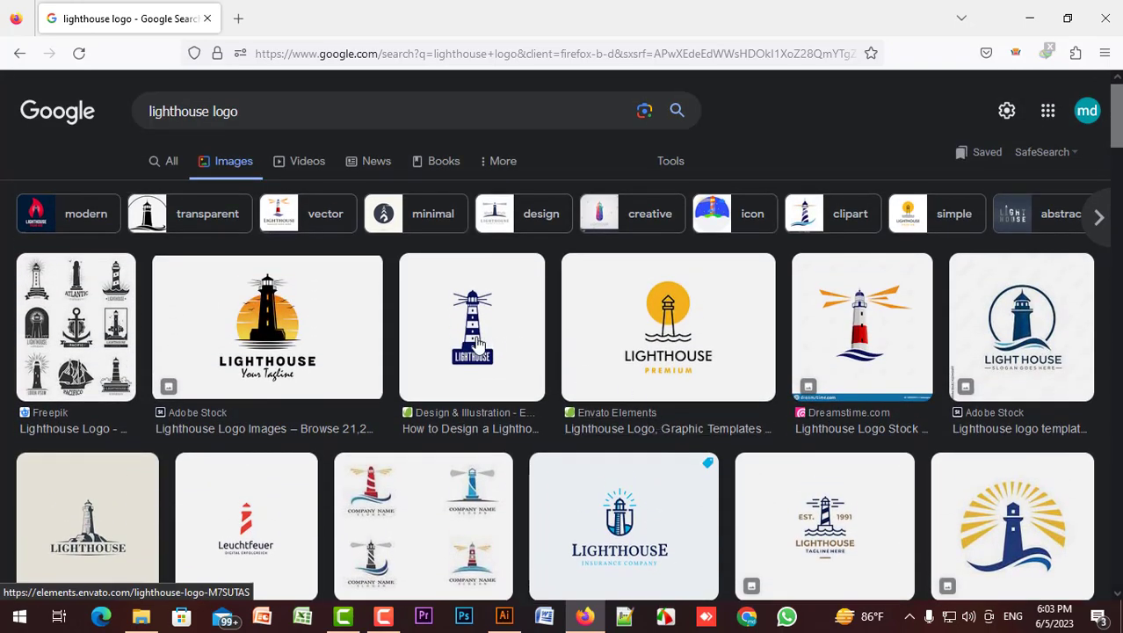
{"action": "scroll", "coordinate": [472, 376], "scroll_direction": "down", "scroll_amount": 3}
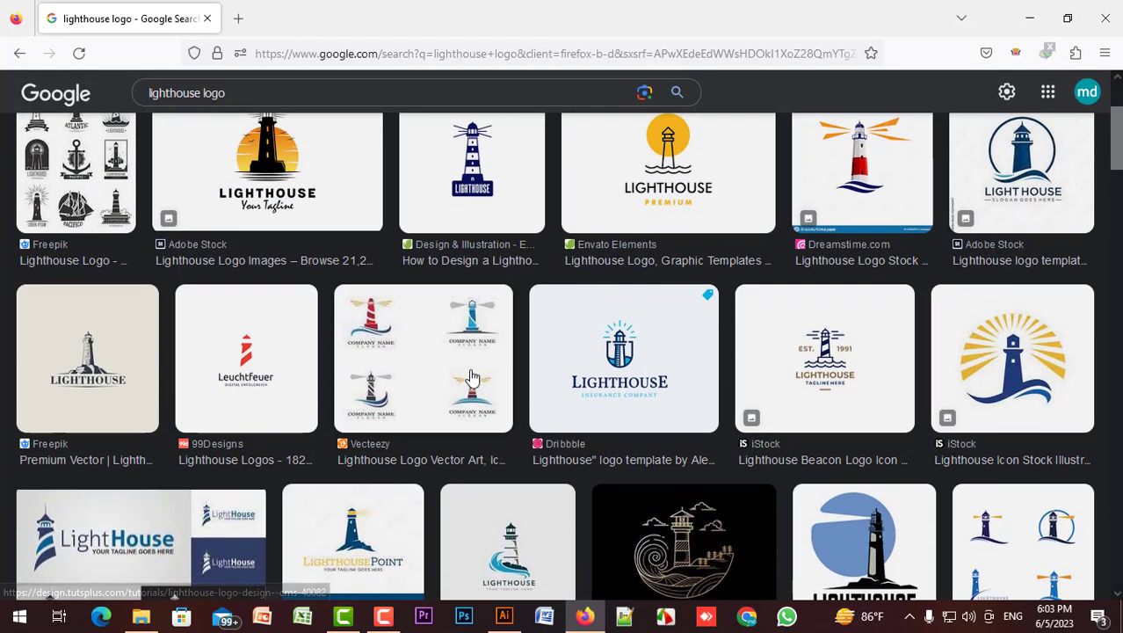
{"action": "scroll", "coordinate": [472, 376], "scroll_direction": "up", "scroll_amount": 3}
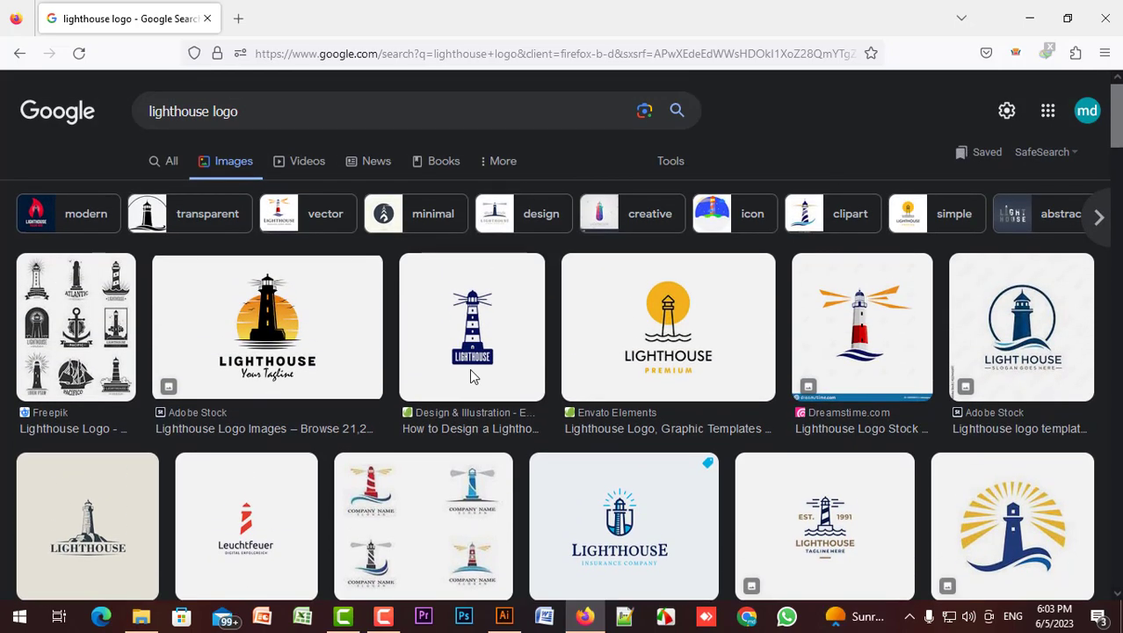
Step: Copy the Adobe Stock logo of a black lighthouse against an orange sun and paste it into the new Illustrator document
{"action": "right_click", "coordinate": [305, 342]}
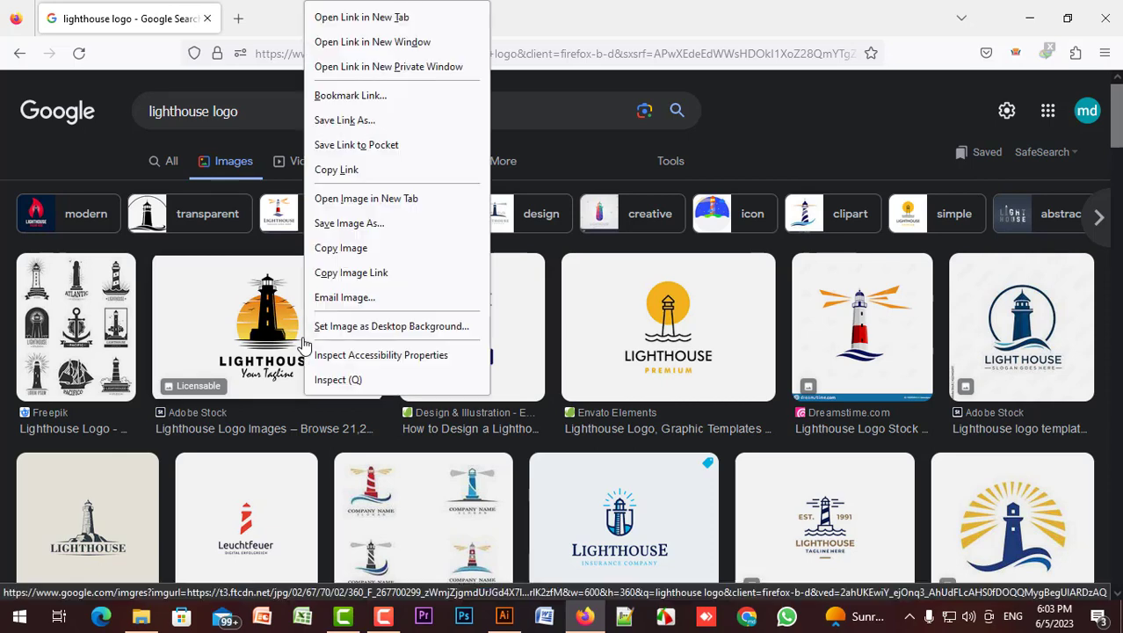
{"action": "left_click", "coordinate": [338, 248]}
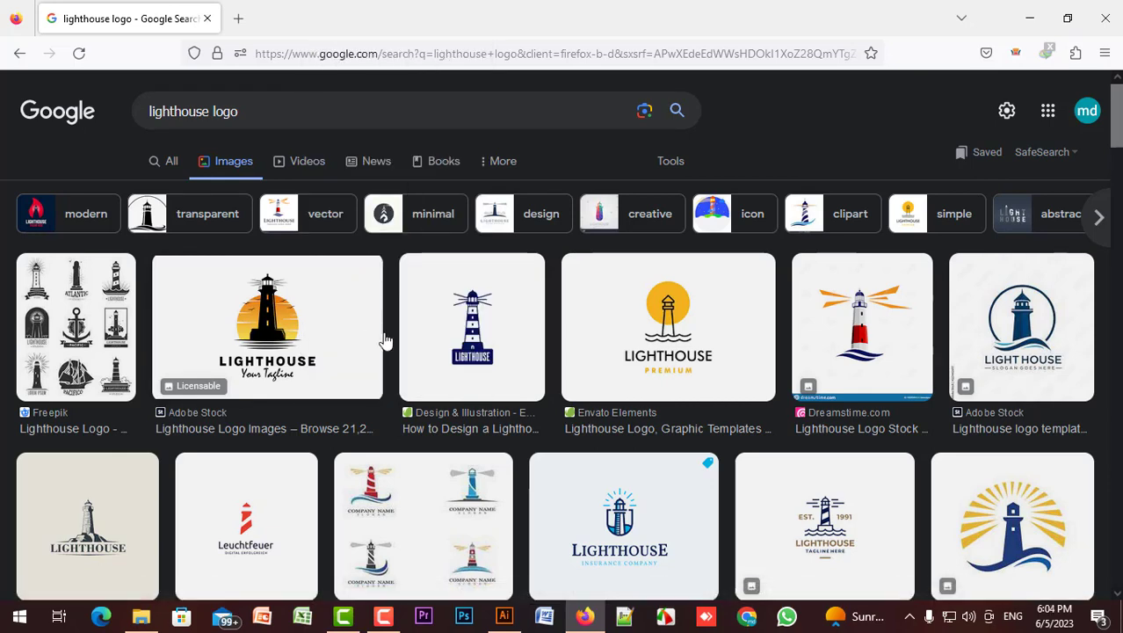
{"action": "left_click", "coordinate": [505, 616]}
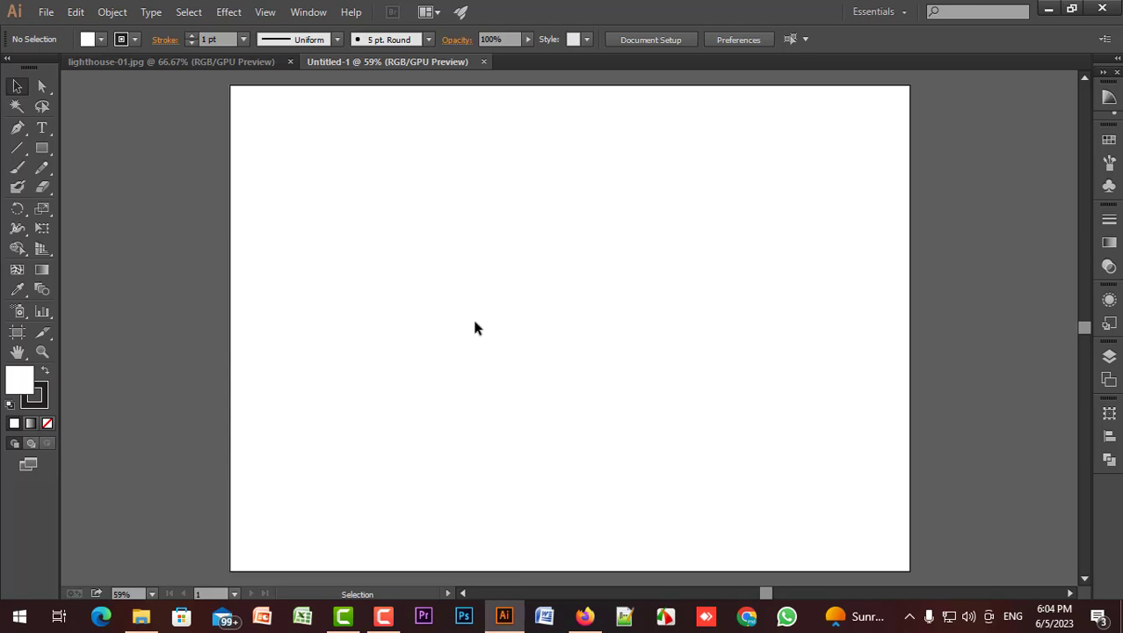
{"action": "key", "text": "ctrl+v"}
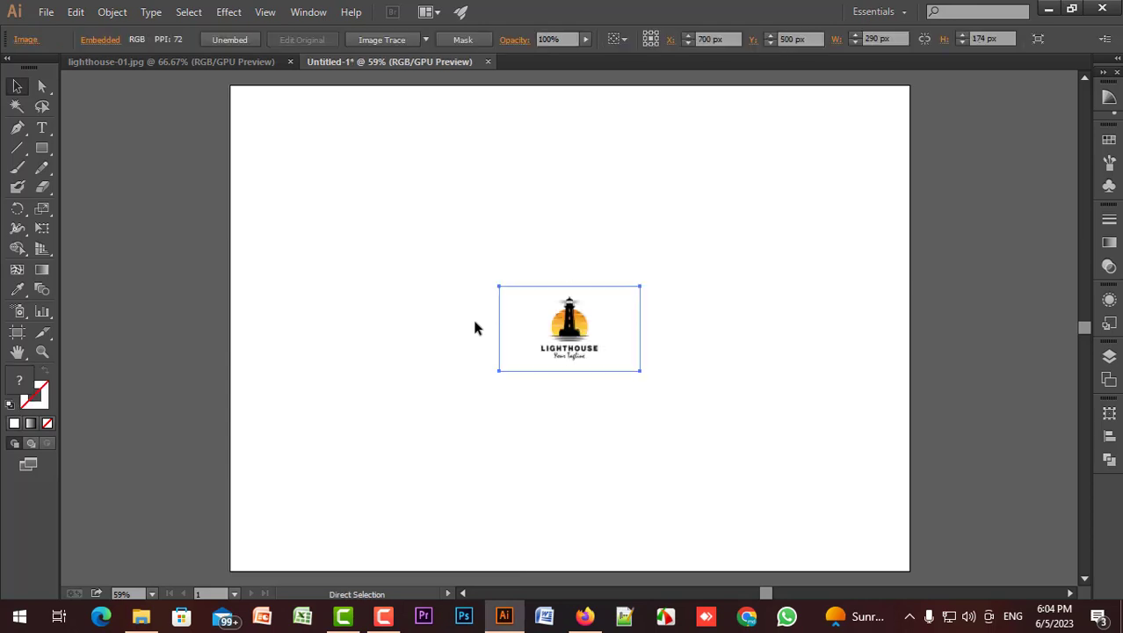
{"action": "left_click", "coordinate": [541, 424]}
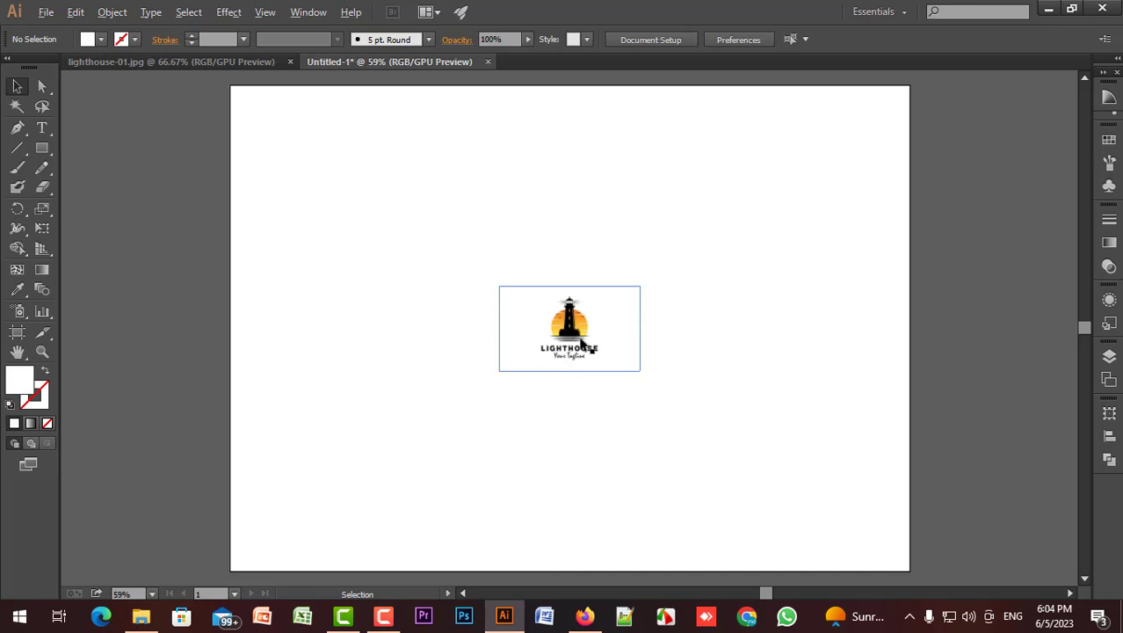
Step: Start a Pen tool path along the left side of the lighthouse base and up the tower edge to just below the gallery
{"action": "scroll", "coordinate": [581, 341], "scroll_direction": "up", "scroll_amount": 5}
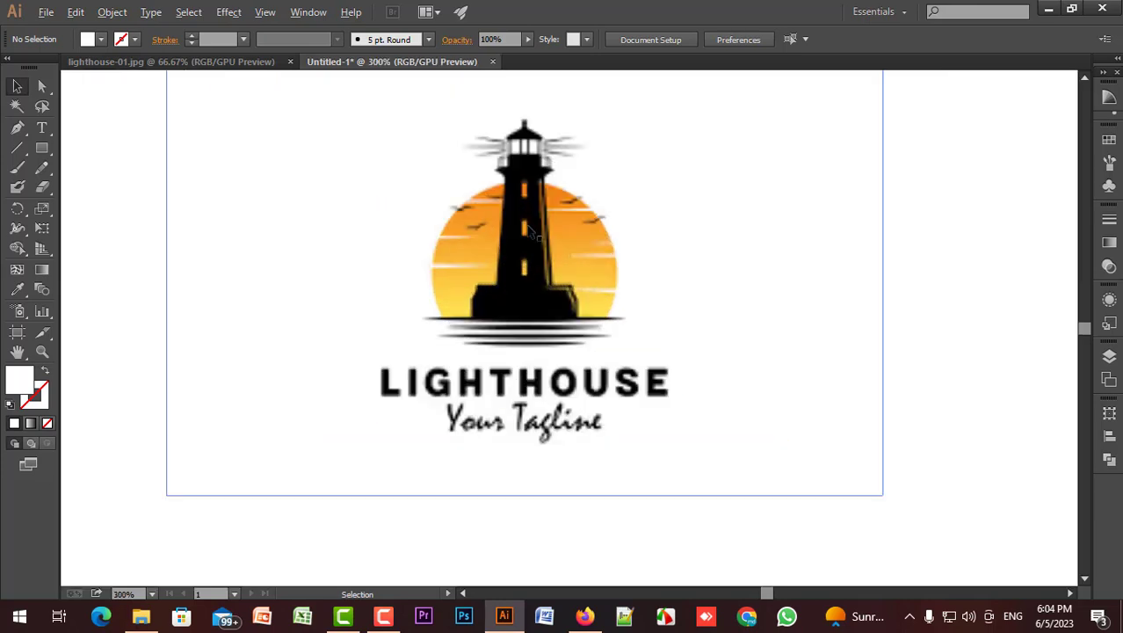
{"action": "scroll", "coordinate": [528, 228], "scroll_direction": "down", "scroll_amount": 4}
{"action": "scroll", "coordinate": [528, 229], "scroll_direction": "up", "scroll_amount": 4}
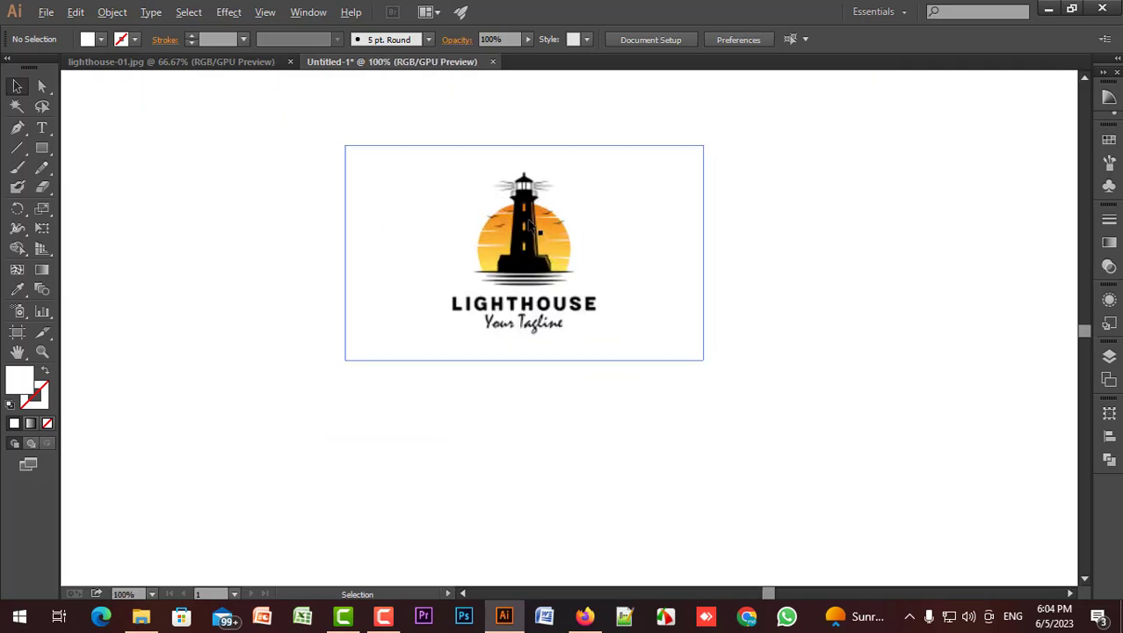
{"action": "scroll", "coordinate": [530, 221], "scroll_direction": "up", "scroll_amount": 1}
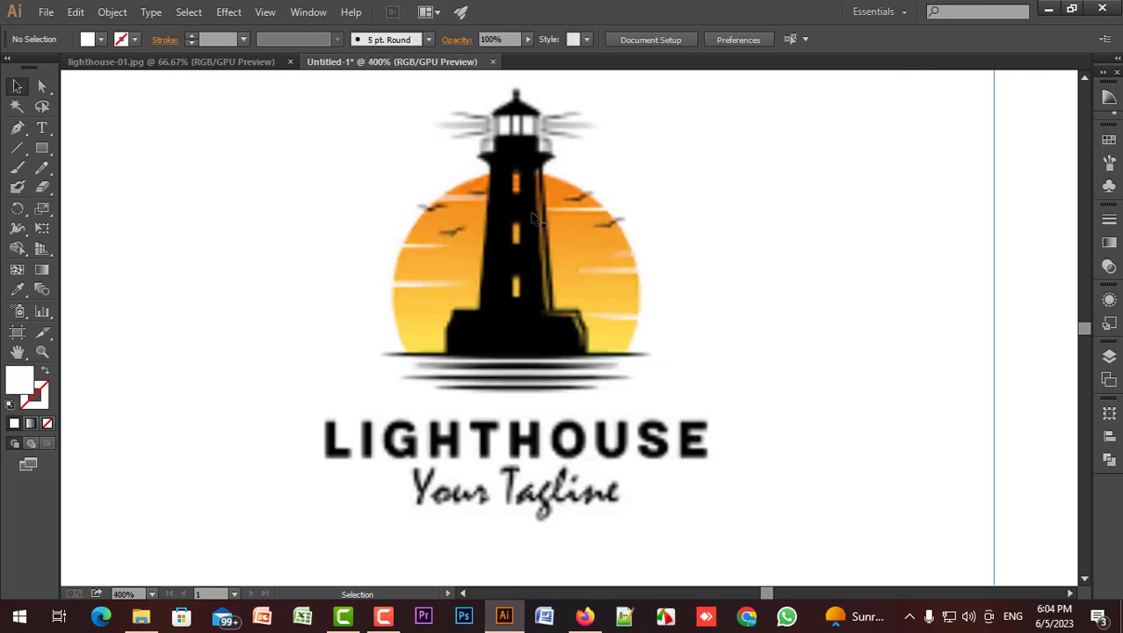
{"action": "left_click_drag", "start_coordinate": [530, 221], "coordinate": [531, 271]}
{"action": "scroll", "coordinate": [531, 271], "scroll_direction": "up", "scroll_amount": 1}
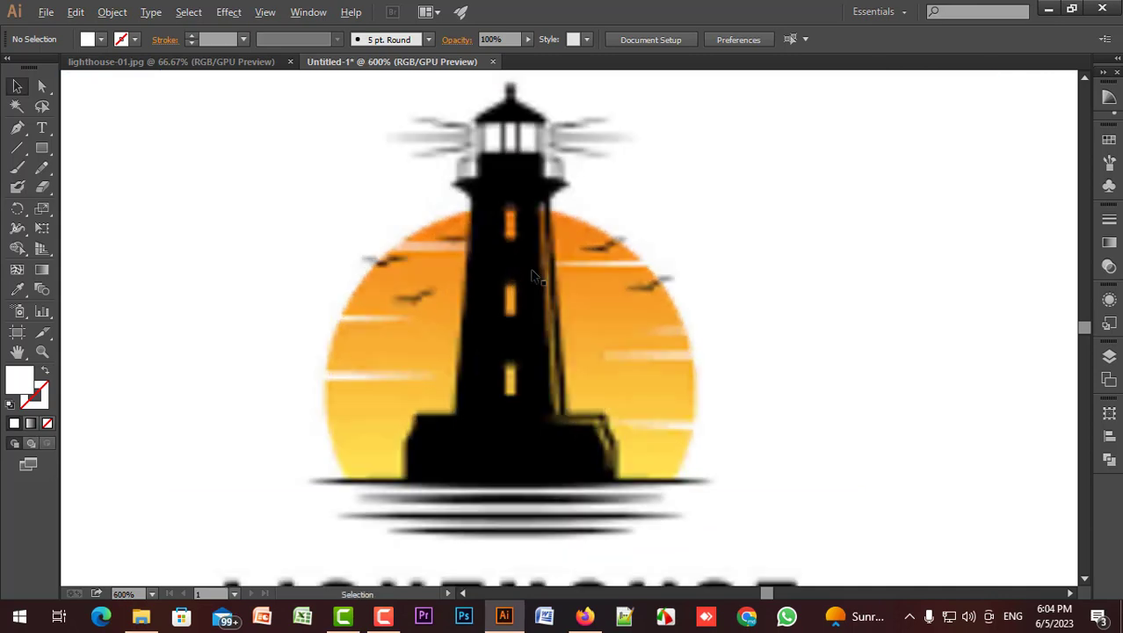
{"action": "left_click", "coordinate": [17, 128]}
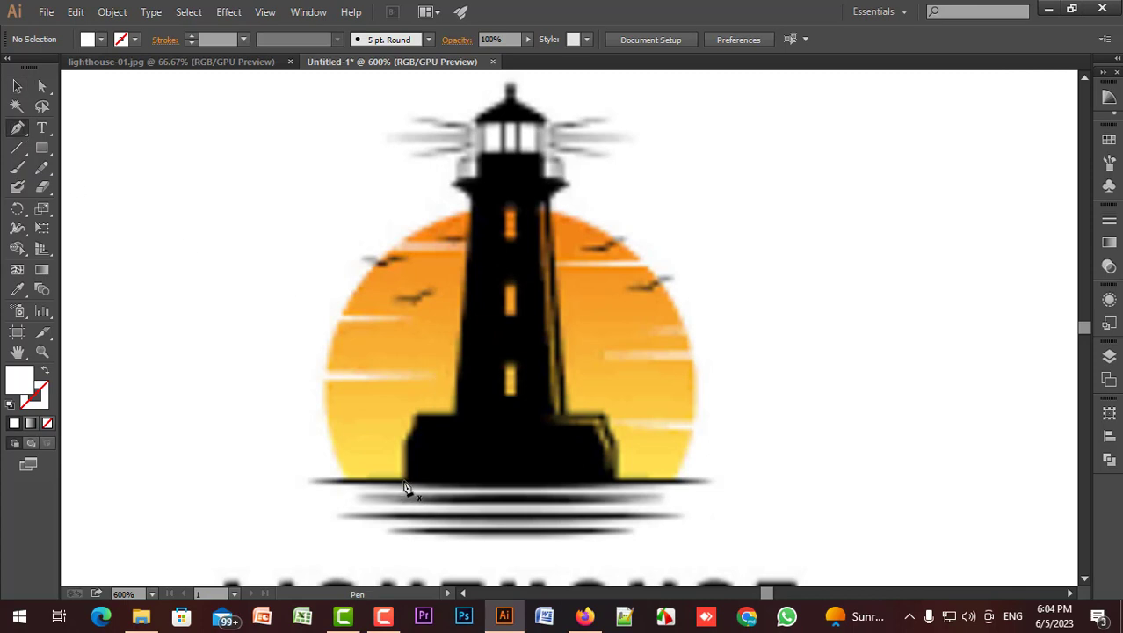
{"action": "left_click_drag", "start_coordinate": [402, 481], "coordinate": [404, 423]}
{"action": "left_click", "coordinate": [404, 415]}
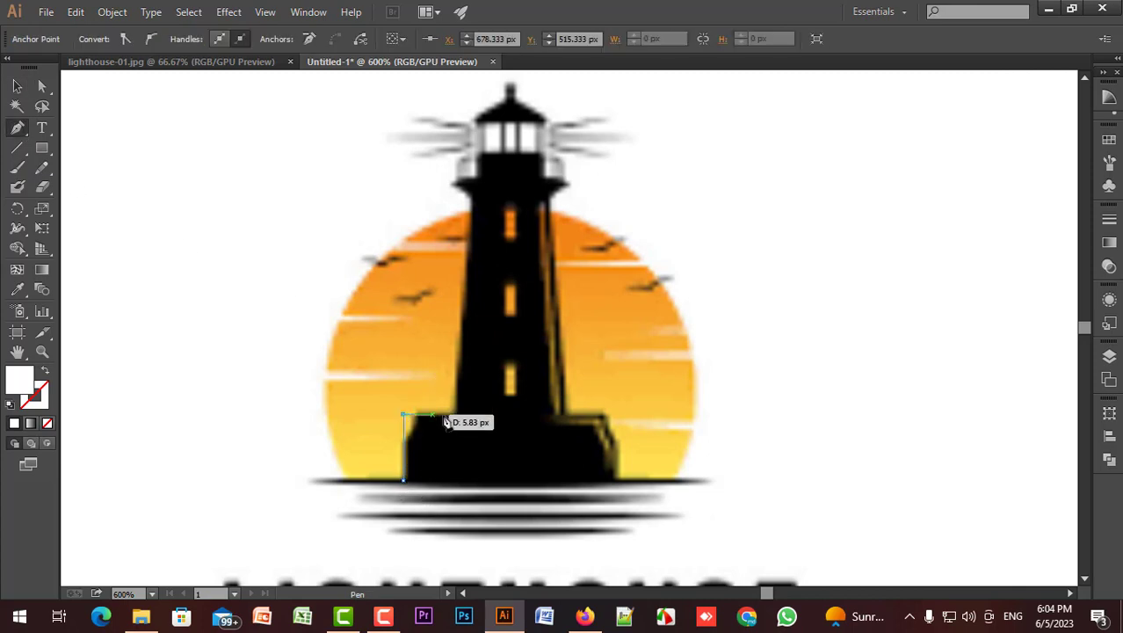
{"action": "left_click", "coordinate": [453, 414]}
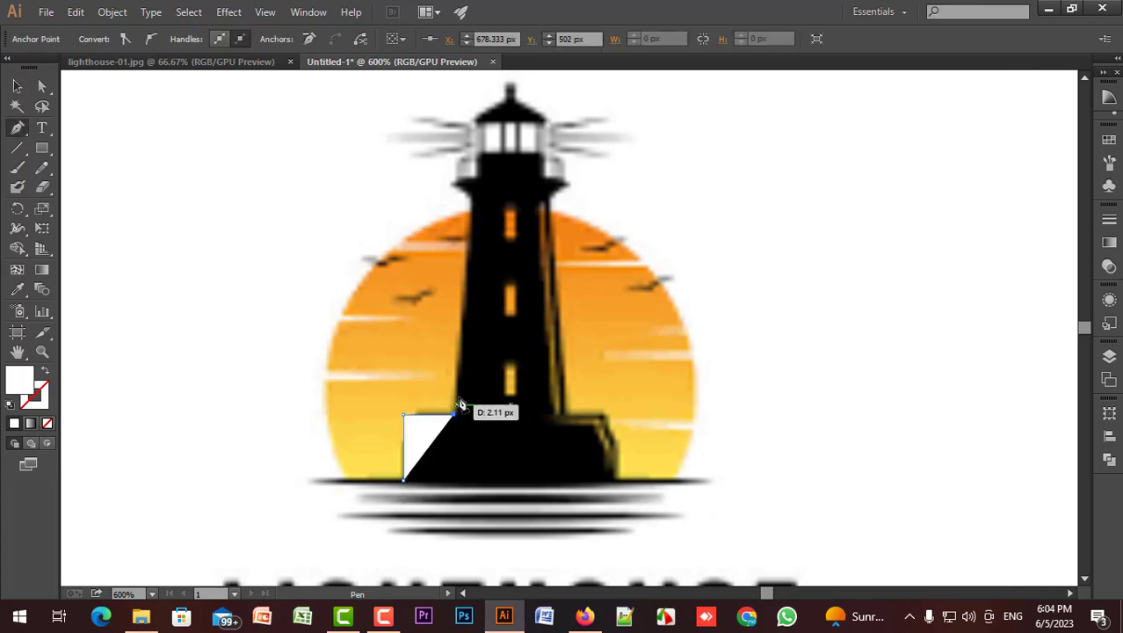
{"action": "left_click", "coordinate": [470, 203]}
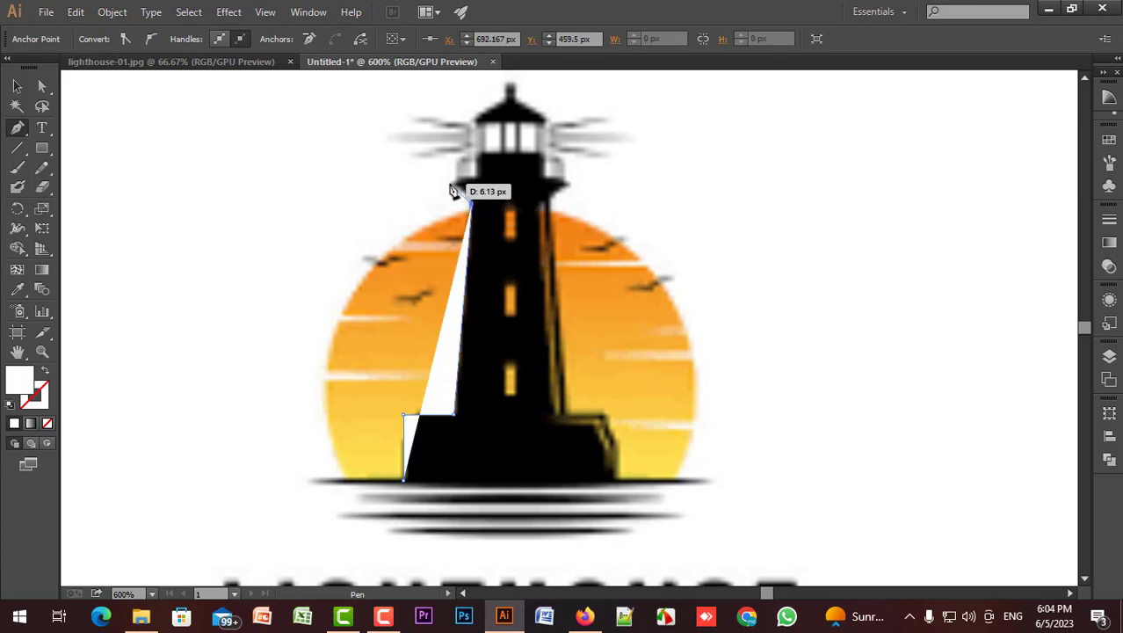
Step: Continue the path around the curved left gallery ledge and up to the lower edge of the lantern room
{"action": "left_click_drag", "start_coordinate": [450, 184], "coordinate": [428, 182]}
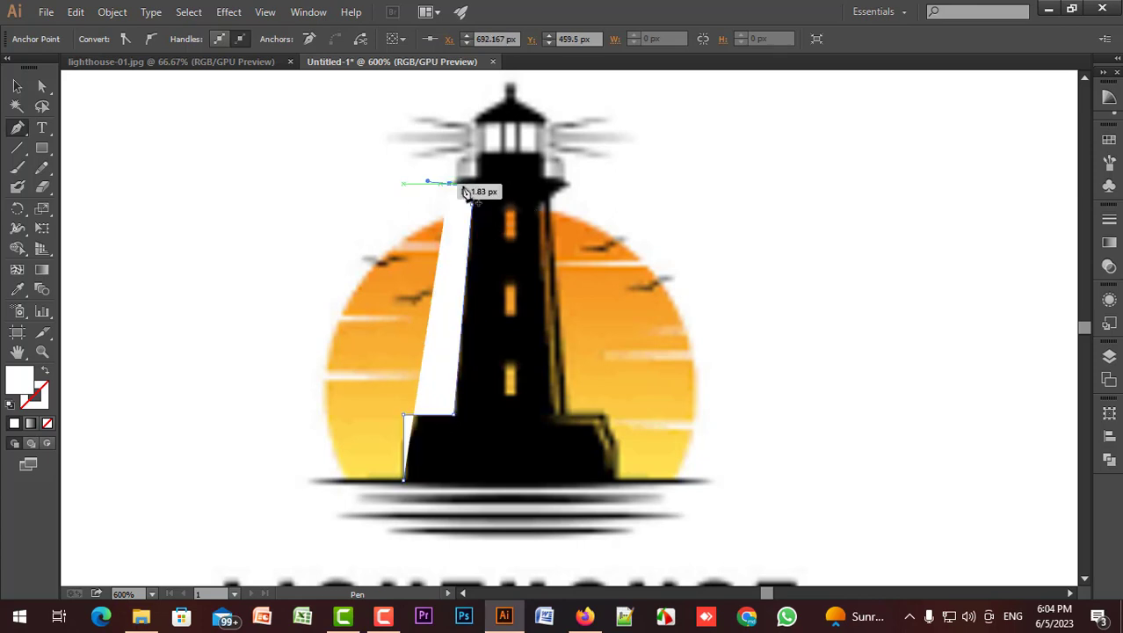
{"action": "left_click", "coordinate": [450, 184]}
{"action": "left_click", "coordinate": [473, 178]}
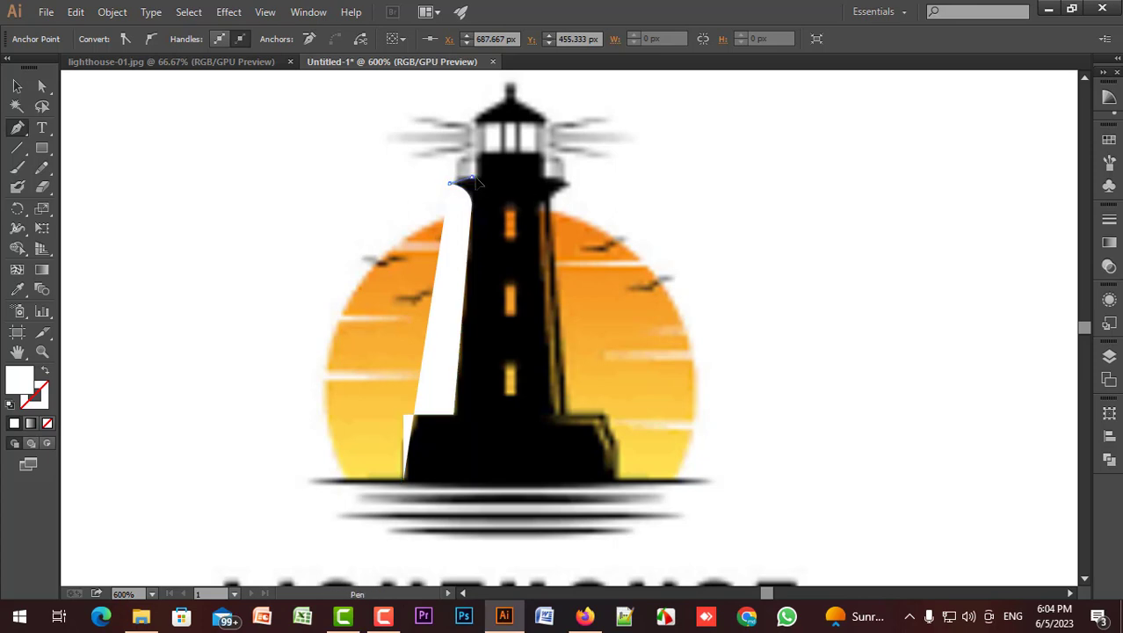
{"action": "left_click_drag", "start_coordinate": [494, 182], "coordinate": [476, 134]}
{"action": "left_click", "coordinate": [472, 141]}
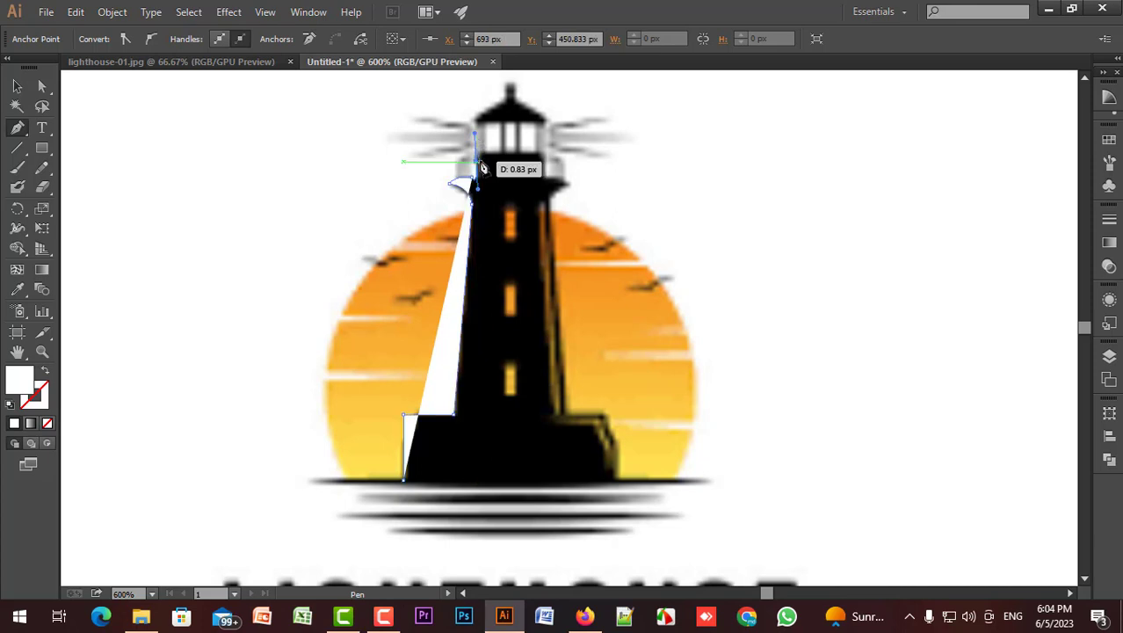
{"action": "left_click", "coordinate": [477, 162]}
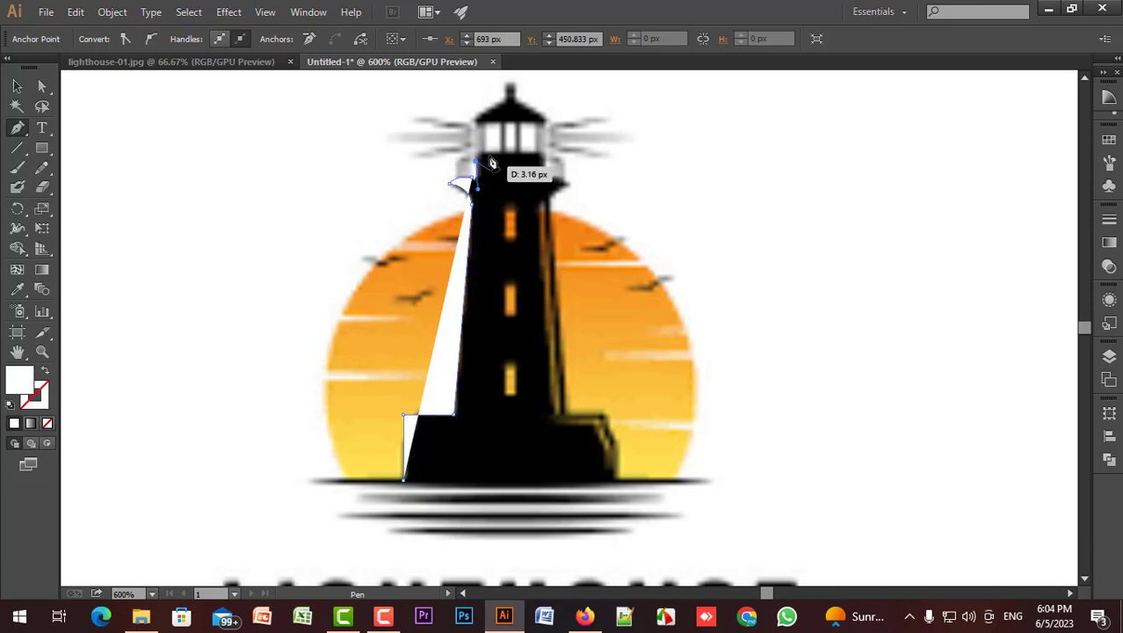
Step: Extend the path up the left side of the lantern room and along the curved roof to the spire tip
{"action": "left_click", "coordinate": [475, 124]}
{"action": "left_click_drag", "start_coordinate": [504, 110], "coordinate": [514, 102]}
{"action": "left_click", "coordinate": [506, 102]}
{"action": "left_click", "coordinate": [510, 81]}
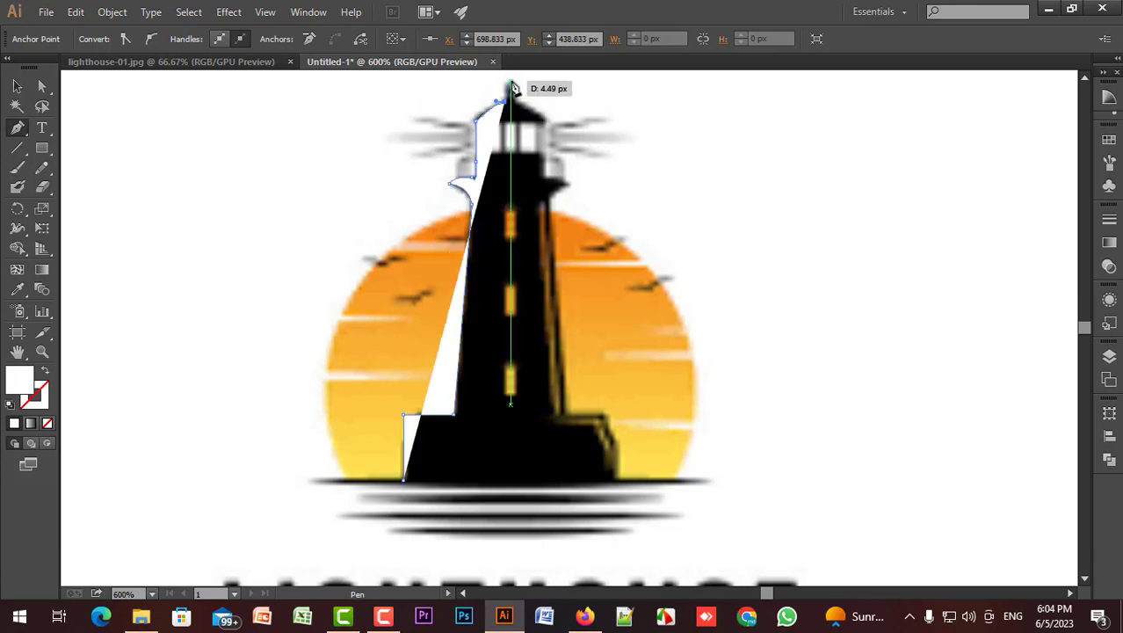
{"action": "scroll", "coordinate": [509, 88], "scroll_direction": "up", "scroll_amount": 1}
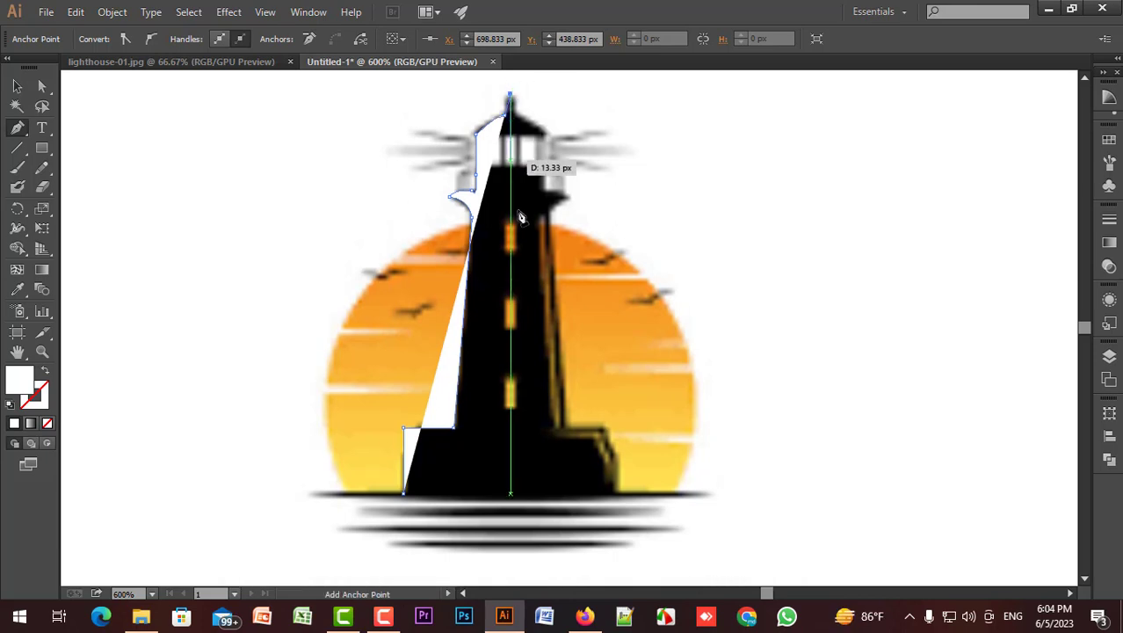
Step: Run the Pen path from the spire tip straight down the tower's centre axis and close it at the base's left corner
{"action": "left_click", "coordinate": [511, 494]}
{"action": "left_click", "coordinate": [404, 495]}
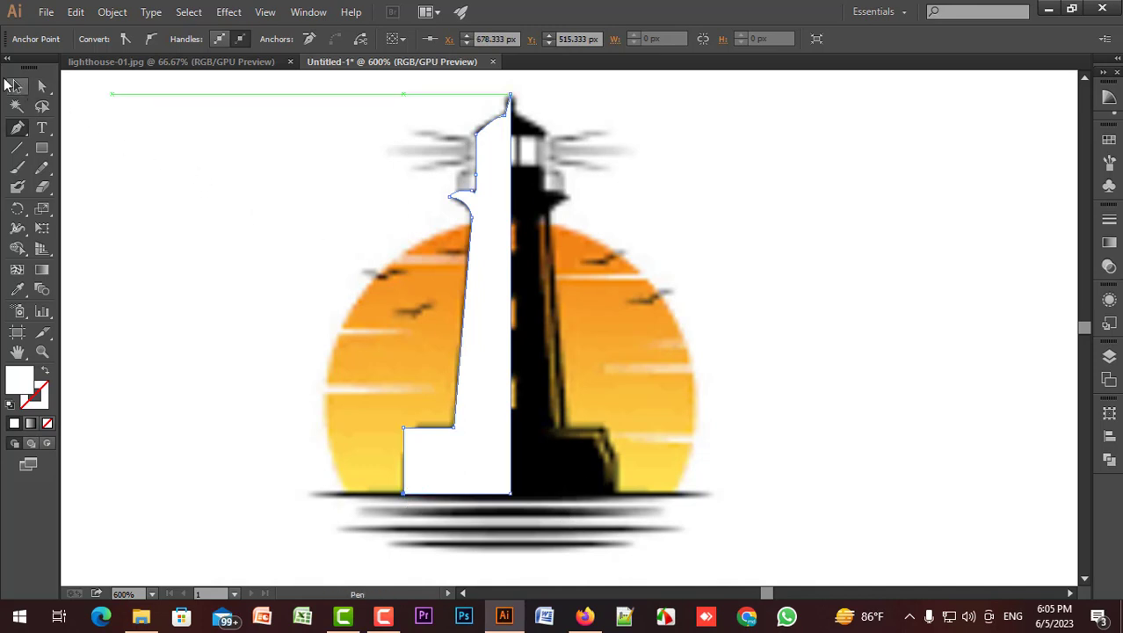
{"action": "left_click", "coordinate": [16, 86]}
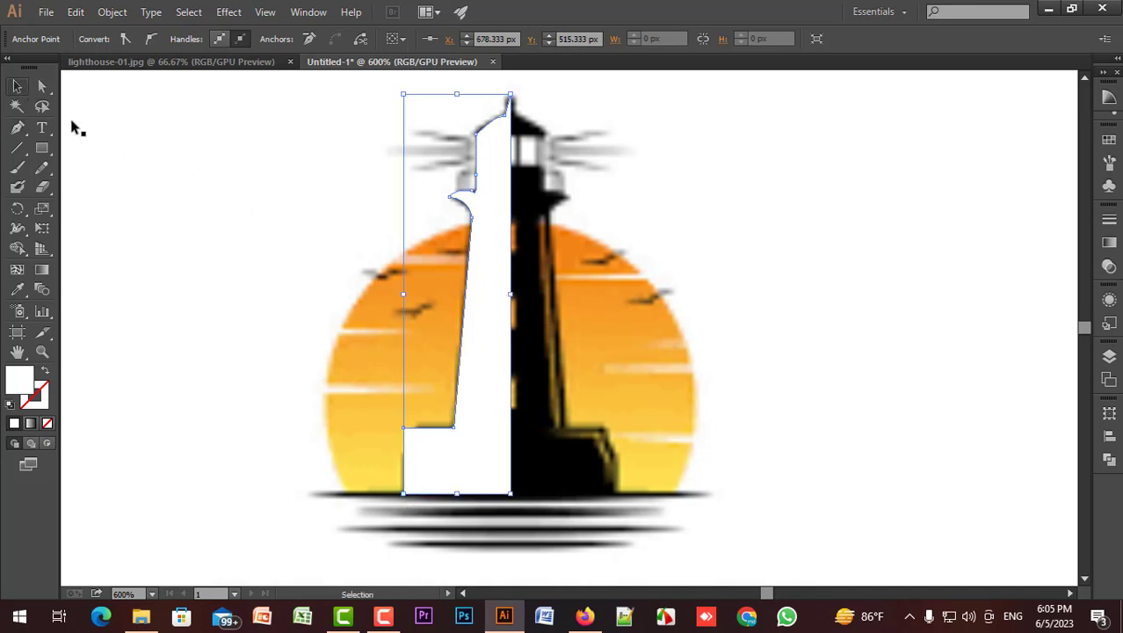
Step: Try to make a vertically reflected copy of the half-lighthouse path
{"action": "right_click", "coordinate": [479, 249]}
{"action": "mouse_move", "coordinate": [549, 466]}
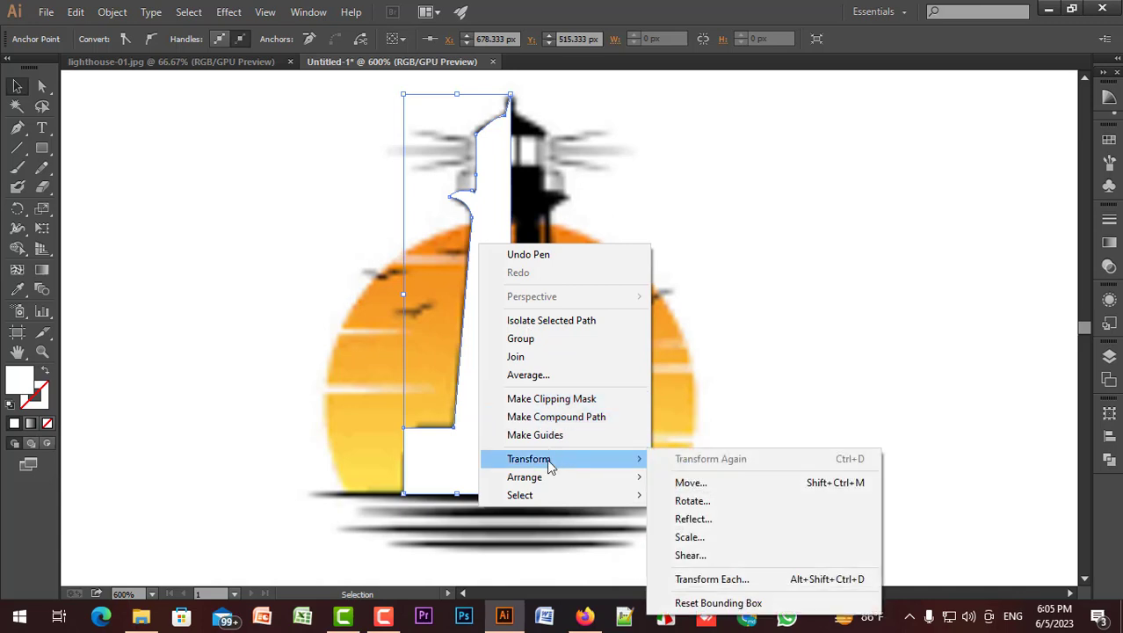
{"action": "left_click", "coordinate": [708, 518]}
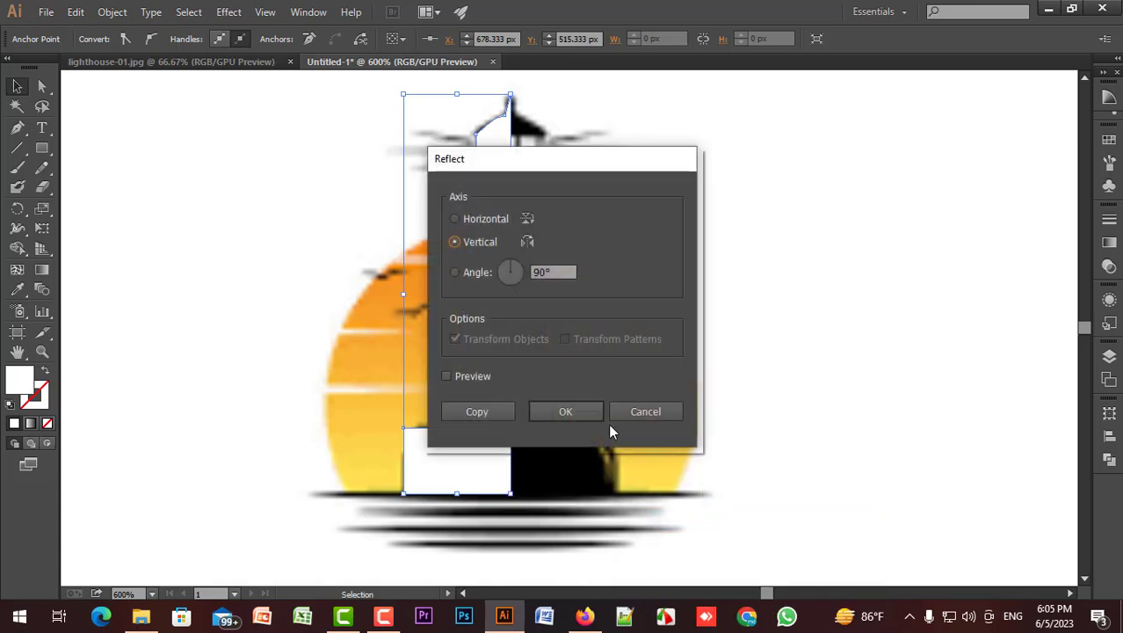
{"action": "left_click", "coordinate": [479, 411]}
Step: Reflect a copy of the whole half-lighthouse shape across the vertical axis and place it against the original along the centre line
{"action": "left_click", "coordinate": [497, 373], "text": "shift"}
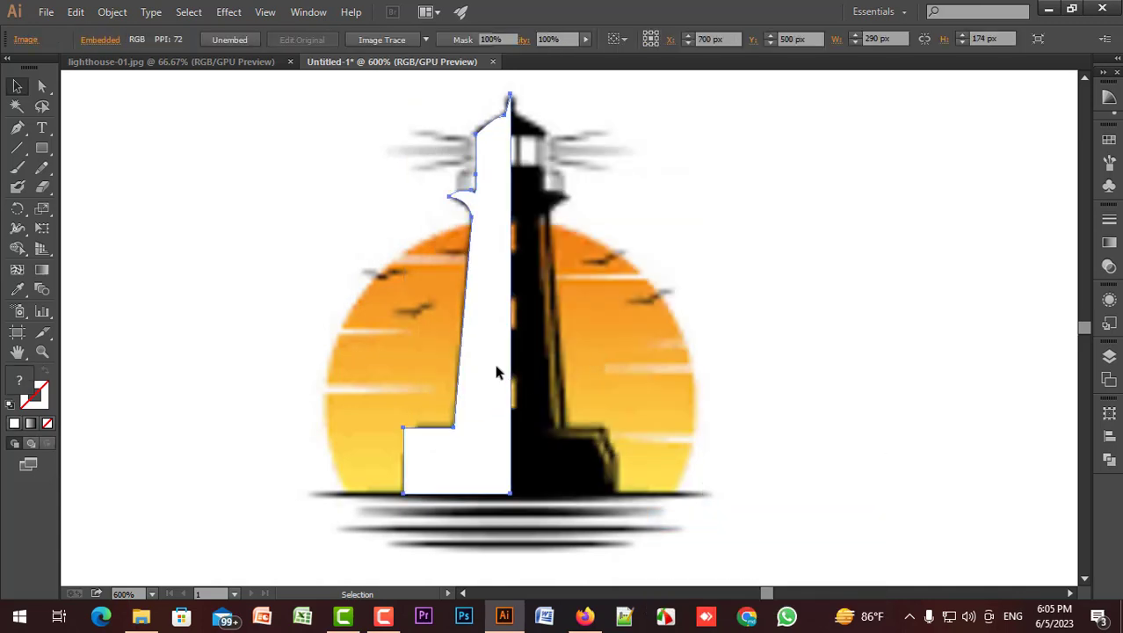
{"action": "right_click", "coordinate": [497, 383]}
{"action": "mouse_move", "coordinate": [582, 322]}
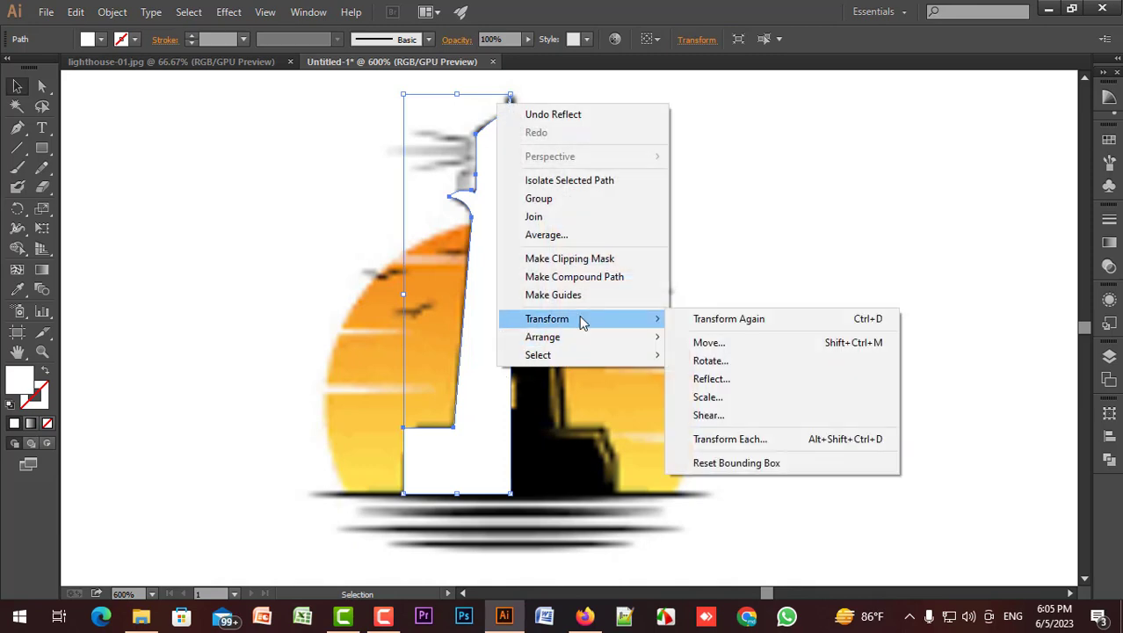
{"action": "left_click", "coordinate": [735, 378]}
{"action": "left_click", "coordinate": [479, 412]}
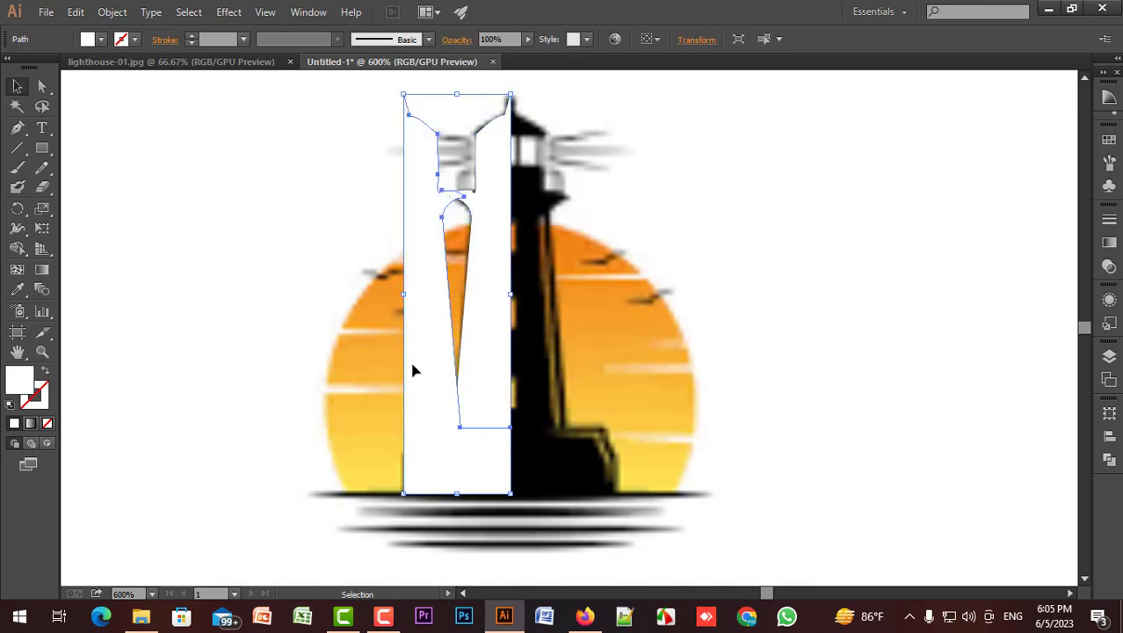
{"action": "left_click_drag", "start_coordinate": [414, 369], "coordinate": [515, 371]}
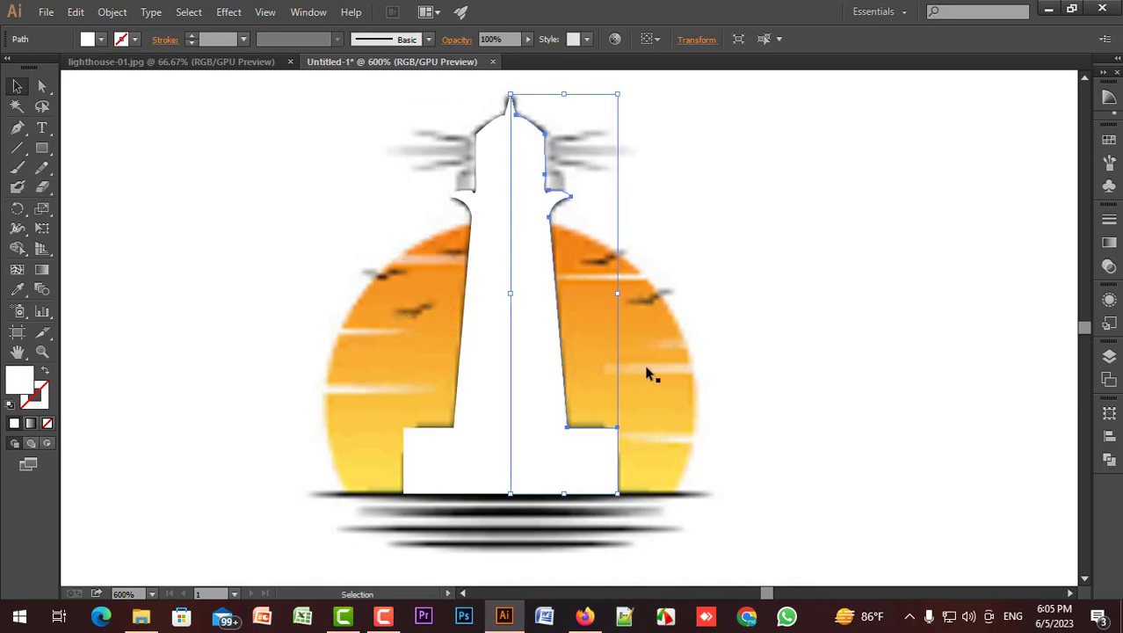
{"action": "left_click", "coordinate": [645, 364]}
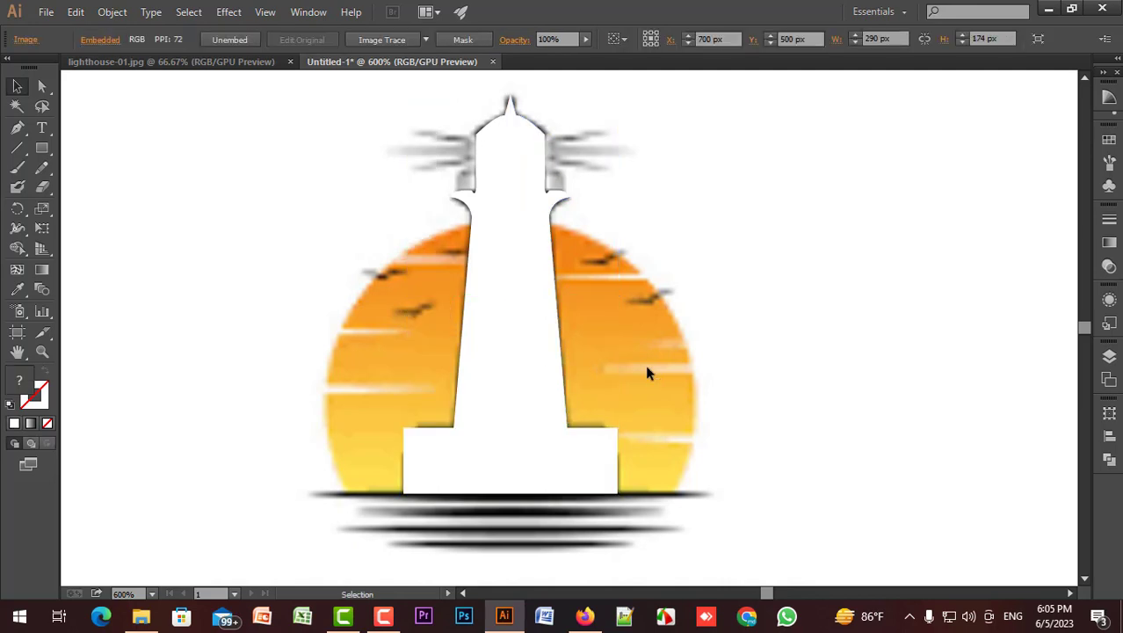
Step: Group the two mirrored lighthouse halves
{"action": "scroll", "coordinate": [647, 373], "scroll_direction": "down", "scroll_amount": 1}
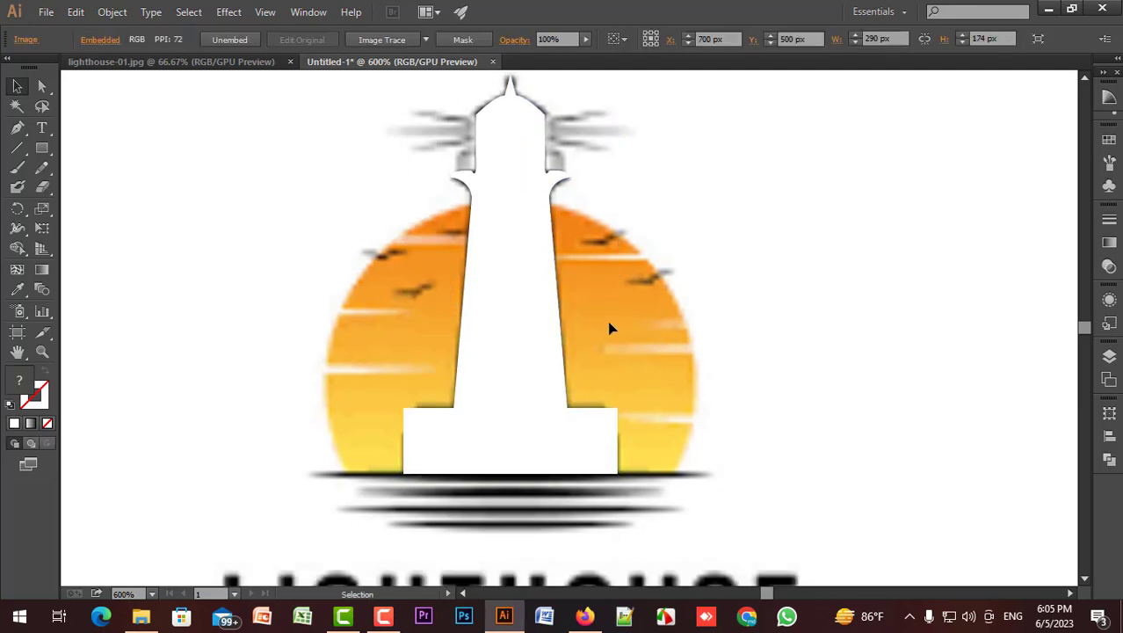
{"action": "left_click", "coordinate": [539, 327]}
{"action": "left_click", "coordinate": [479, 329], "text": "shift"}
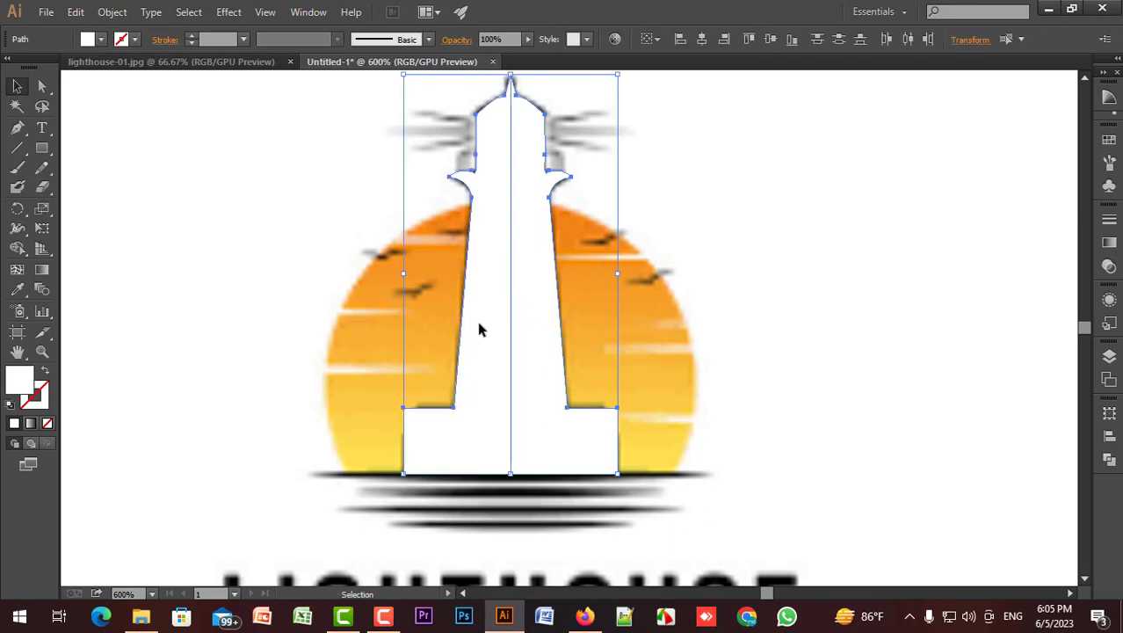
{"action": "key", "text": "ctrl+g"}
Step: Try moving the grouped lighthouse halves off the reference image to its right, and undo the move
{"action": "left_click_drag", "start_coordinate": [479, 330], "coordinate": [967, 320]}
{"action": "left_click", "coordinate": [639, 328]}
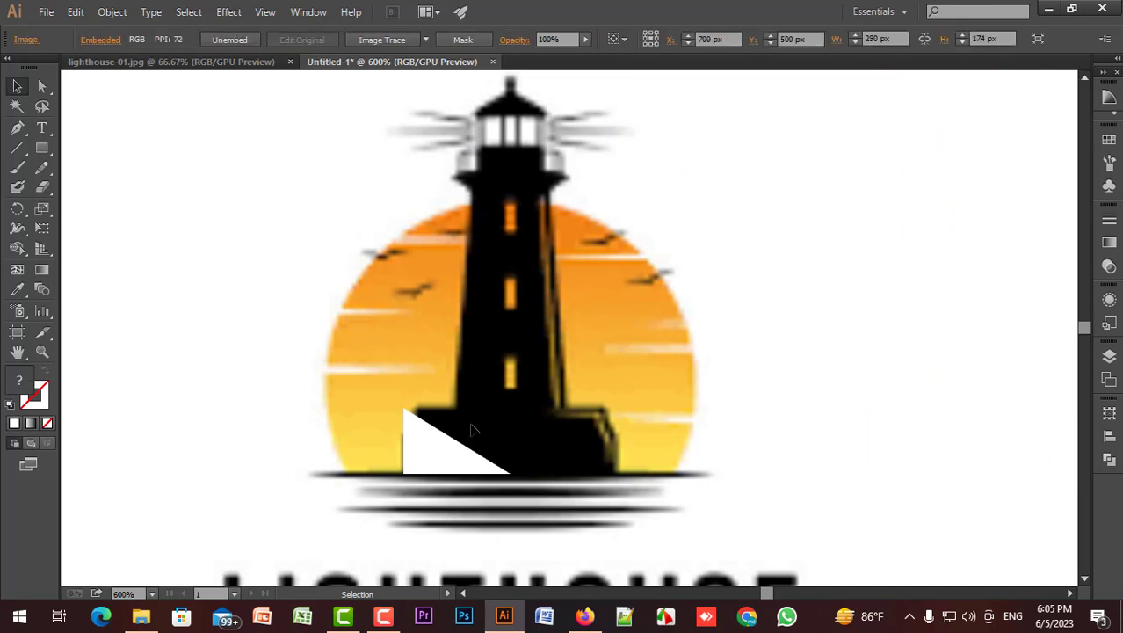
{"action": "key", "text": "ctrl+z"}
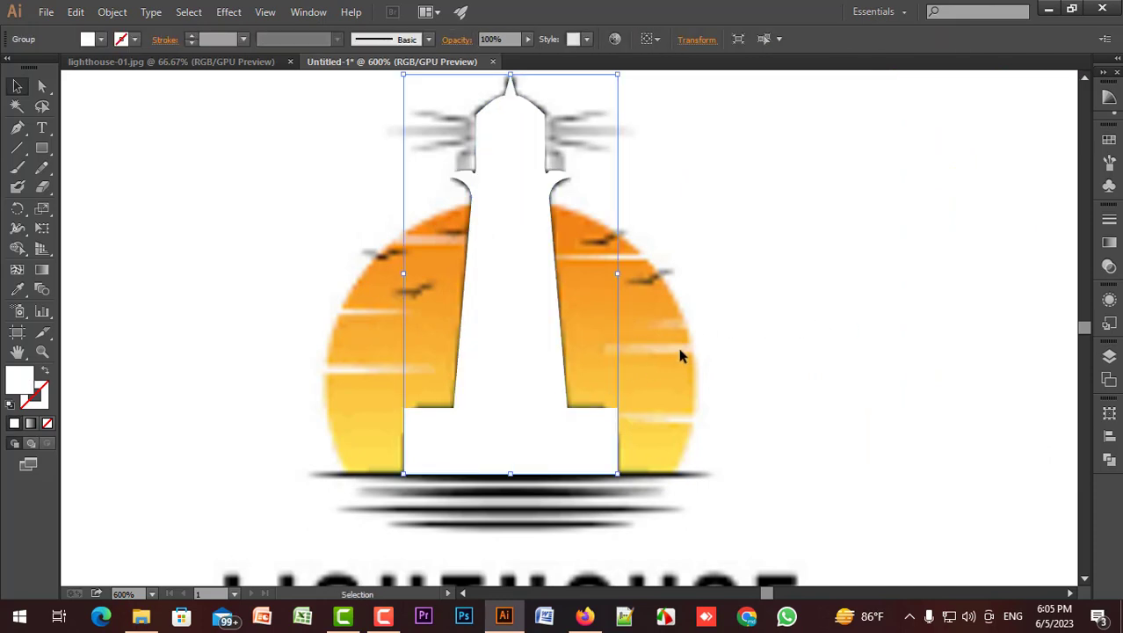
Step: Delete the lighthouse reference image and exit isolation mode
{"action": "left_click", "coordinate": [677, 351]}
{"action": "double_click", "coordinate": [351, 359]}
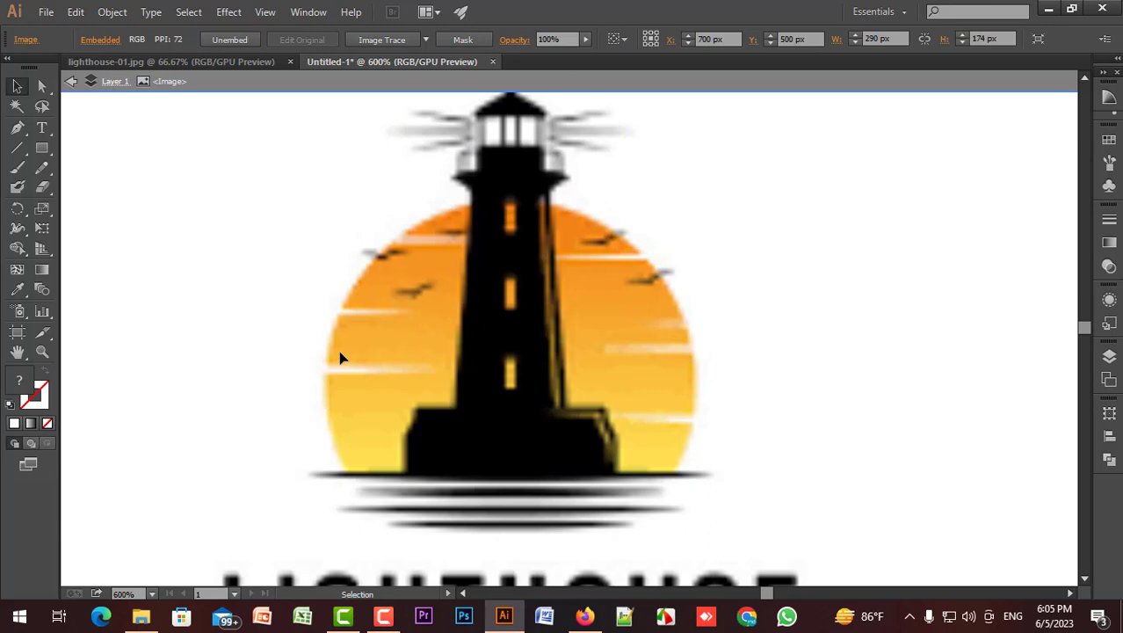
{"action": "key", "text": "Delete"}
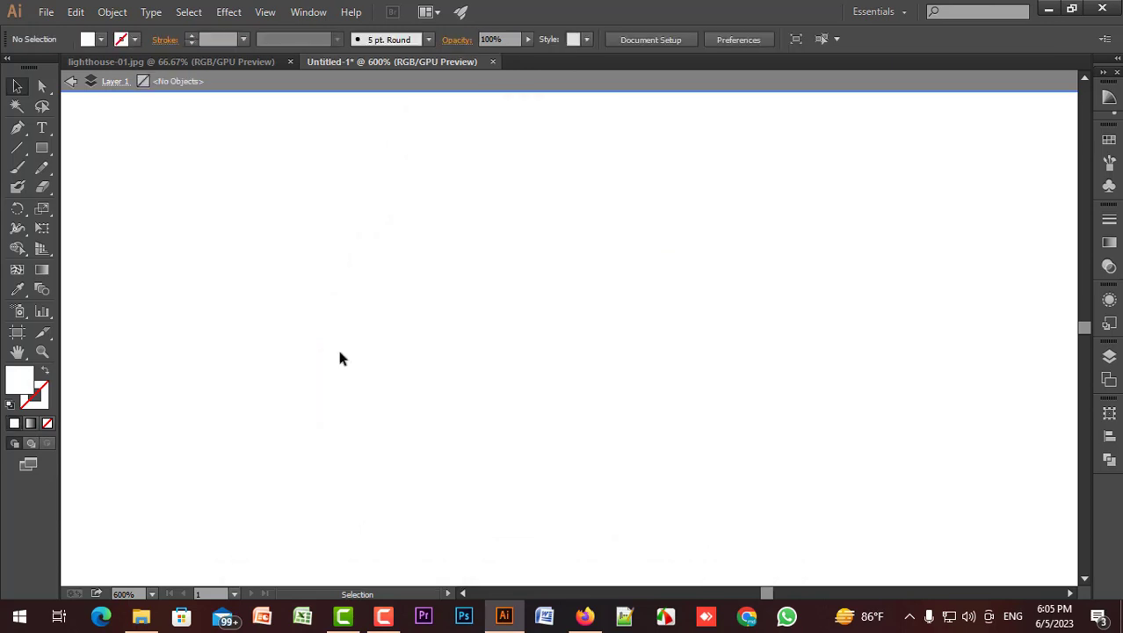
{"action": "scroll", "coordinate": [339, 351], "scroll_direction": "down", "scroll_amount": 1}
{"action": "left_click_drag", "start_coordinate": [280, 203], "coordinate": [693, 483]}
{"action": "left_click_drag", "start_coordinate": [389, 217], "coordinate": [679, 504]}
{"action": "left_click_drag", "start_coordinate": [281, 170], "coordinate": [659, 472]}
{"action": "left_click_drag", "start_coordinate": [354, 128], "coordinate": [585, 334]}
{"action": "left_click", "coordinate": [670, 77]}
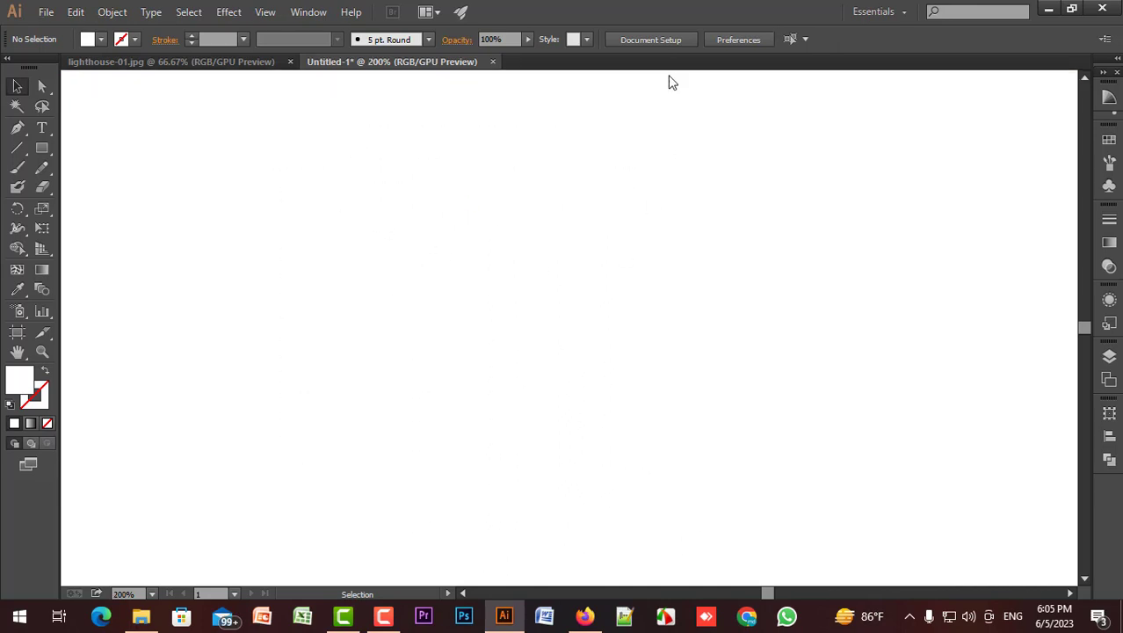
Step: Merge all the lighthouse pieces into one silhouette with the Shape Builder tool
{"action": "left_click_drag", "start_coordinate": [332, 128], "coordinate": [672, 553]}
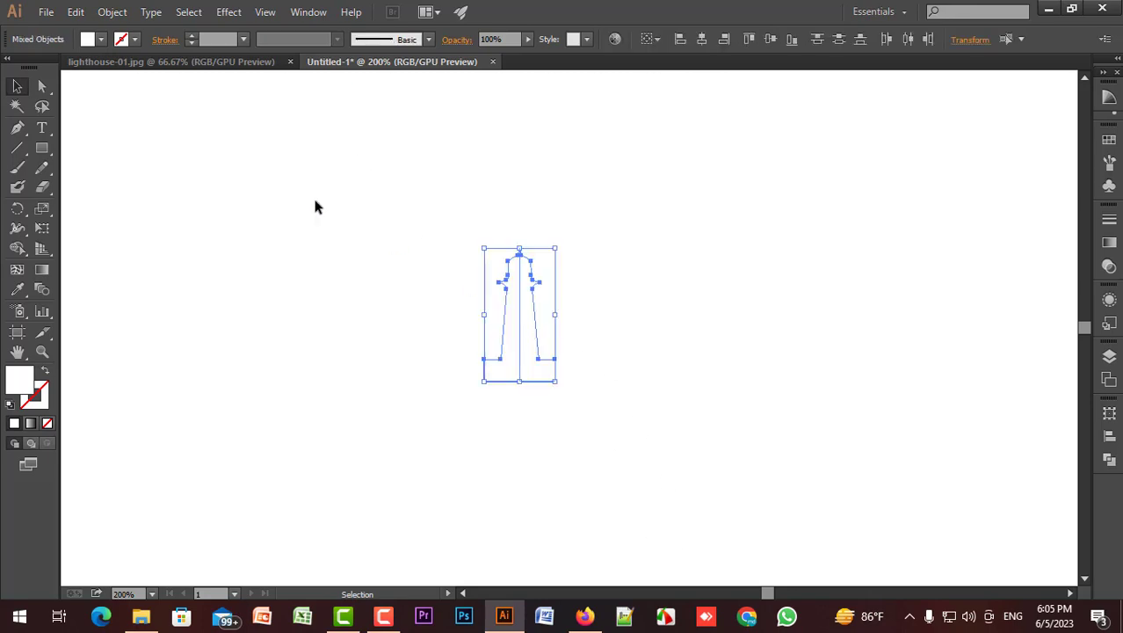
{"action": "left_click", "coordinate": [16, 249]}
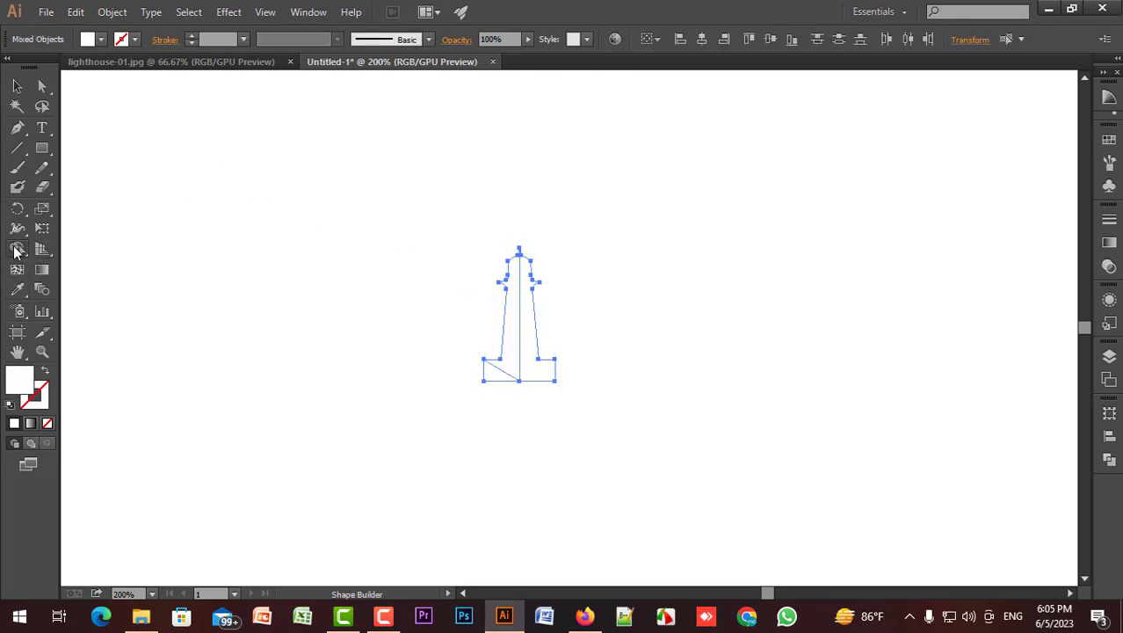
{"action": "left_click_drag", "start_coordinate": [434, 429], "coordinate": [562, 339]}
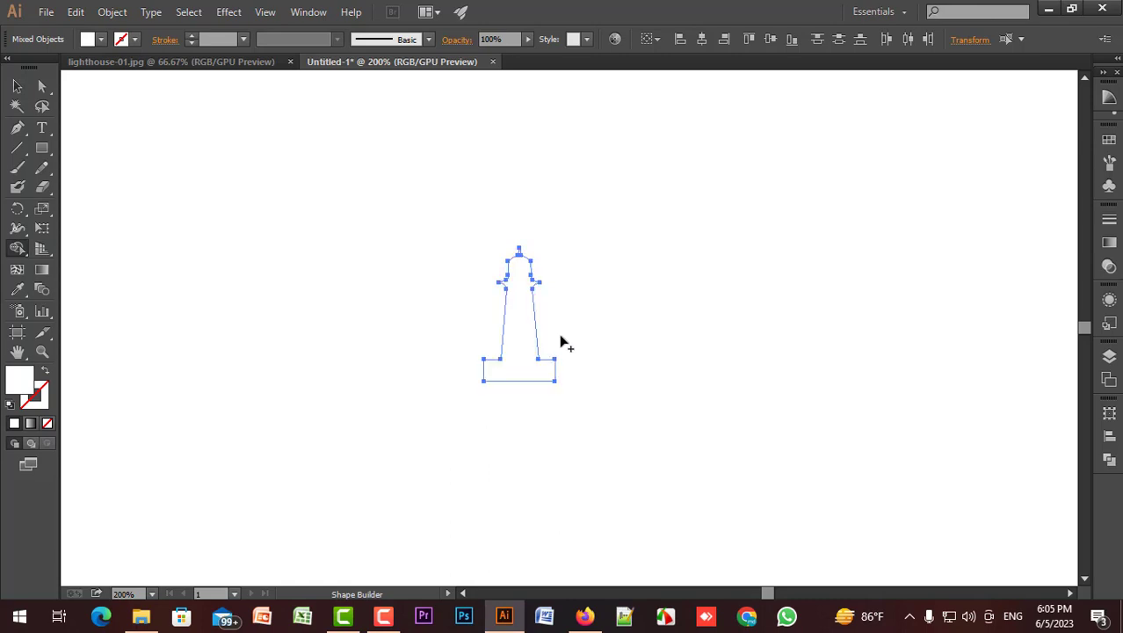
Step: Fill the merged lighthouse silhouette with black and deselect it
{"action": "left_click", "coordinate": [101, 38]}
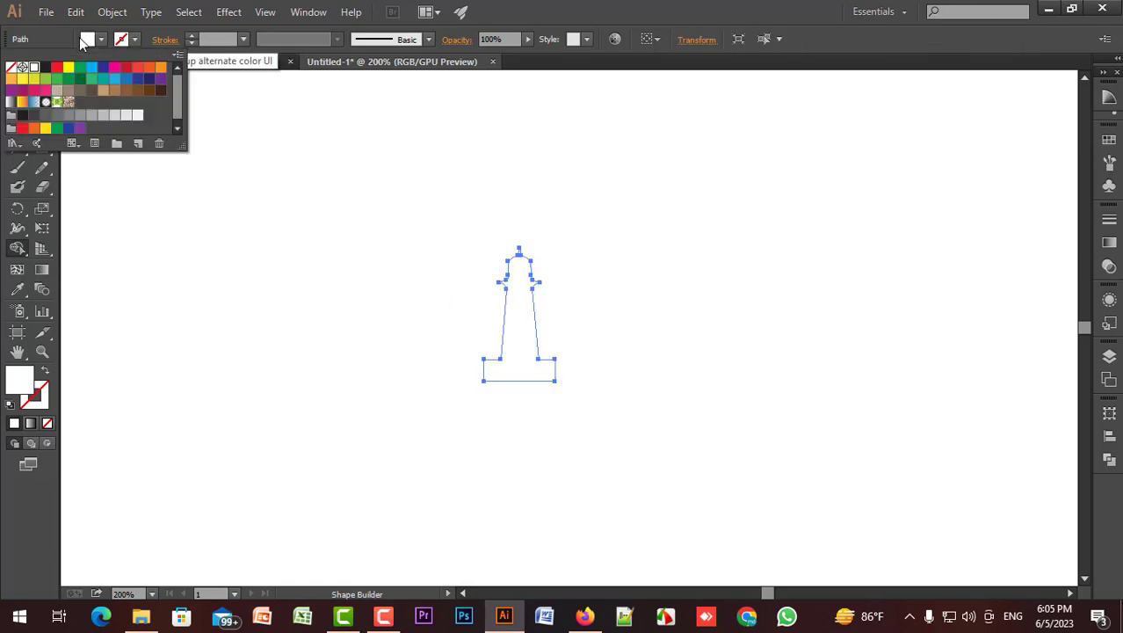
{"action": "left_click", "coordinate": [45, 66]}
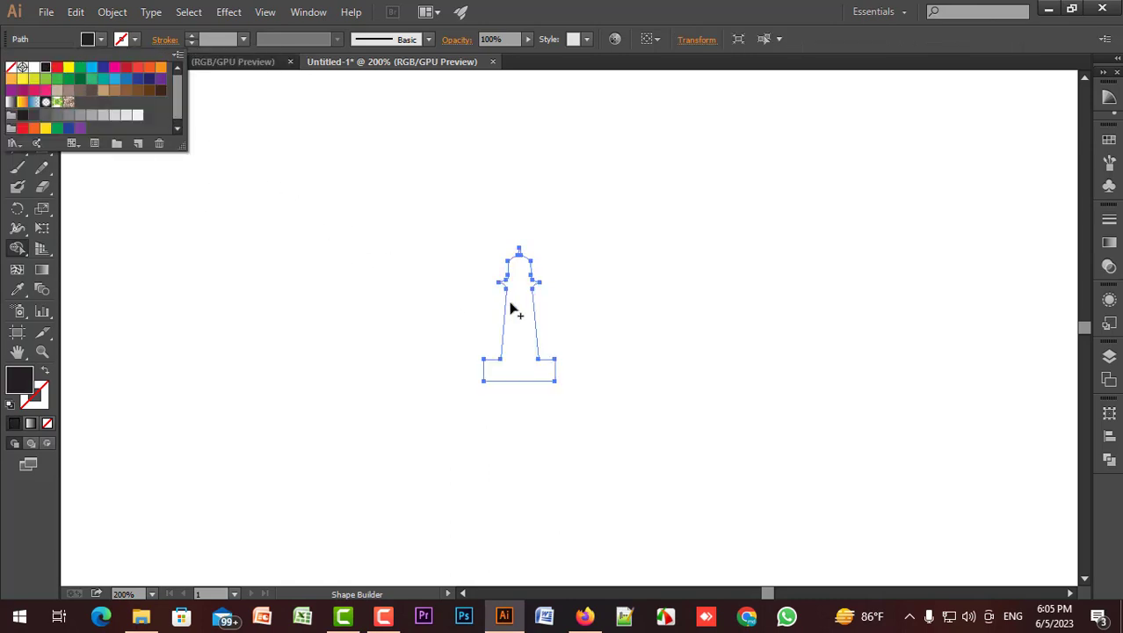
{"action": "key", "text": "v"}
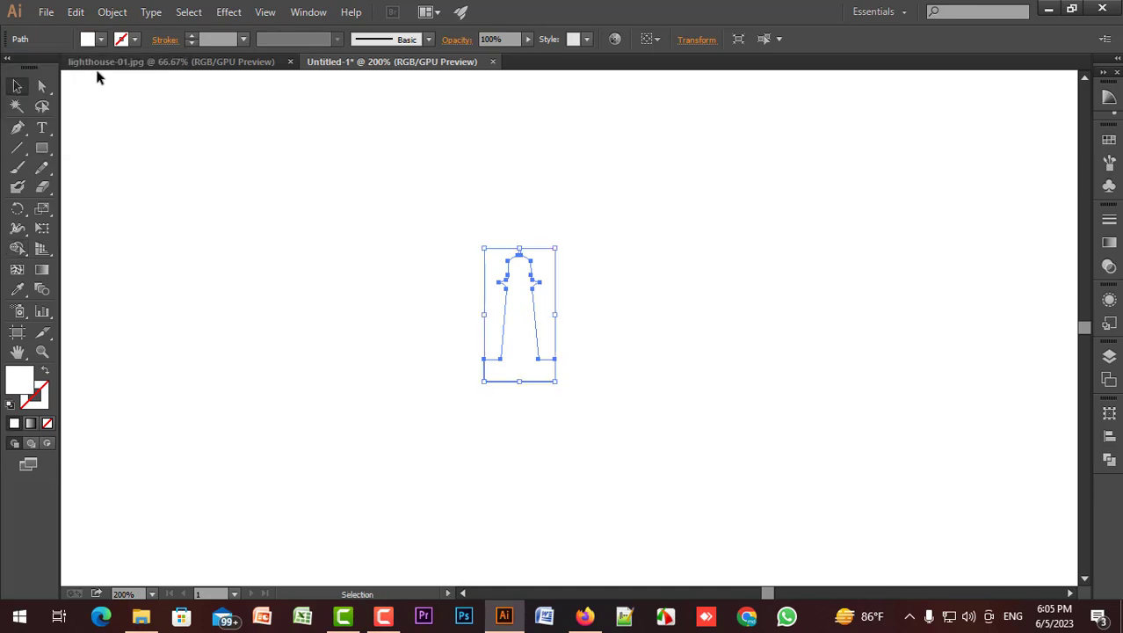
{"action": "left_click", "coordinate": [86, 40]}
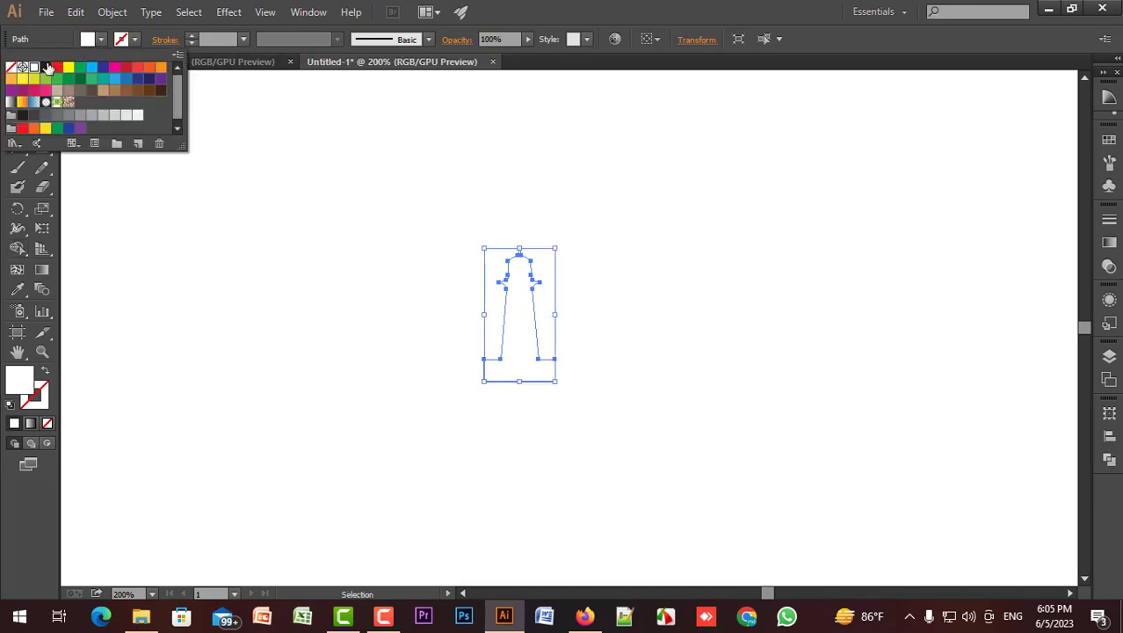
{"action": "left_click", "coordinate": [316, 222]}
Step: Round the inner top corners of both gallery ledges together to a radius of about 1.64 px
{"action": "scroll", "coordinate": [519, 288], "scroll_direction": "up", "scroll_amount": 2}
{"action": "scroll", "coordinate": [518, 288], "scroll_direction": "up", "scroll_amount": 5}
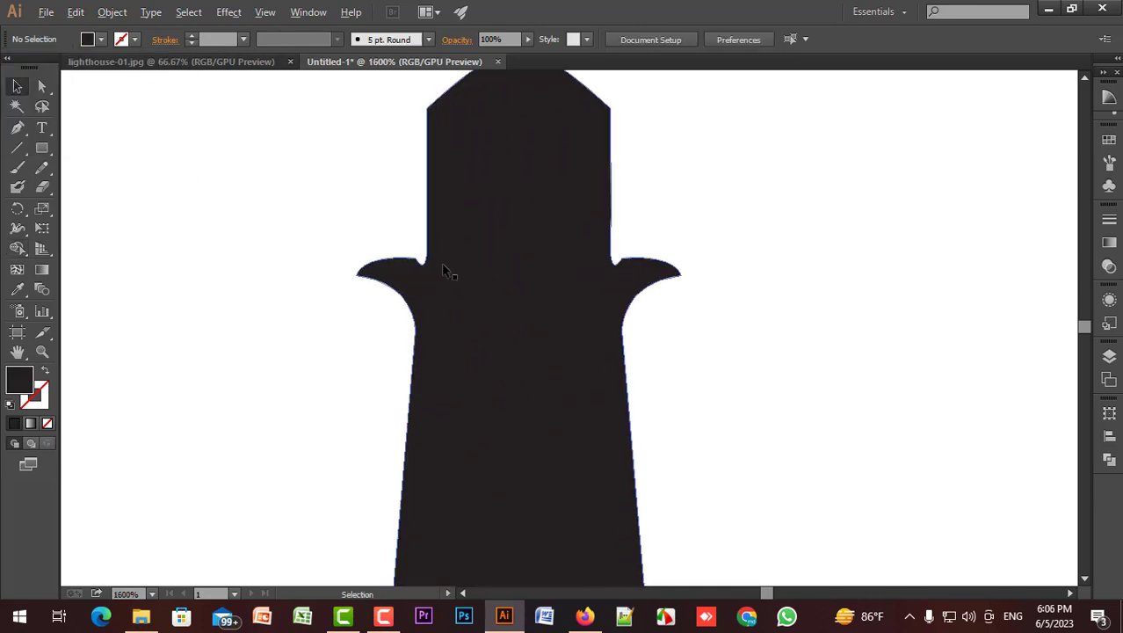
{"action": "left_click", "coordinate": [409, 262]}
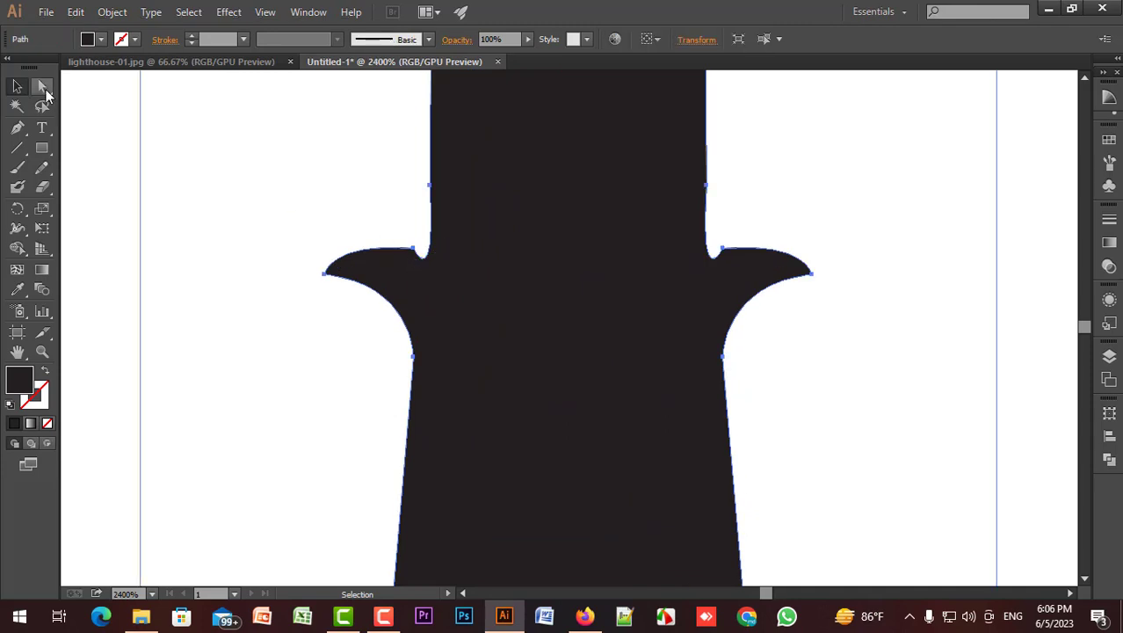
{"action": "left_click", "coordinate": [42, 87]}
{"action": "left_click", "coordinate": [414, 249]}
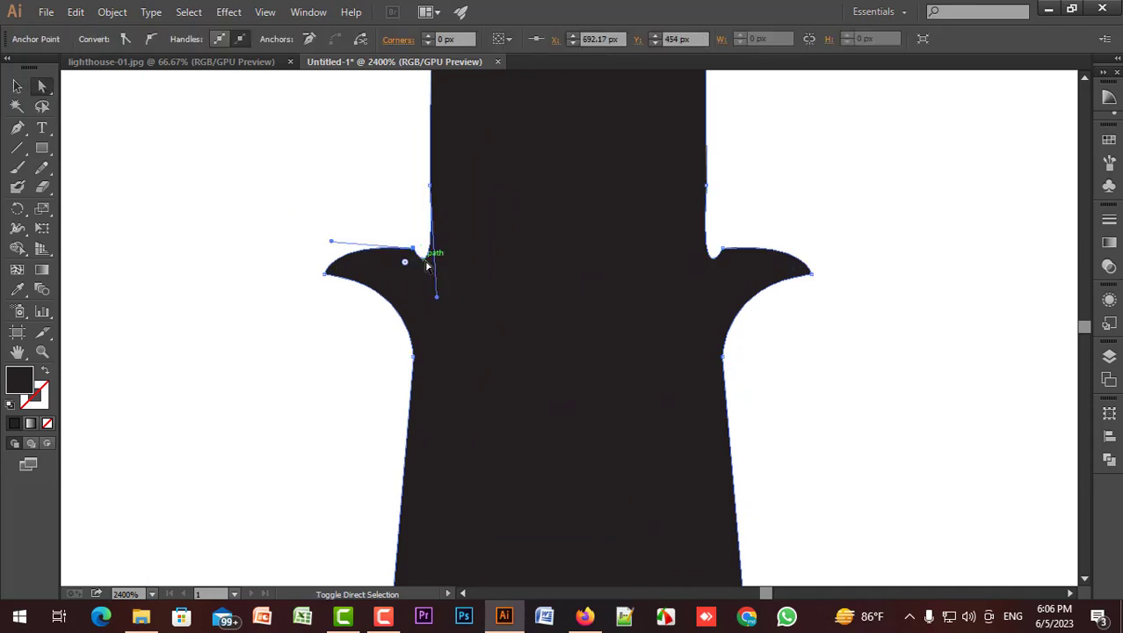
{"action": "left_click", "coordinate": [724, 253], "text": "shift"}
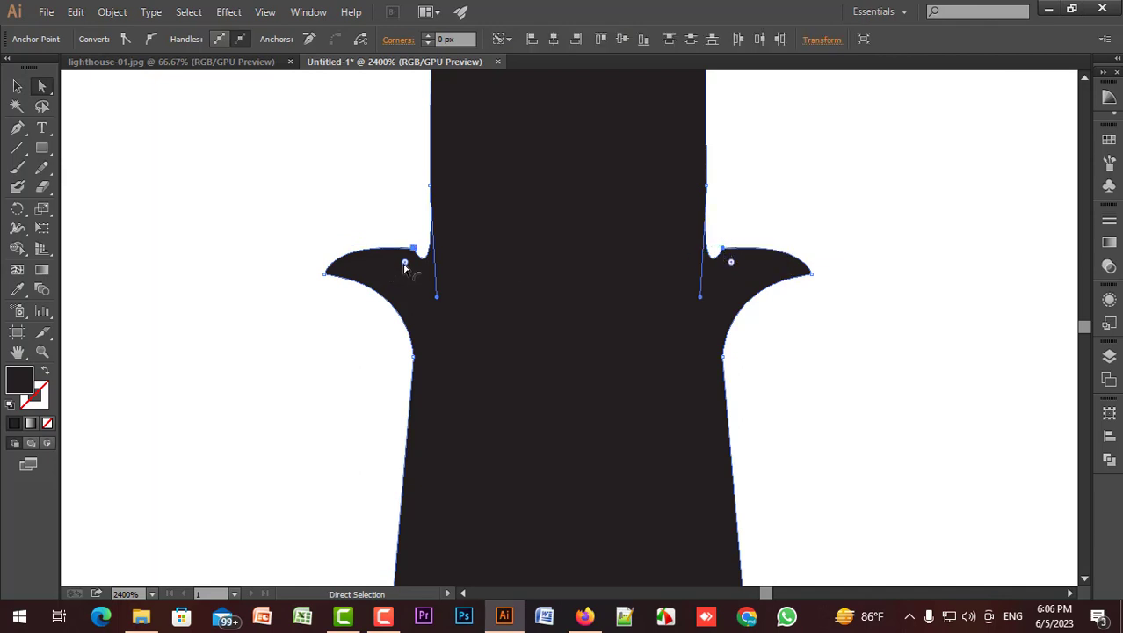
{"action": "left_click_drag", "start_coordinate": [405, 266], "coordinate": [397, 285]}
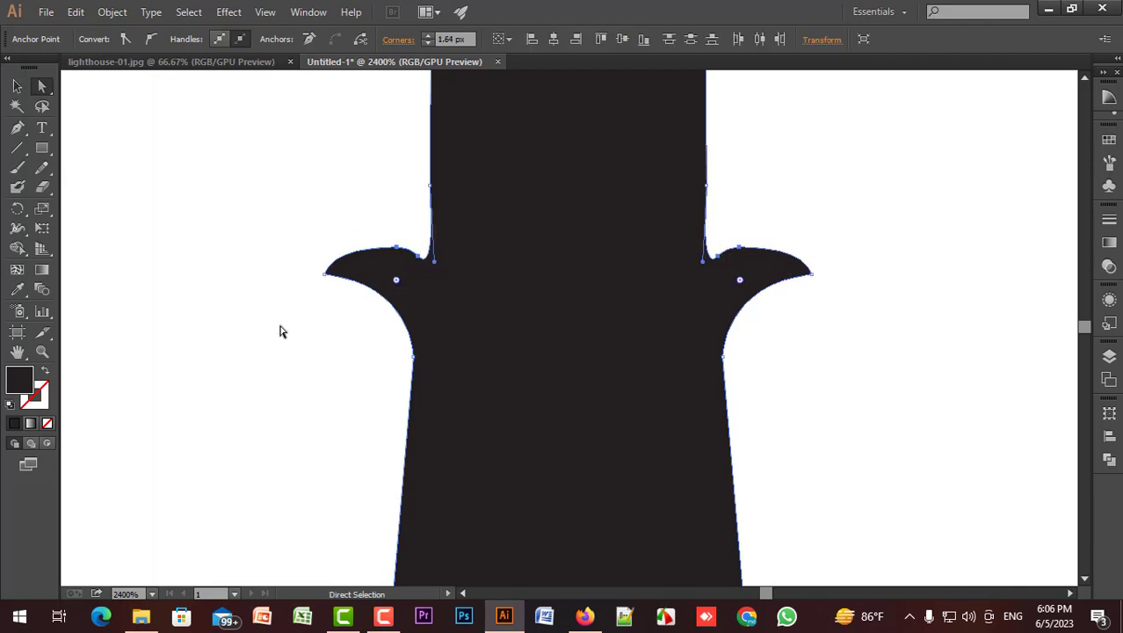
{"action": "left_click", "coordinate": [307, 342]}
Step: Draw a narrow upright rectangle about 1.5 by 11.3 px inside the left edge of the lantern room and fill it red
{"action": "scroll", "coordinate": [309, 342], "scroll_direction": "down", "scroll_amount": 4}
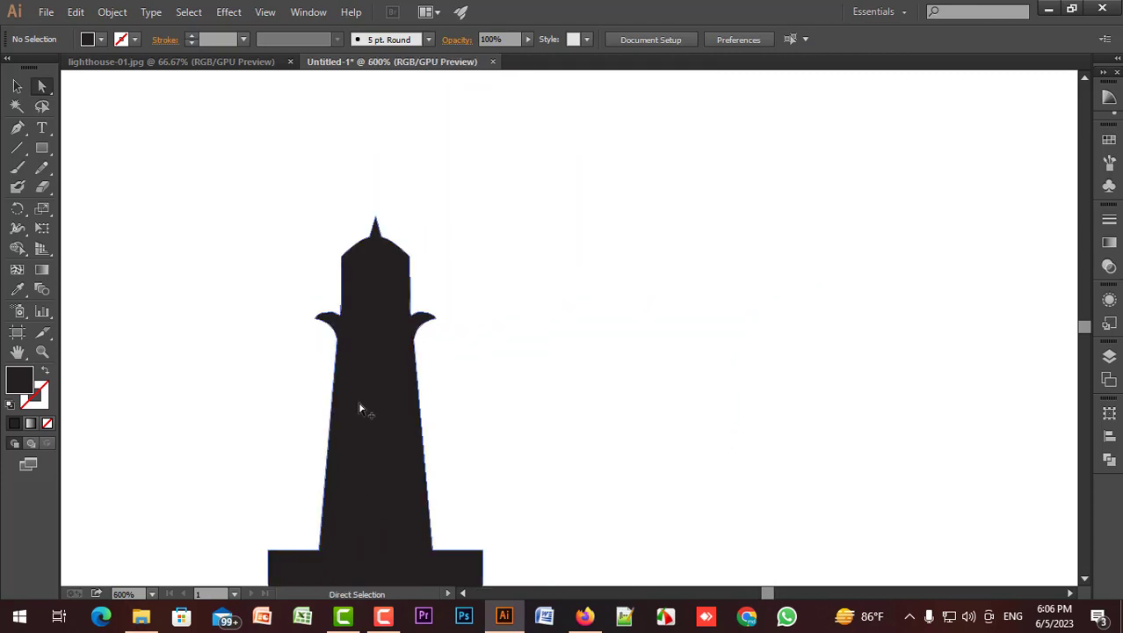
{"action": "left_click_drag", "start_coordinate": [364, 406], "coordinate": [522, 347]}
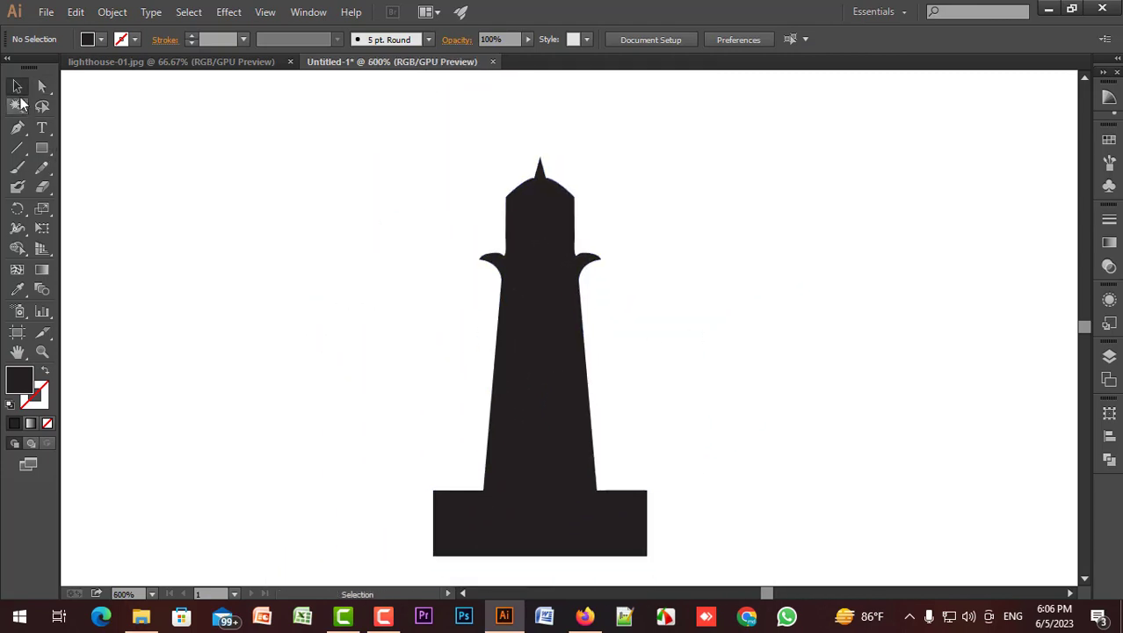
{"action": "left_click", "coordinate": [18, 87]}
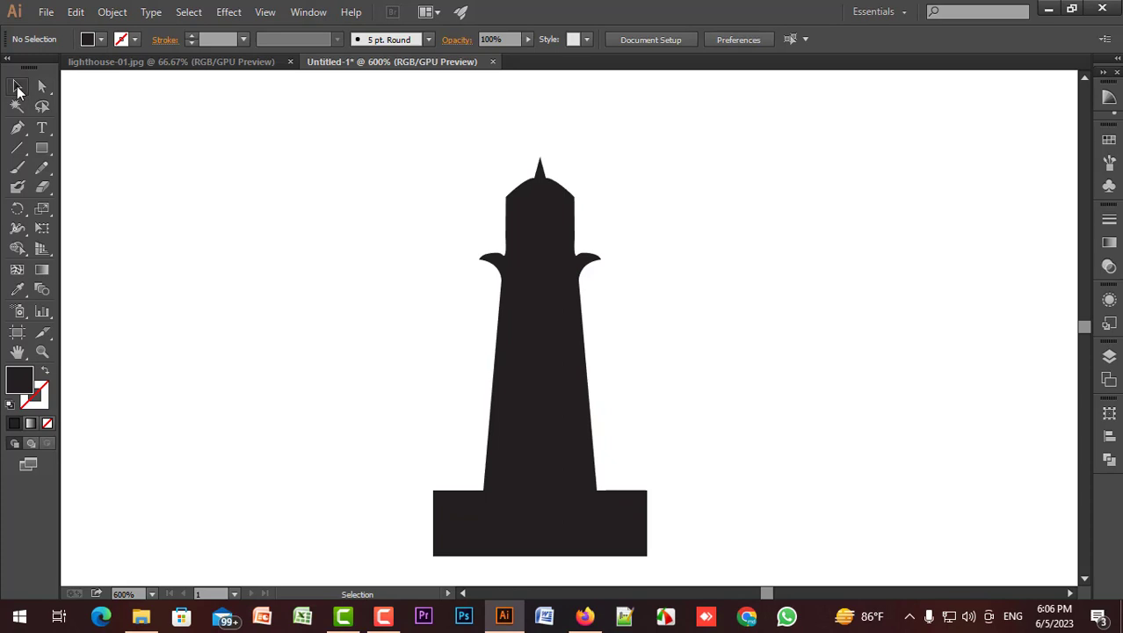
{"action": "left_click", "coordinate": [43, 150]}
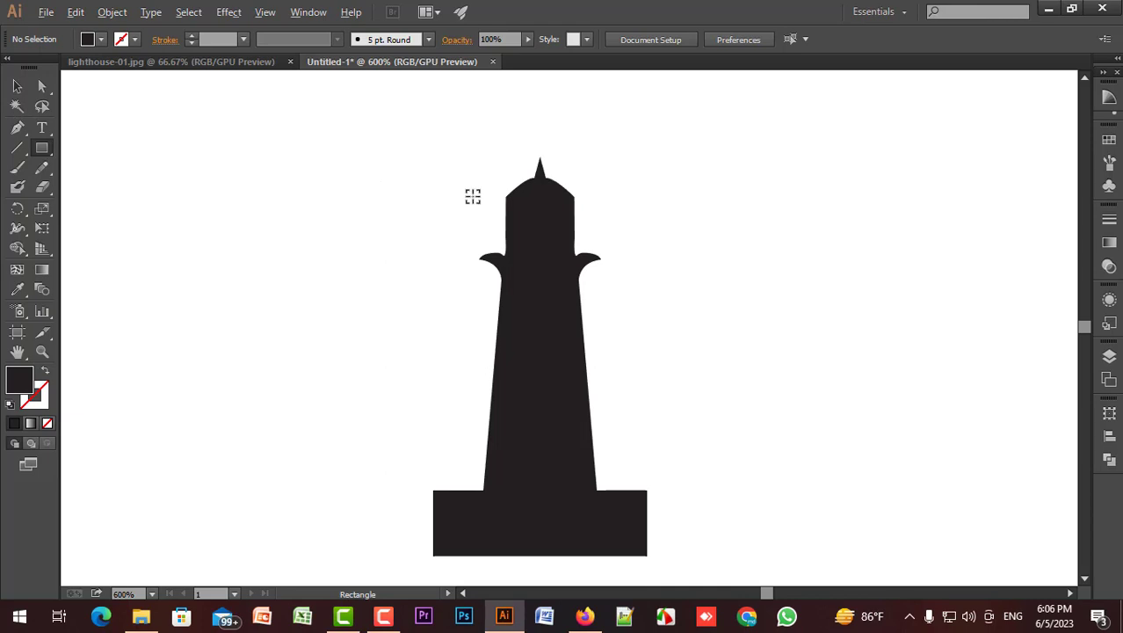
{"action": "scroll", "coordinate": [517, 193], "scroll_direction": "up", "scroll_amount": 4}
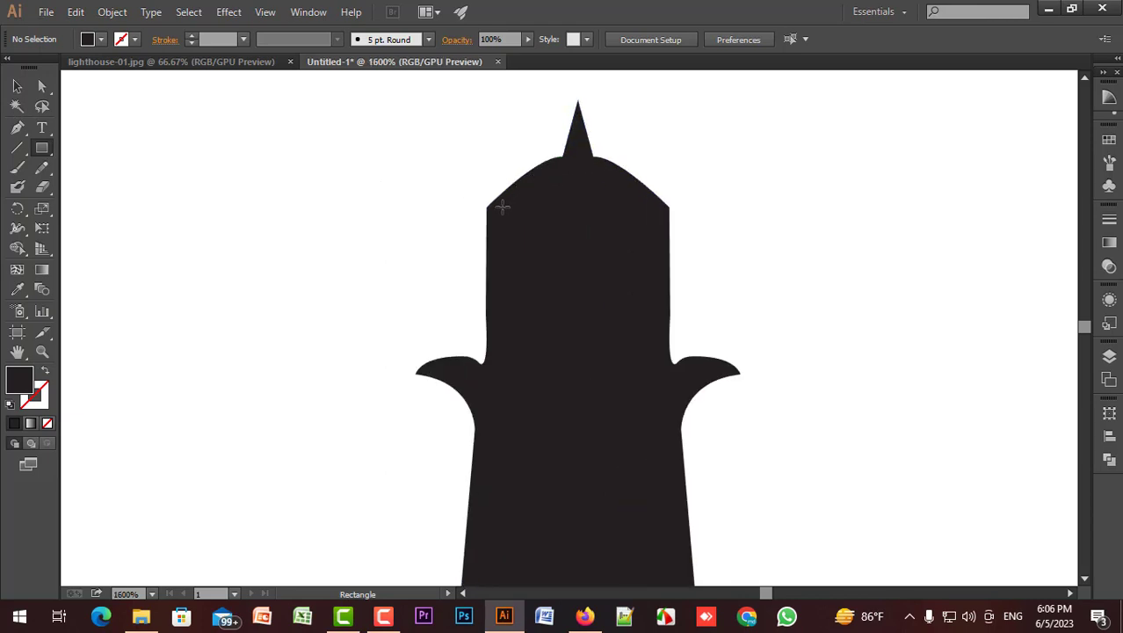
{"action": "left_click_drag", "start_coordinate": [497, 210], "coordinate": [516, 359]}
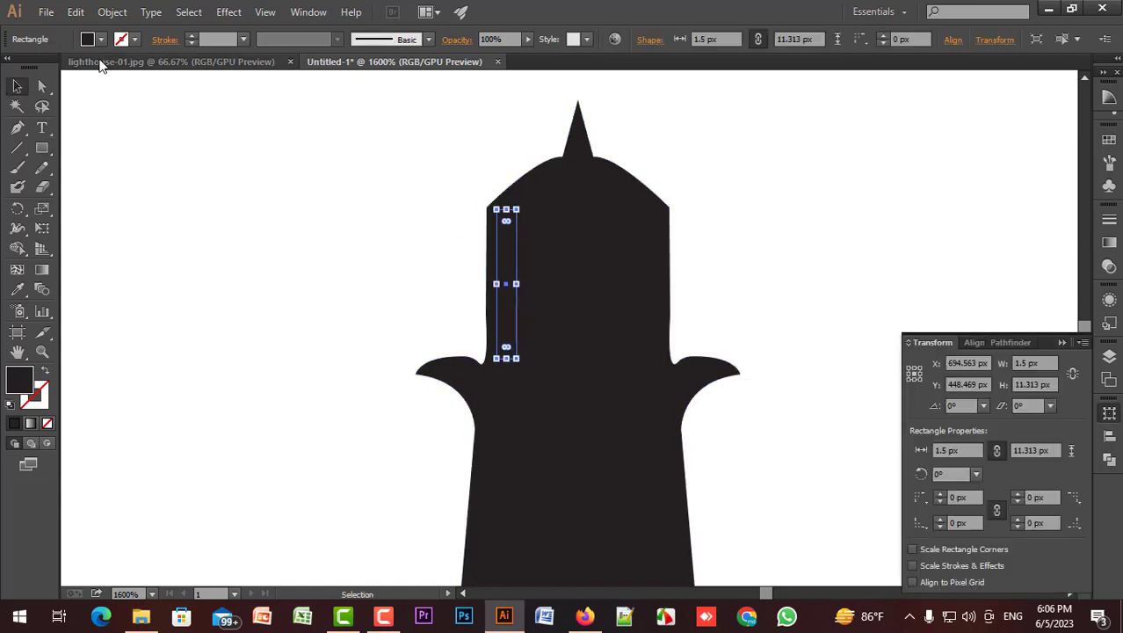
{"action": "left_click", "coordinate": [87, 39]}
{"action": "left_click", "coordinate": [57, 68]}
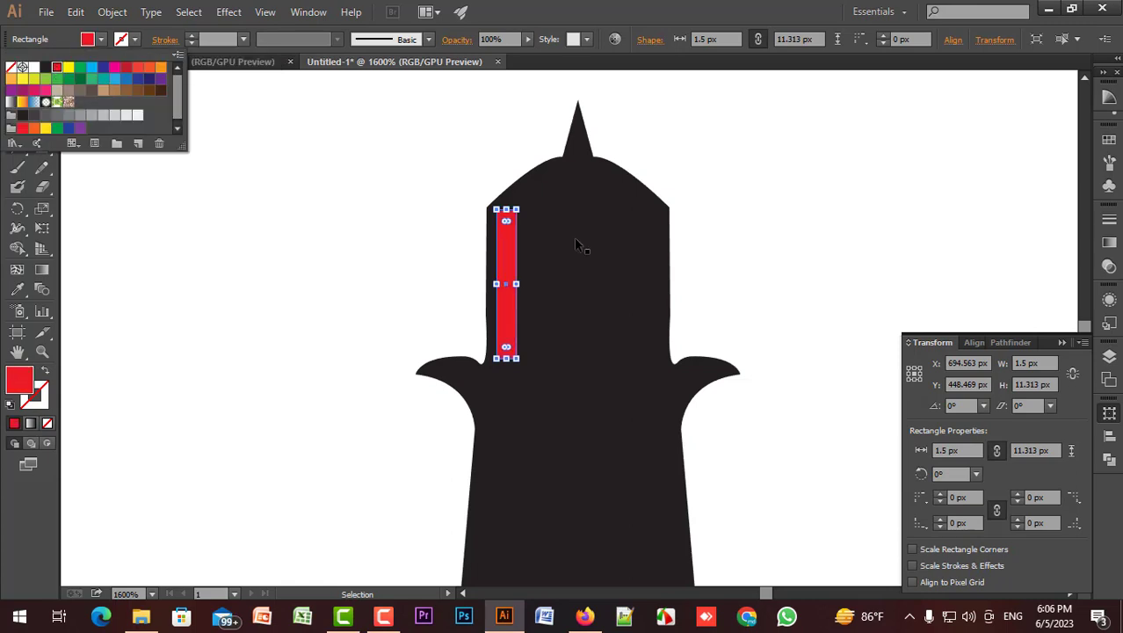
Step: Duplicate the red bar across the lantern room to make five upright bars, shifting the leftmost one slightly inward
{"action": "left_click", "coordinate": [507, 266]}
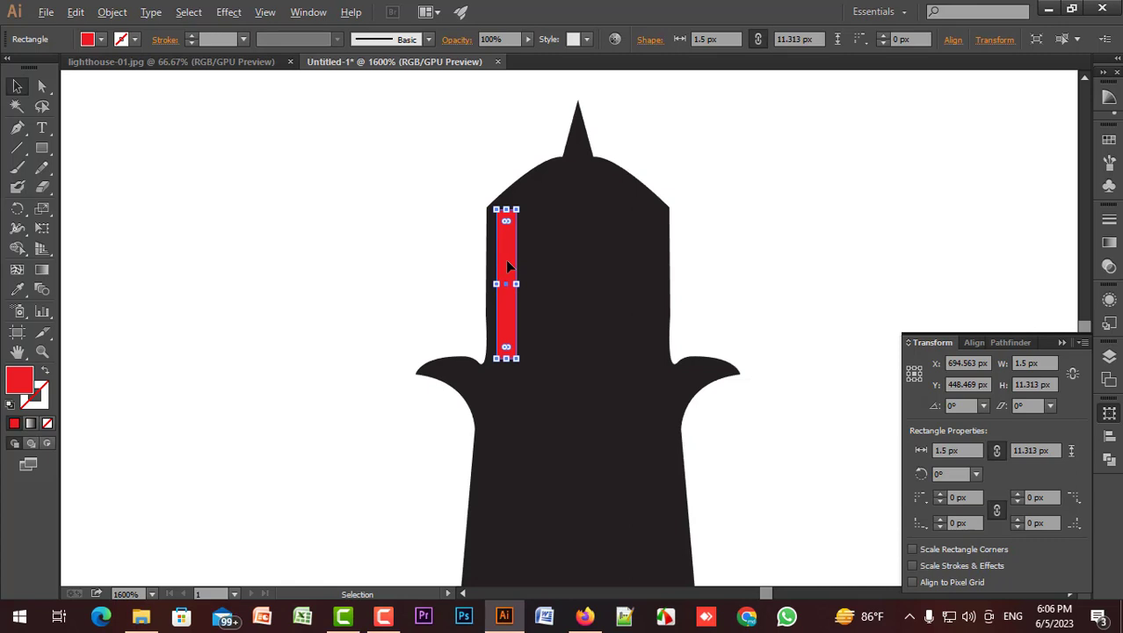
{"action": "left_click_drag", "start_coordinate": [507, 266], "coordinate": [647, 264]}
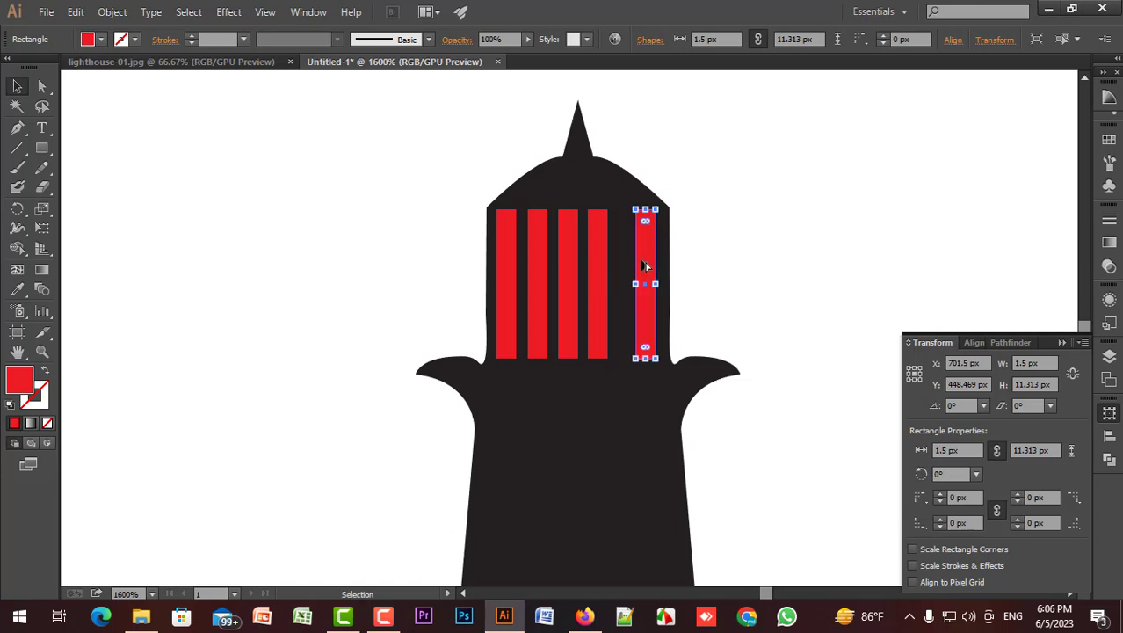
{"action": "left_click_drag", "start_coordinate": [509, 256], "coordinate": [514, 256]}
{"action": "left_click", "coordinate": [695, 267]}
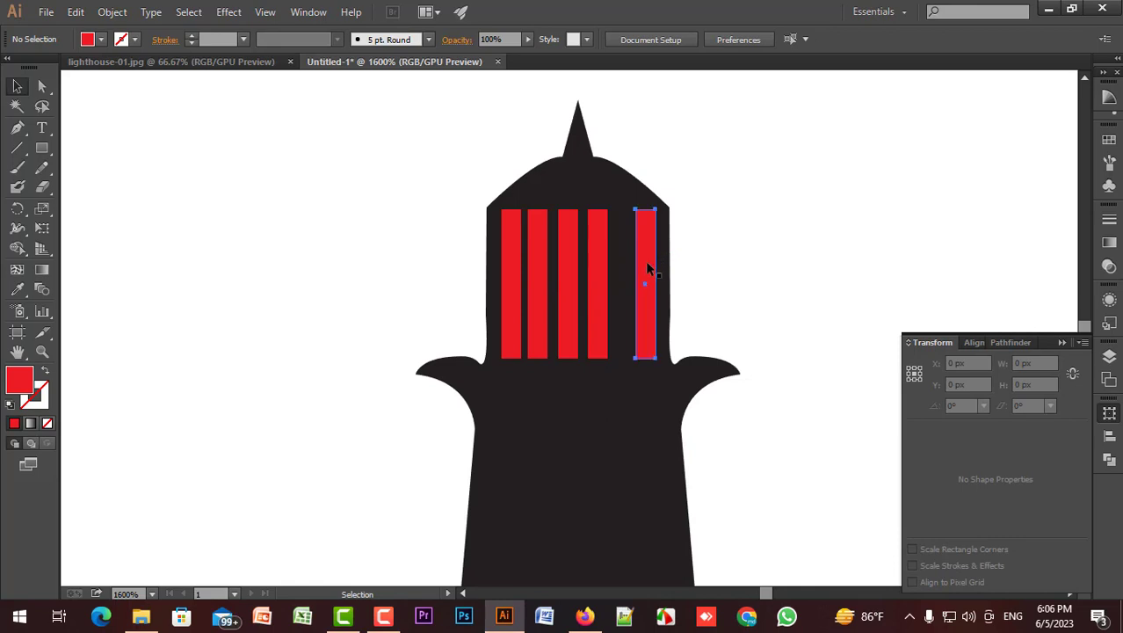
Step: Distribute the five red lantern-room bars evenly by their horizontal centers and deselect them
{"action": "left_click", "coordinate": [647, 264]}
{"action": "left_click", "coordinate": [597, 269], "text": "shift"}
{"action": "left_click", "coordinate": [569, 277], "text": "shift"}
{"action": "left_click", "coordinate": [538, 279], "text": "shift"}
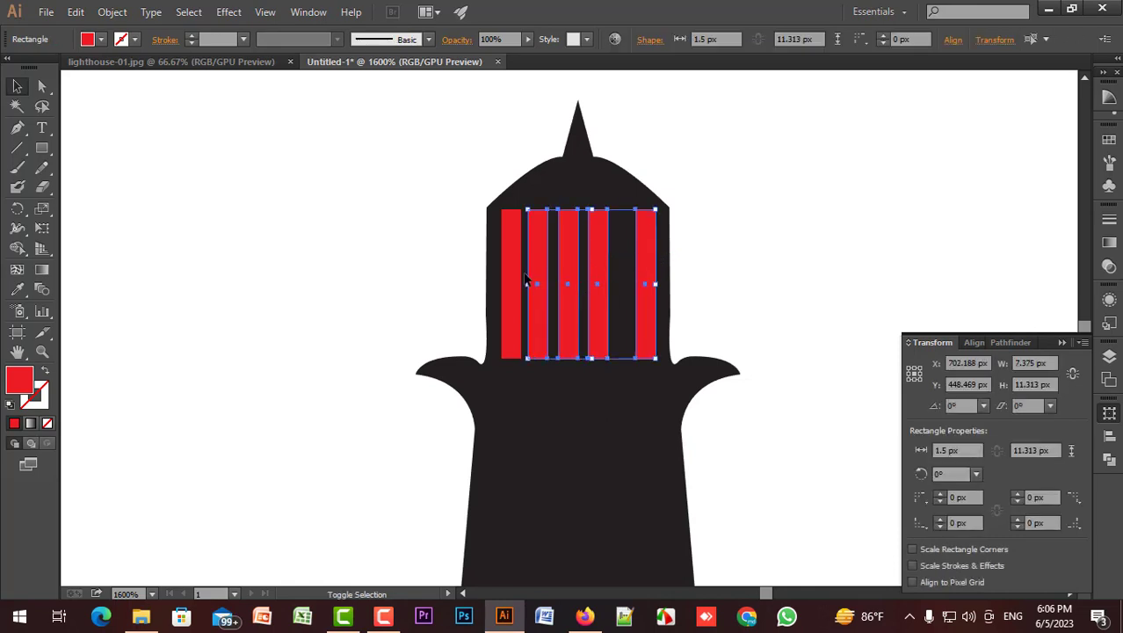
{"action": "left_click", "coordinate": [511, 281], "text": "shift"}
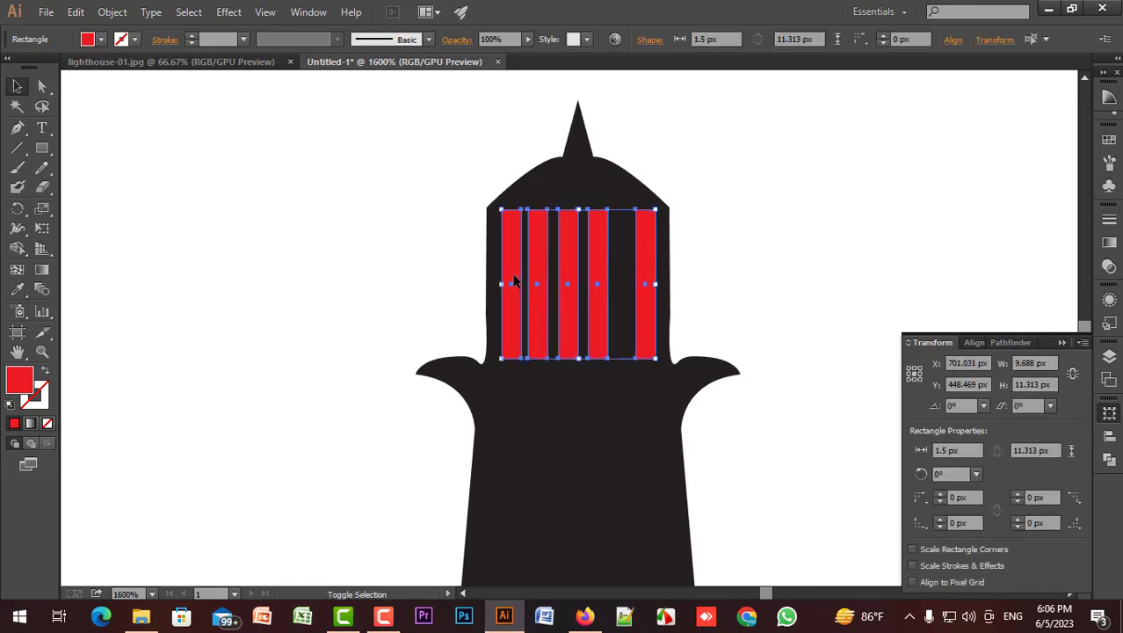
{"action": "left_click", "coordinate": [1106, 436]}
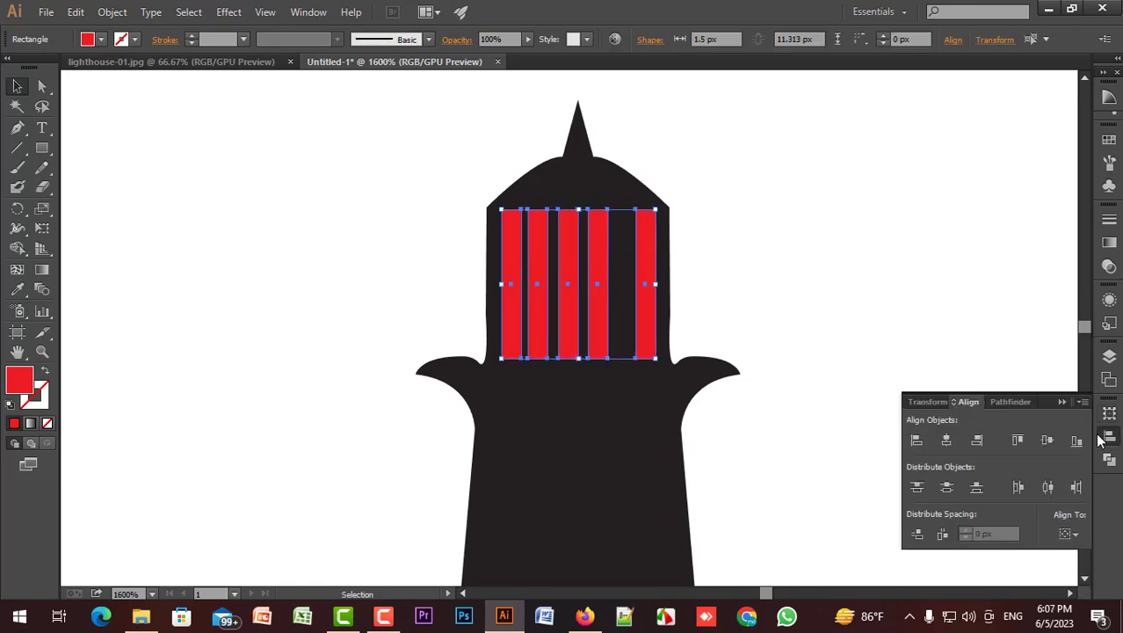
{"action": "left_click", "coordinate": [1047, 490]}
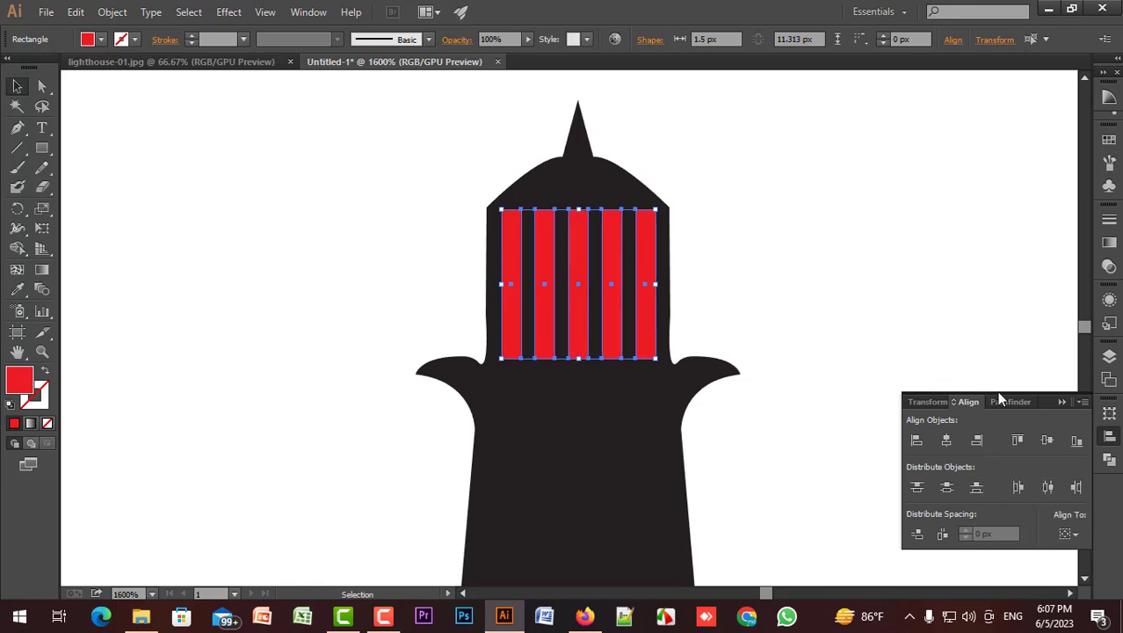
{"action": "left_click", "coordinate": [1067, 401]}
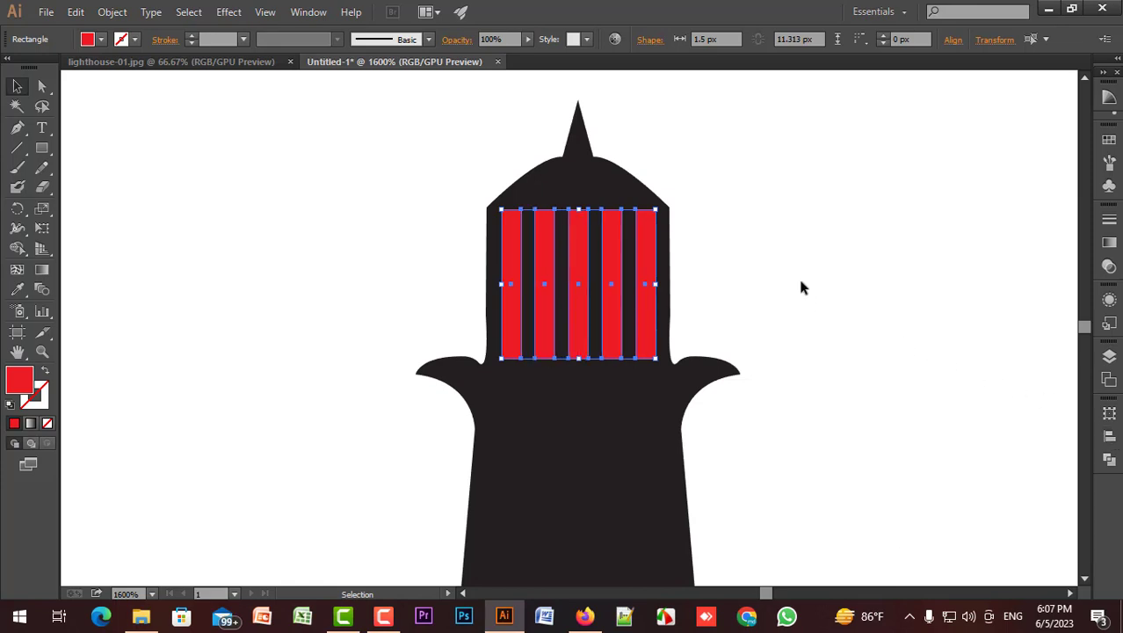
{"action": "left_click", "coordinate": [705, 234]}
Step: Cut the five red bars out of the lighthouse silhouette with the Shape Builder tool and deselect the result
{"action": "left_click_drag", "start_coordinate": [792, 213], "coordinate": [325, 317]}
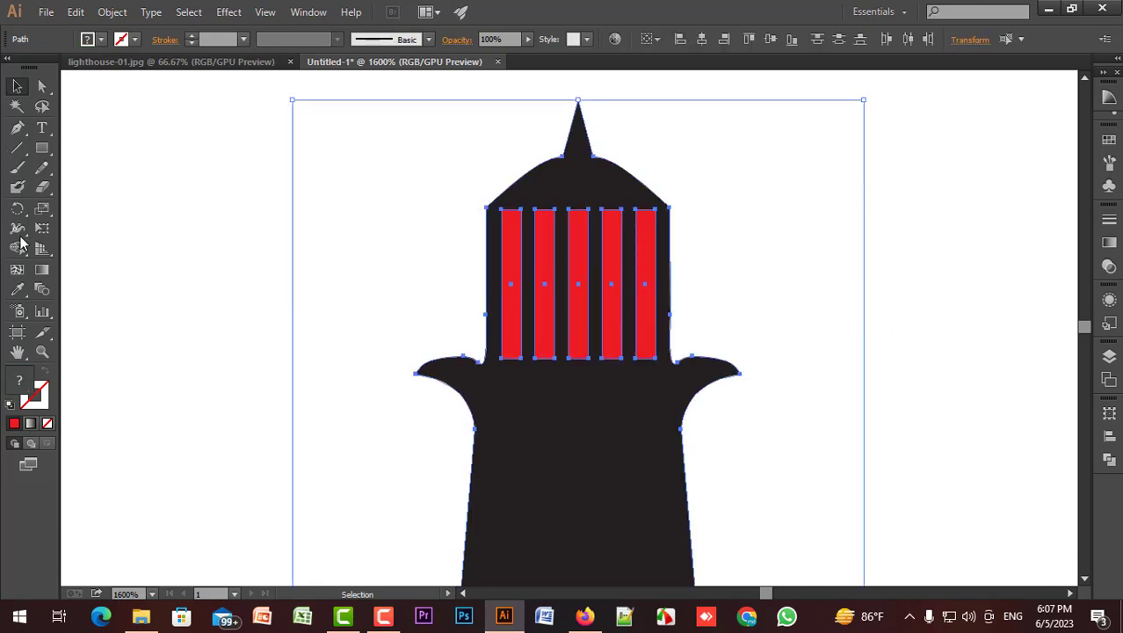
{"action": "left_click", "coordinate": [17, 248]}
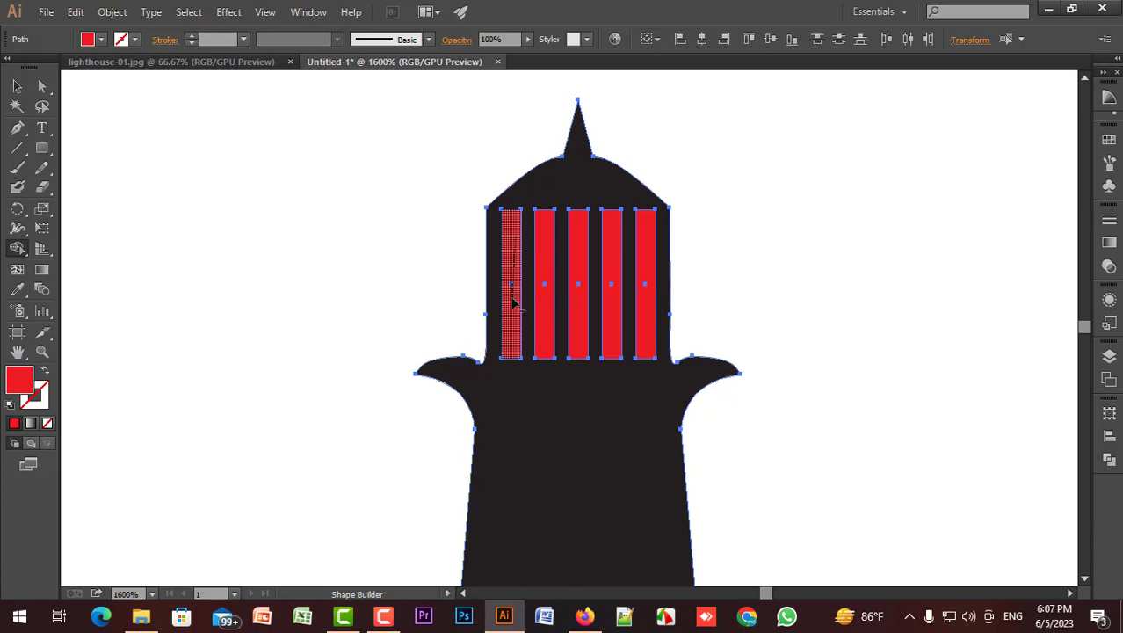
{"action": "left_click_drag", "start_coordinate": [515, 302], "coordinate": [514, 304]}
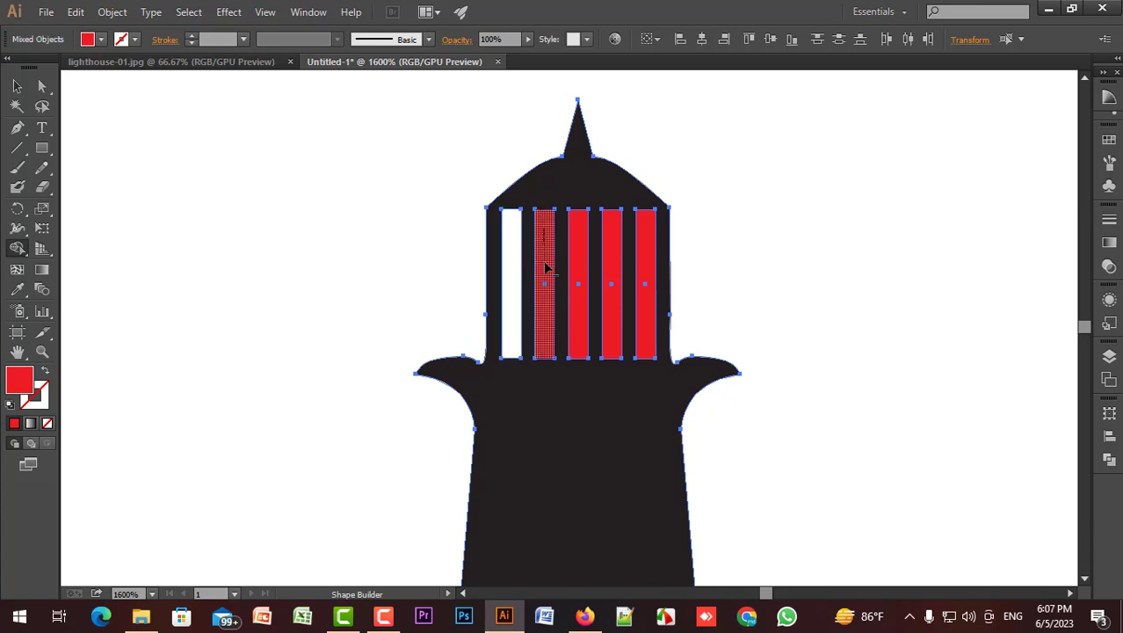
{"action": "left_click", "coordinate": [545, 321]}
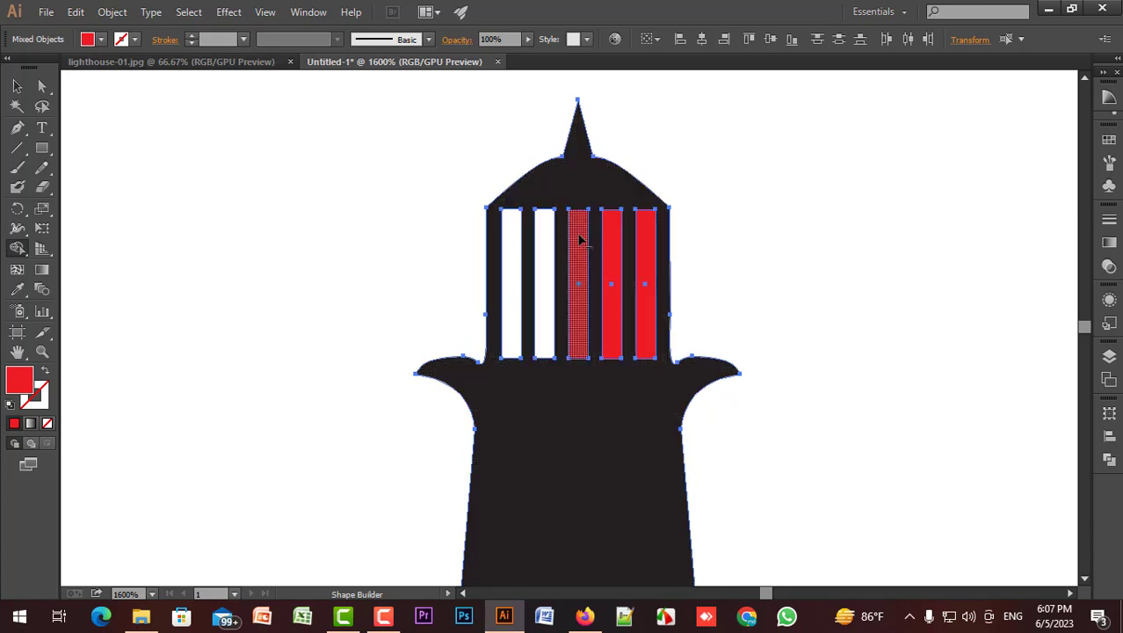
{"action": "left_click", "coordinate": [580, 268]}
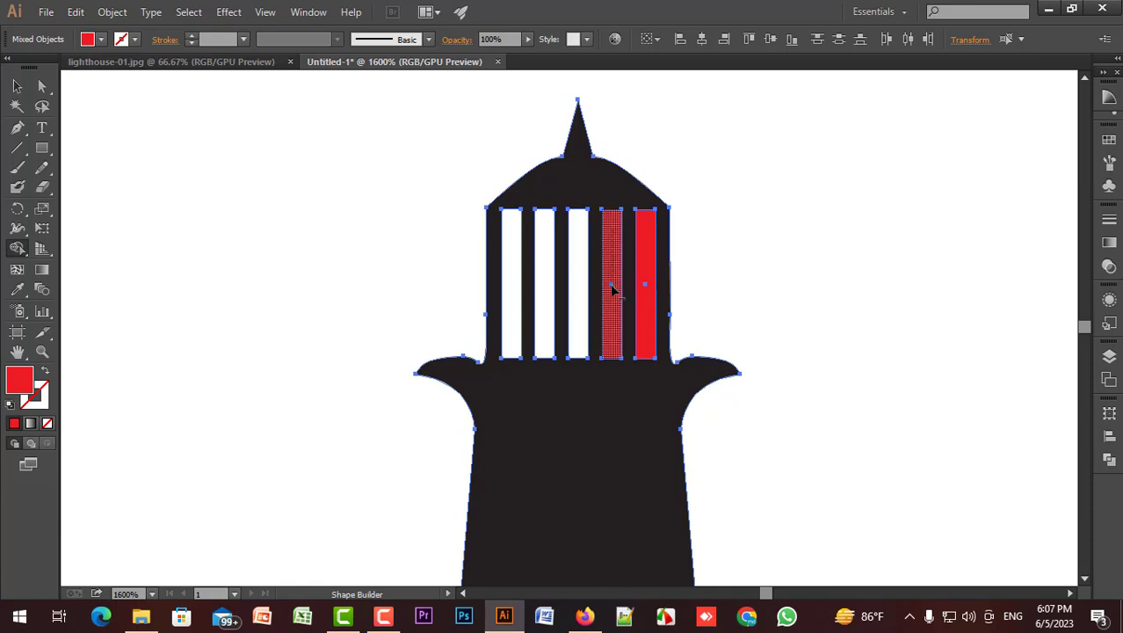
{"action": "left_click", "coordinate": [613, 290]}
{"action": "left_click", "coordinate": [648, 307]}
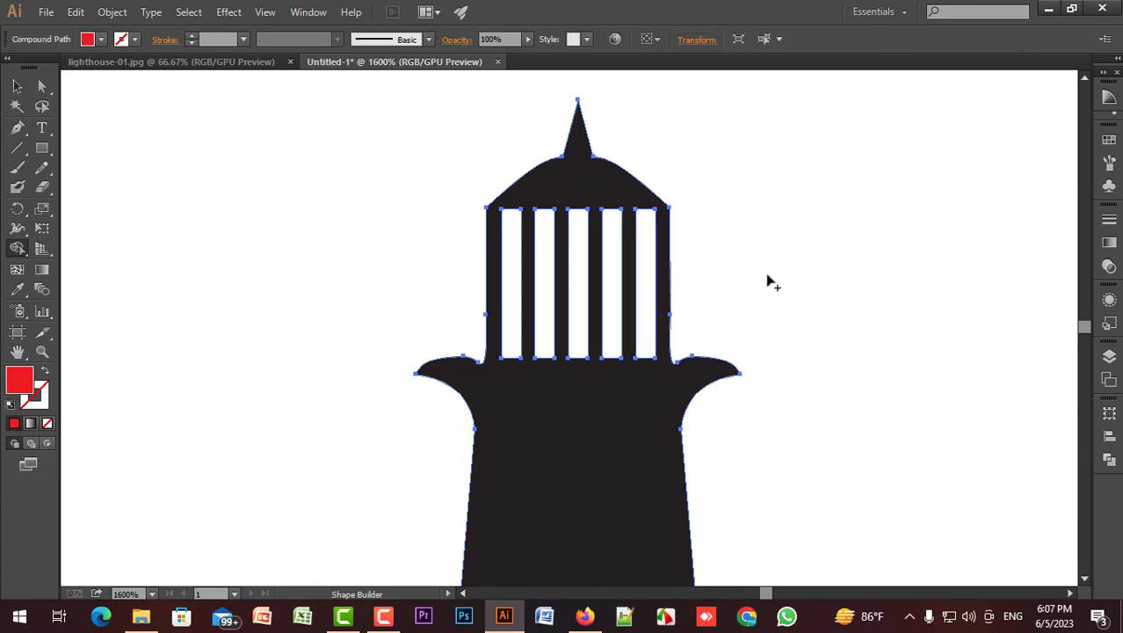
{"action": "scroll", "coordinate": [767, 281], "scroll_direction": "down", "scroll_amount": 1}
{"action": "scroll", "coordinate": [767, 281], "scroll_direction": "down", "scroll_amount": 1}
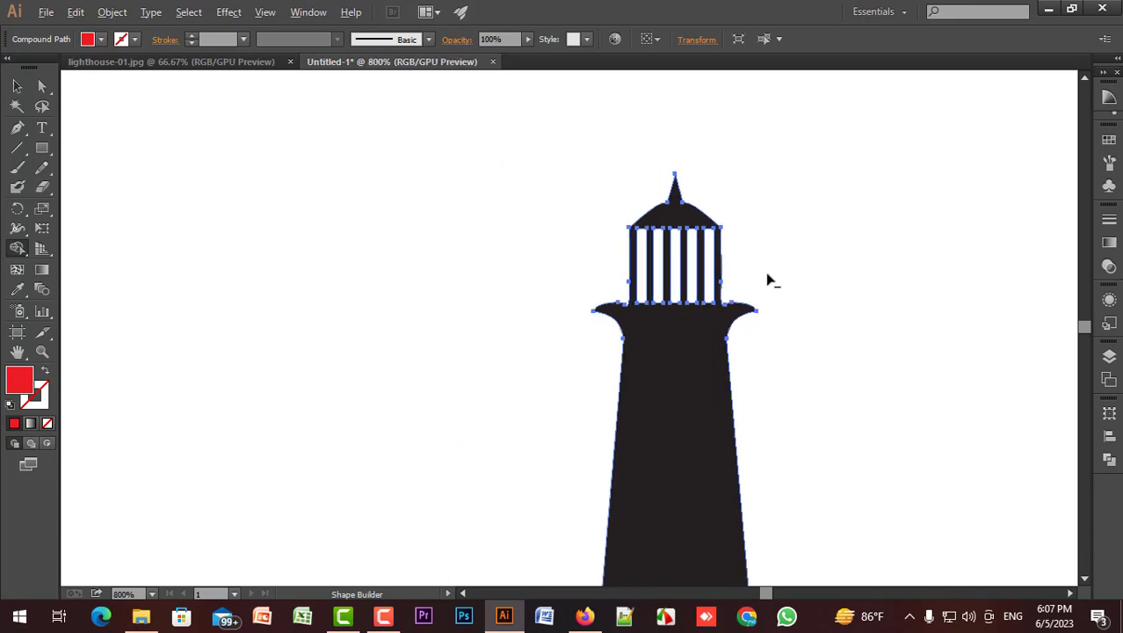
{"action": "key", "text": "v"}
{"action": "left_click", "coordinate": [913, 250]}
Step: Draw an upright rectangle about 3.75 by 10.75 px on the tower's upper part and fill it red
{"action": "scroll", "coordinate": [819, 277], "scroll_direction": "down", "scroll_amount": 2}
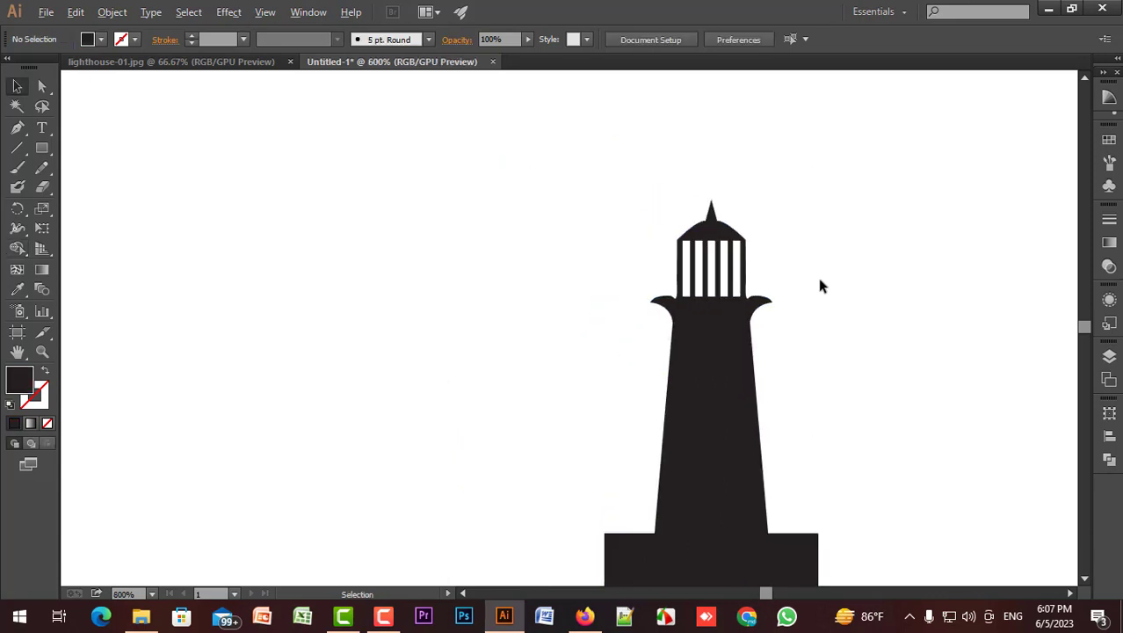
{"action": "left_click_drag", "start_coordinate": [870, 325], "coordinate": [747, 281]}
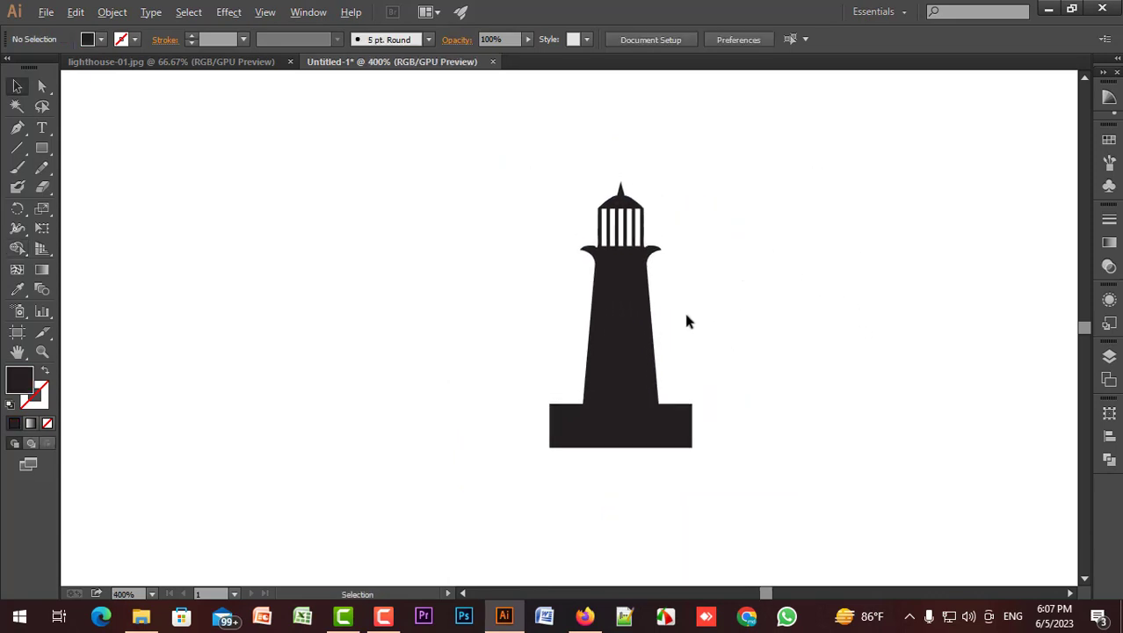
{"action": "scroll", "coordinate": [688, 322], "scroll_direction": "up", "scroll_amount": 3}
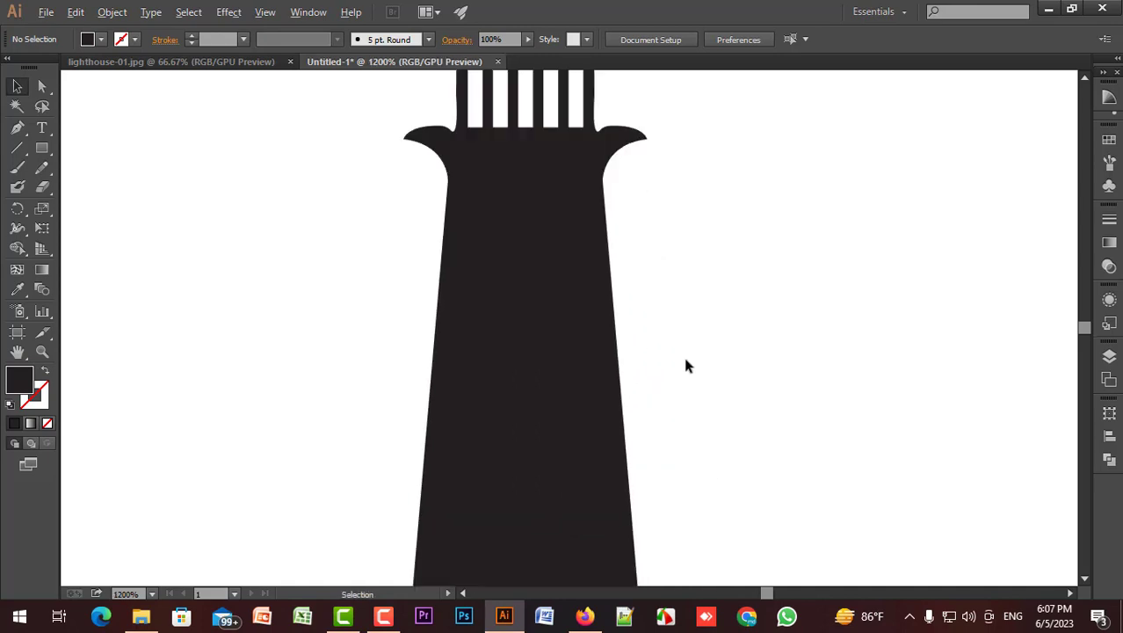
{"action": "scroll", "coordinate": [670, 364], "scroll_direction": "down", "scroll_amount": 1}
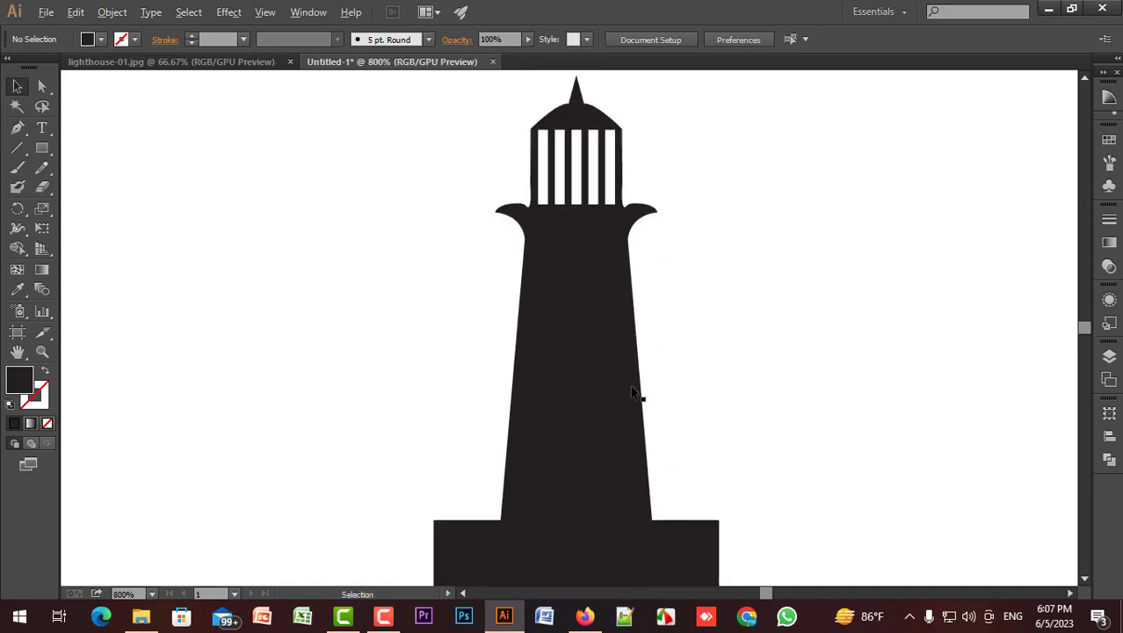
{"action": "left_click", "coordinate": [42, 150]}
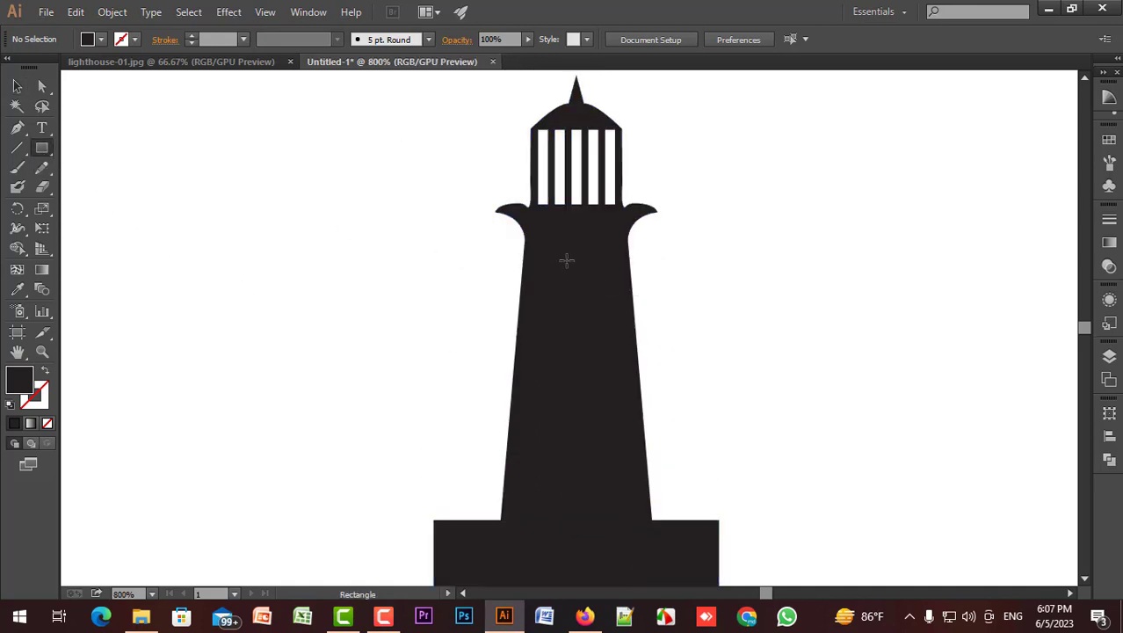
{"action": "left_click_drag", "start_coordinate": [566, 260], "coordinate": [591, 331]}
{"action": "scroll", "coordinate": [597, 321], "scroll_direction": "down", "scroll_amount": 1}
{"action": "left_click", "coordinate": [101, 39]}
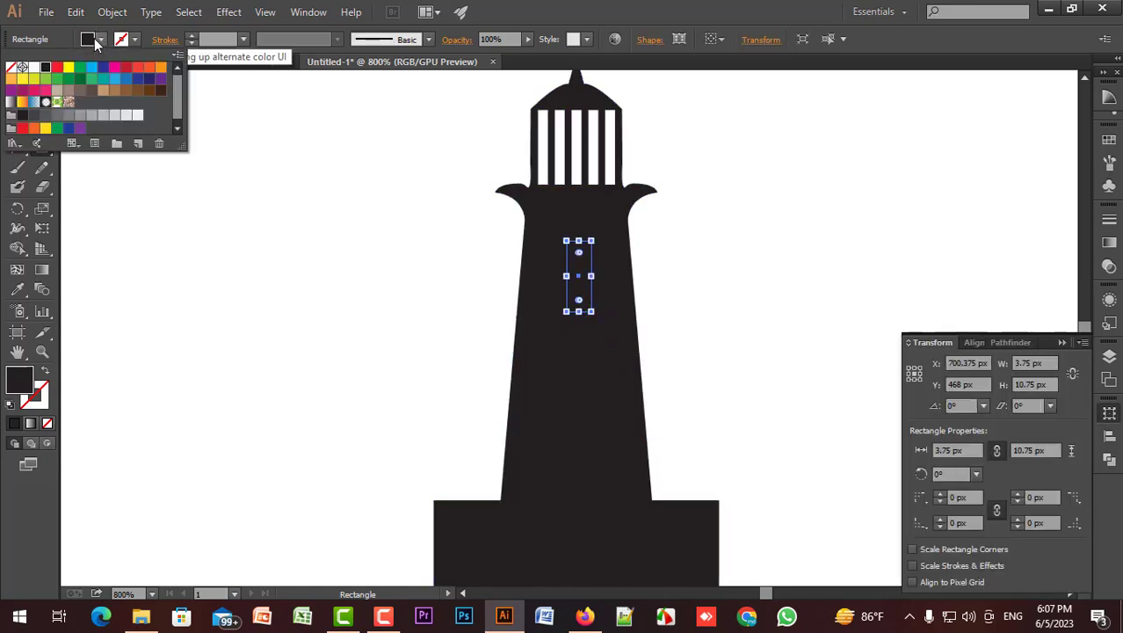
{"action": "left_click", "coordinate": [56, 67]}
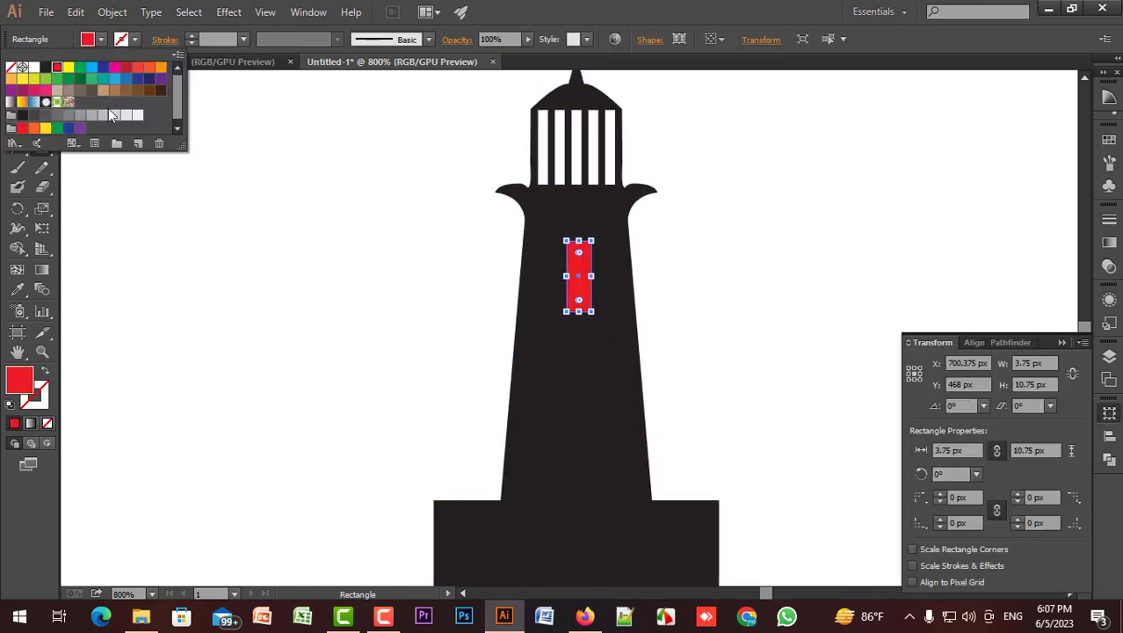
{"action": "left_click", "coordinate": [703, 301]}
Step: Duplicate the red window straight down the tower to make three, adjusting the middle one to even out the gaps
{"action": "key", "text": "v"}
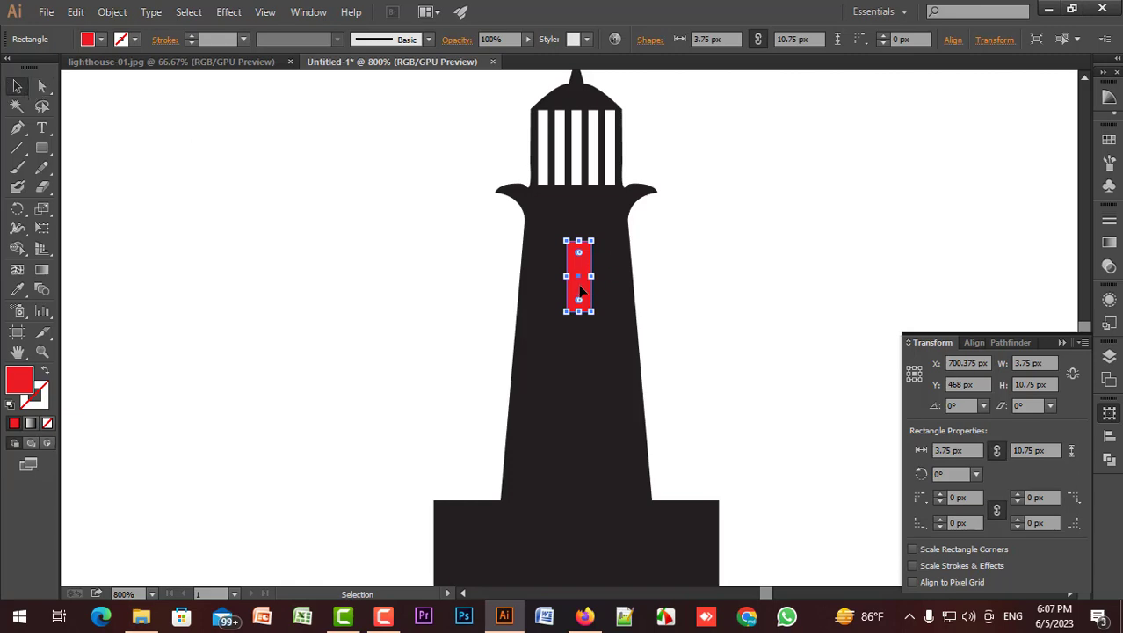
{"action": "left_click_drag", "start_coordinate": [583, 299], "coordinate": [588, 481]}
{"action": "left_click", "coordinate": [578, 375]}
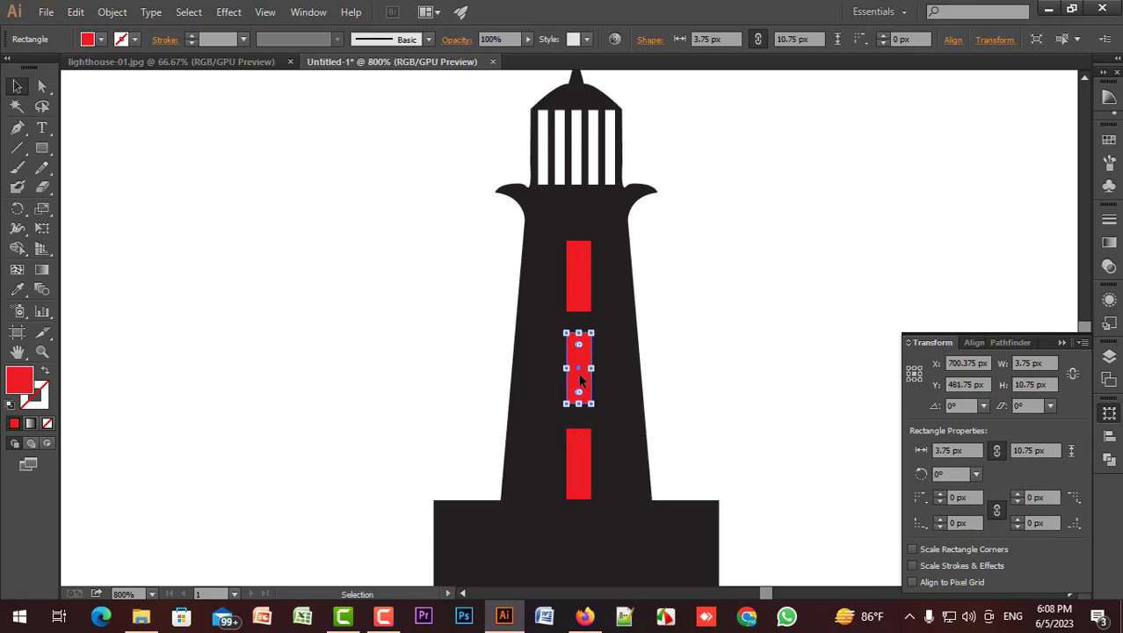
{"action": "left_click_drag", "start_coordinate": [580, 374], "coordinate": [580, 378]}
{"action": "left_click", "coordinate": [660, 358]}
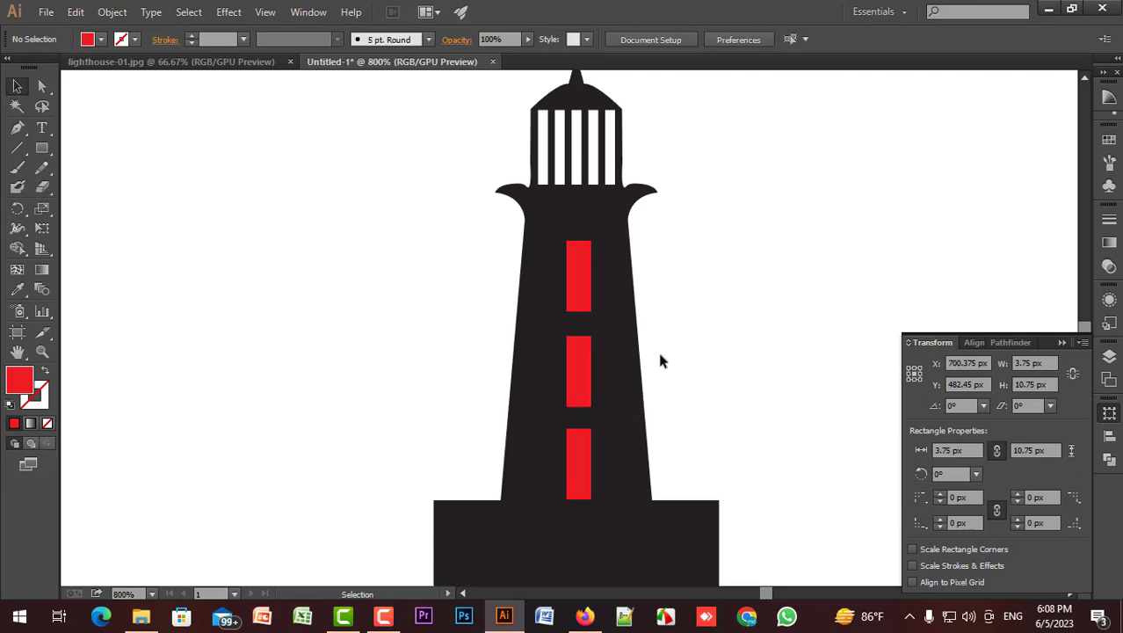
Step: Cut the three red windows out of the tower with the Shape Builder tool and deselect the lighthouse
{"action": "left_click", "coordinate": [579, 295]}
{"action": "left_click", "coordinate": [580, 368], "text": "shift"}
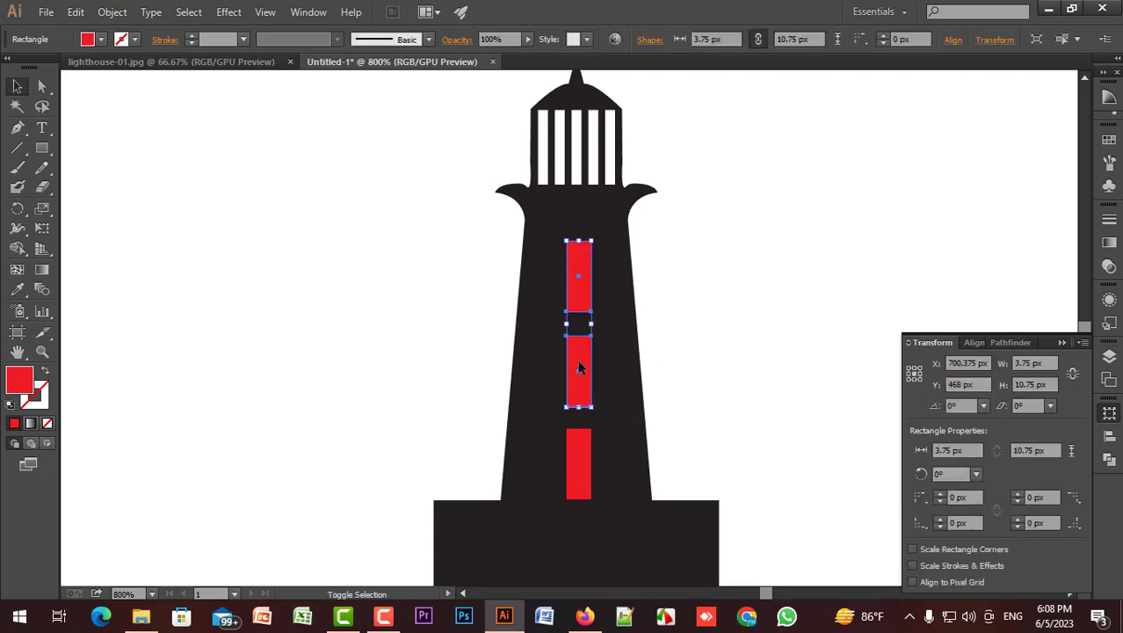
{"action": "left_click", "coordinate": [584, 453], "text": "shift"}
{"action": "left_click", "coordinate": [391, 305]}
{"action": "left_click_drag", "start_coordinate": [361, 205], "coordinate": [739, 587]}
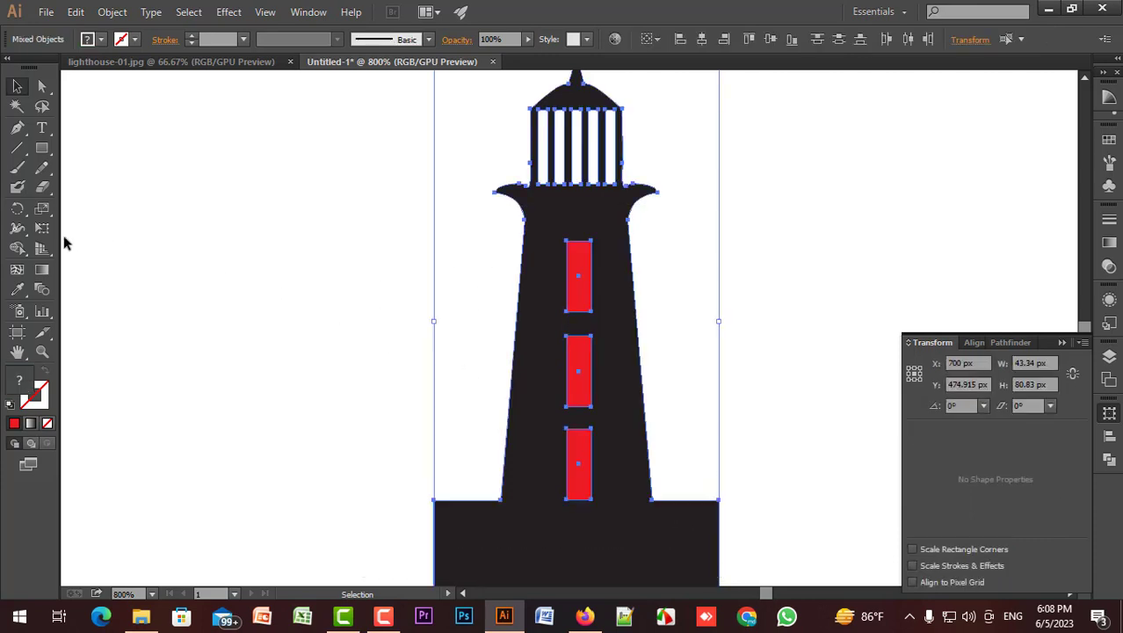
{"action": "left_click", "coordinate": [17, 250]}
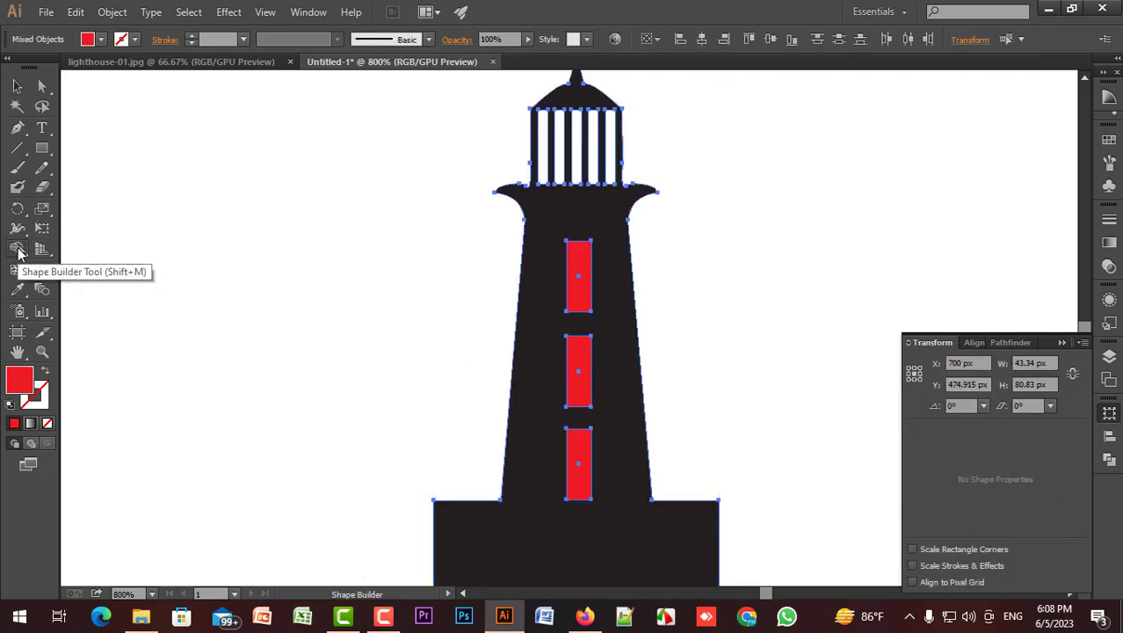
{"action": "left_click_drag", "start_coordinate": [581, 258], "coordinate": [586, 398]}
{"action": "left_click_drag", "start_coordinate": [581, 440], "coordinate": [593, 473]}
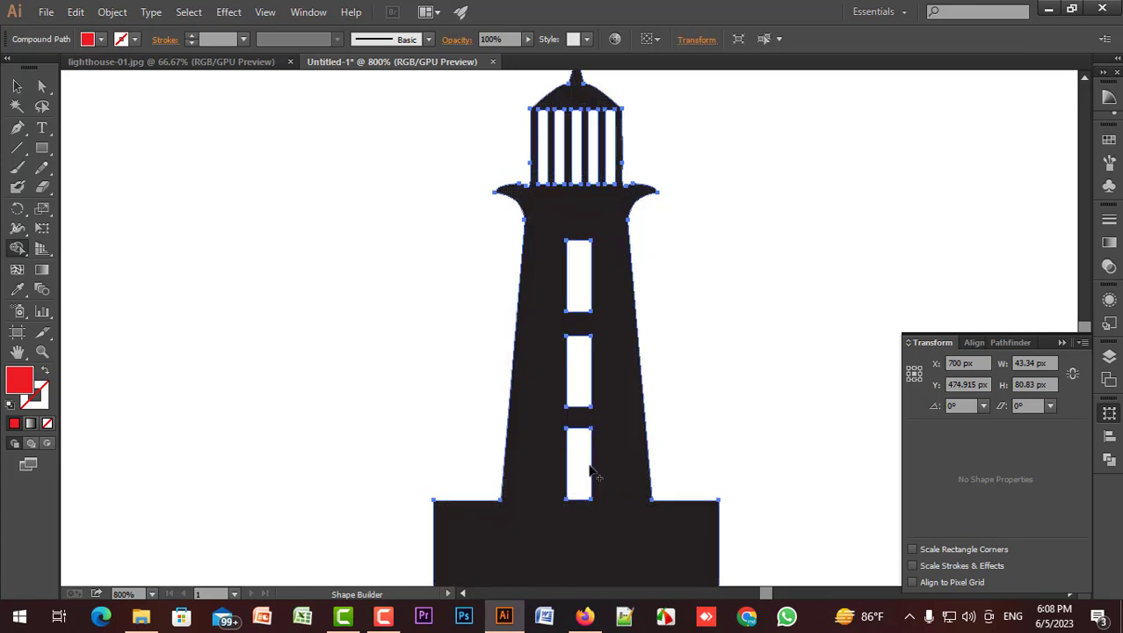
{"action": "left_click", "coordinate": [16, 86]}
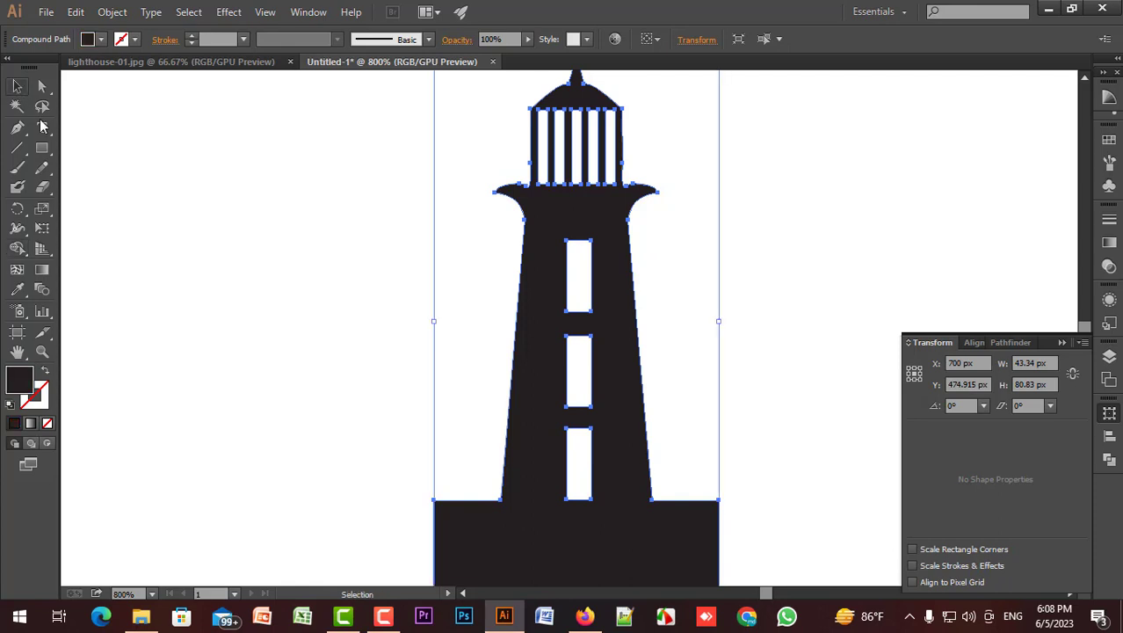
{"action": "left_click", "coordinate": [353, 257]}
Step: Examine the whole lighthouse silhouette with its window cutouts at different magnifications
{"action": "scroll", "coordinate": [381, 275], "scroll_direction": "down", "scroll_amount": 3}
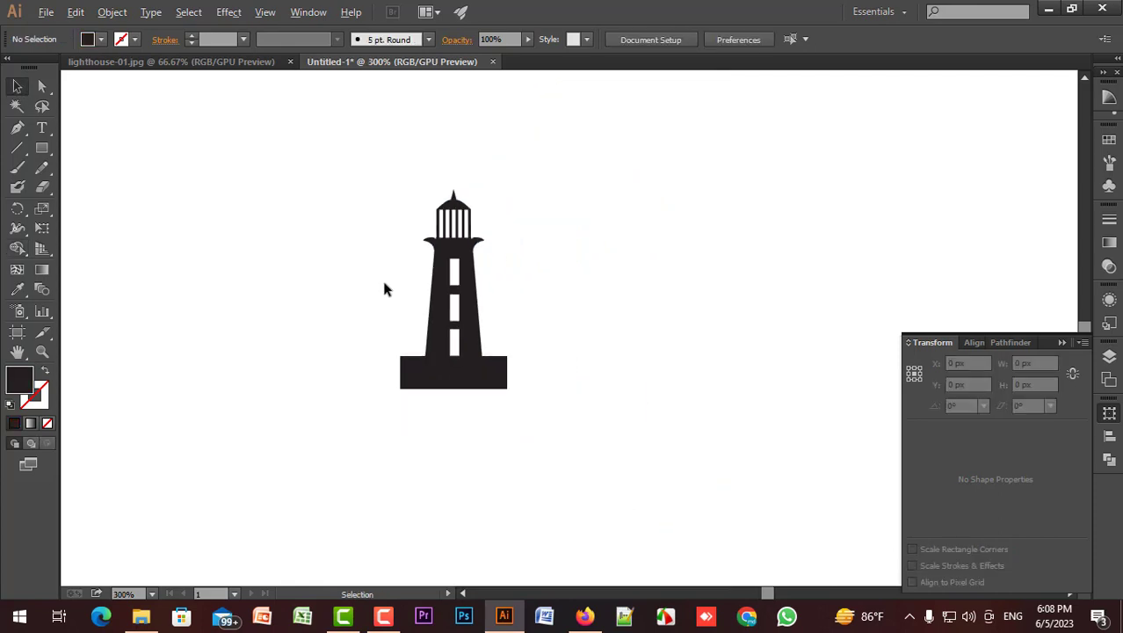
{"action": "scroll", "coordinate": [382, 276], "scroll_direction": "up", "scroll_amount": 1}
{"action": "key", "text": "space"}
{"action": "left_click_drag", "start_coordinate": [366, 241], "coordinate": [446, 352]}
{"action": "scroll", "coordinate": [455, 343], "scroll_direction": "up", "scroll_amount": 2}
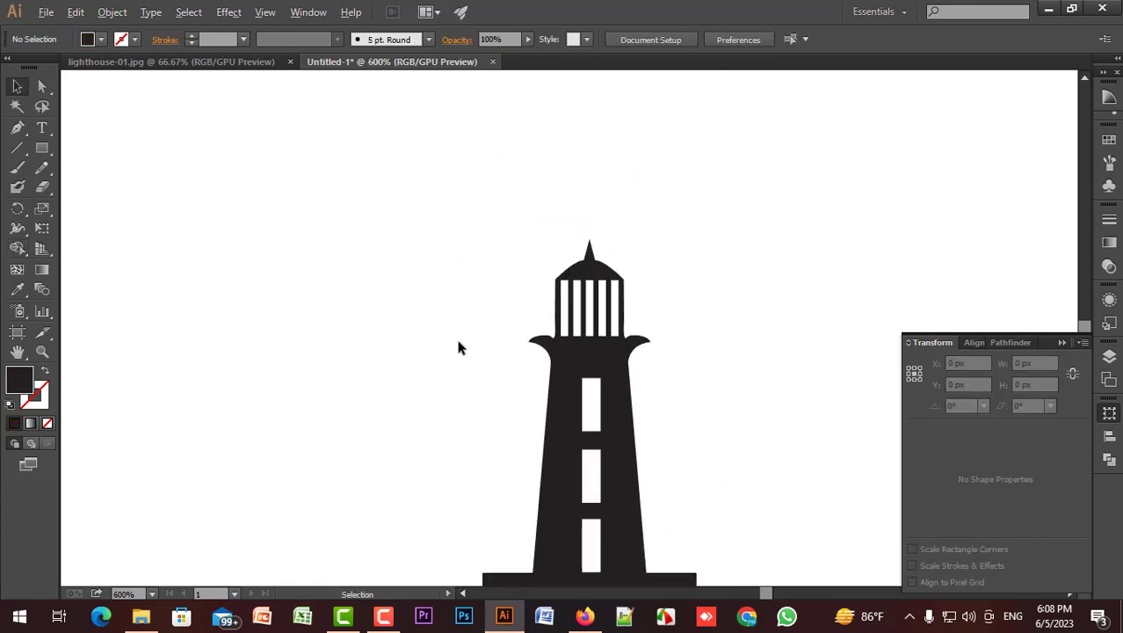
{"action": "scroll", "coordinate": [489, 353], "scroll_direction": "down", "scroll_amount": 2}
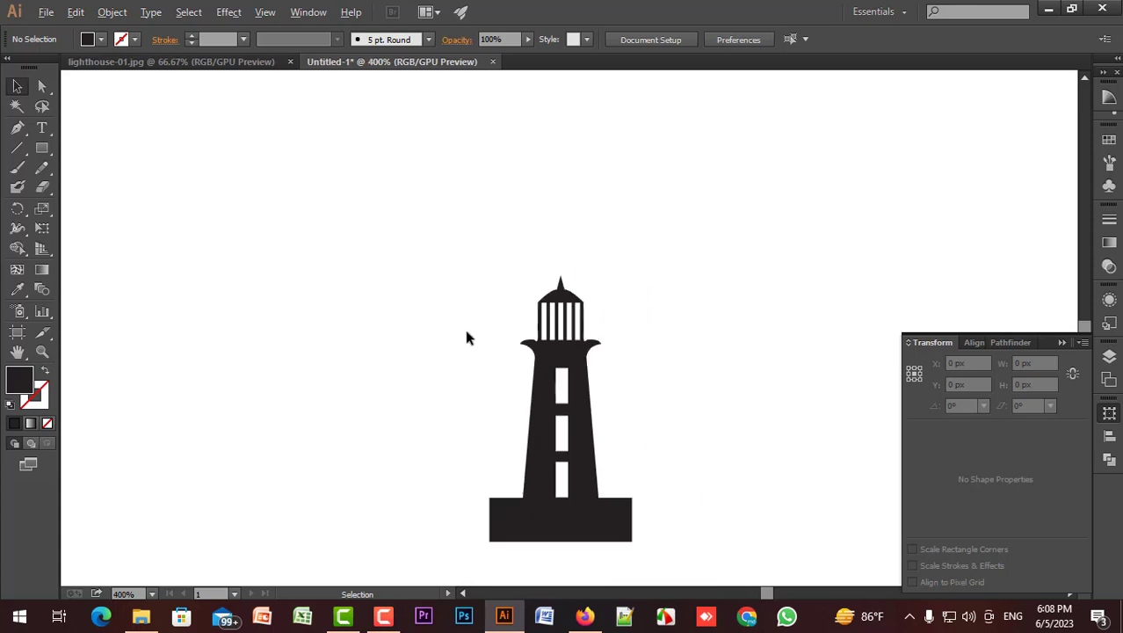
{"action": "scroll", "coordinate": [467, 333], "scroll_direction": "up", "scroll_amount": 1}
{"action": "scroll", "coordinate": [496, 364], "scroll_direction": "down", "scroll_amount": 1}
{"action": "scroll", "coordinate": [492, 422], "scroll_direction": "down", "scroll_amount": 1}
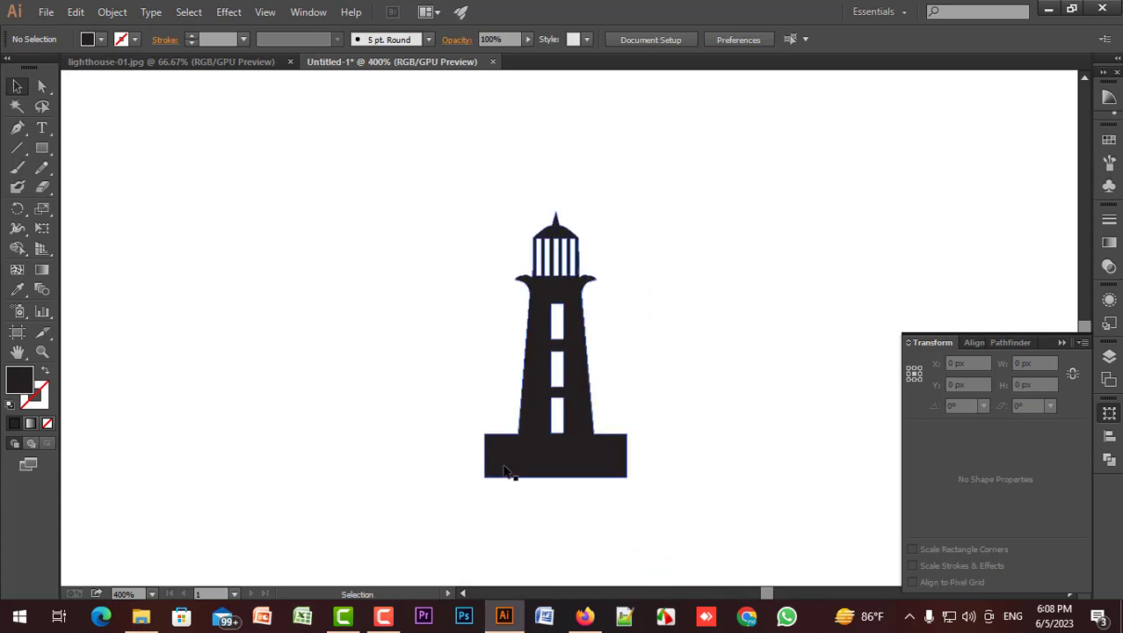
Step: Round the upper-left corner of the lighthouse base to a radius of about 8.17 px
{"action": "scroll", "coordinate": [479, 422], "scroll_direction": "up", "scroll_amount": 2}
{"action": "left_click", "coordinate": [42, 86]}
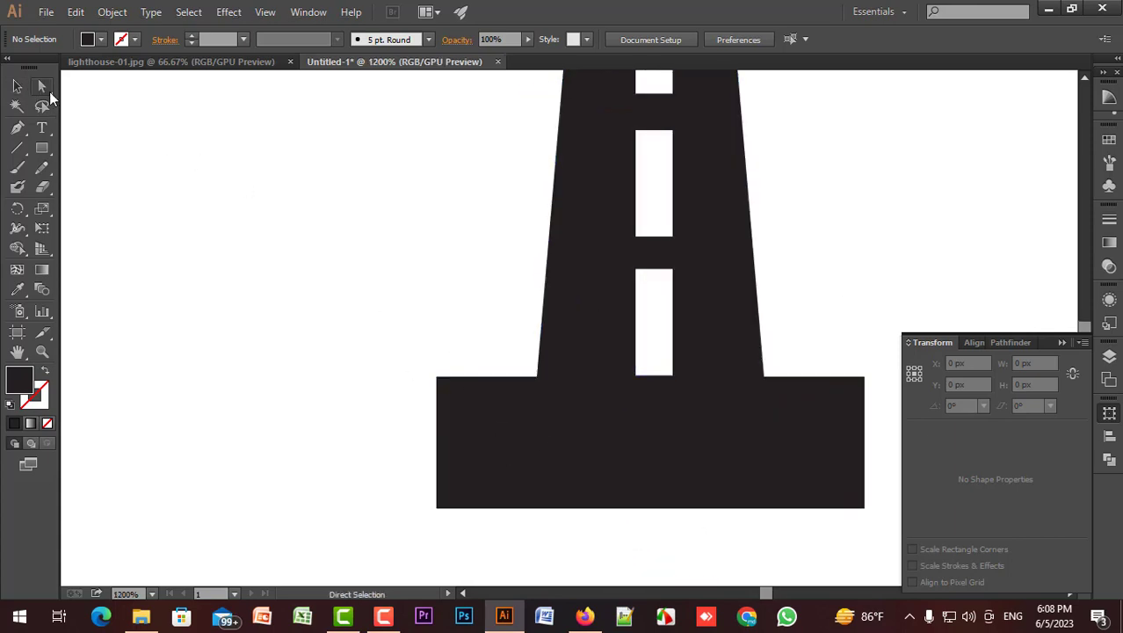
{"action": "left_click", "coordinate": [437, 379]}
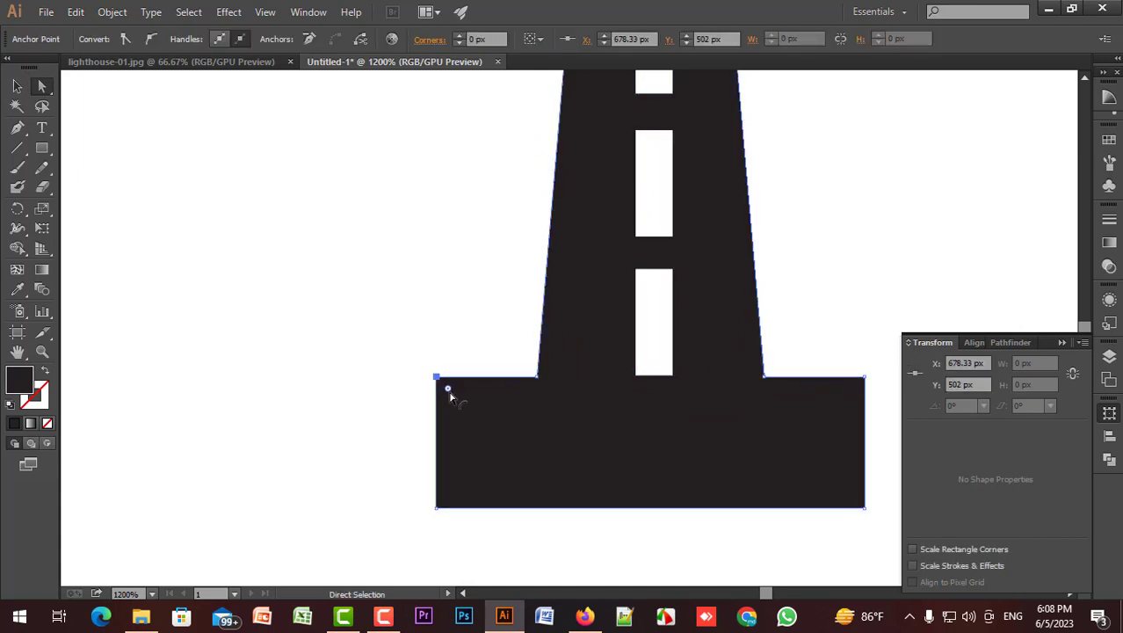
{"action": "left_click_drag", "start_coordinate": [447, 389], "coordinate": [506, 475]}
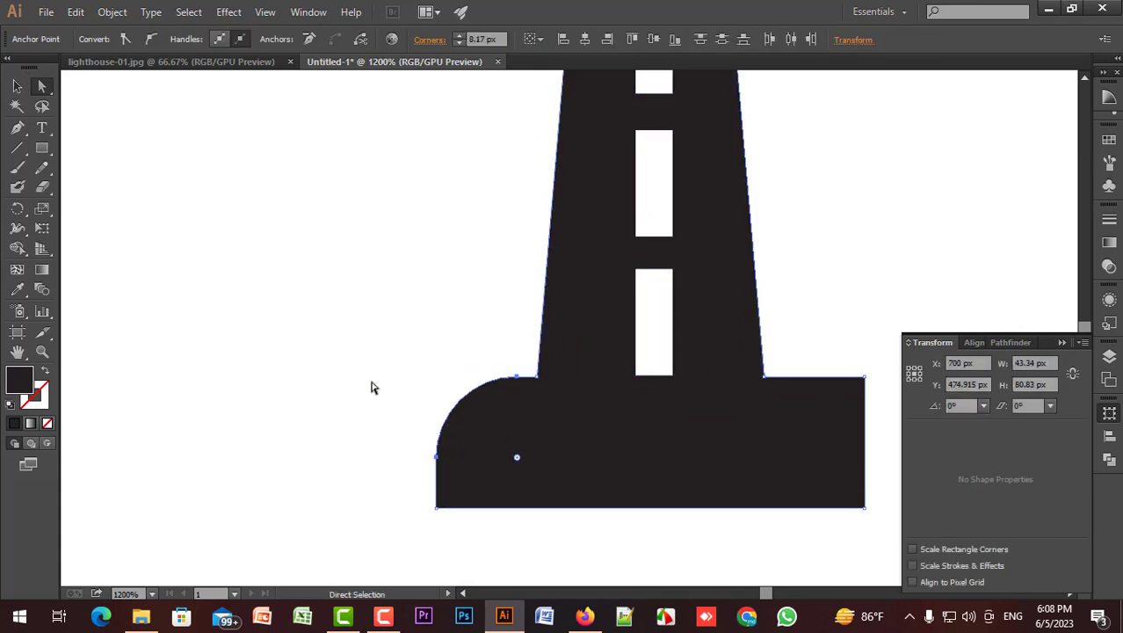
{"action": "key", "text": "v"}
{"action": "left_click", "coordinate": [357, 314]}
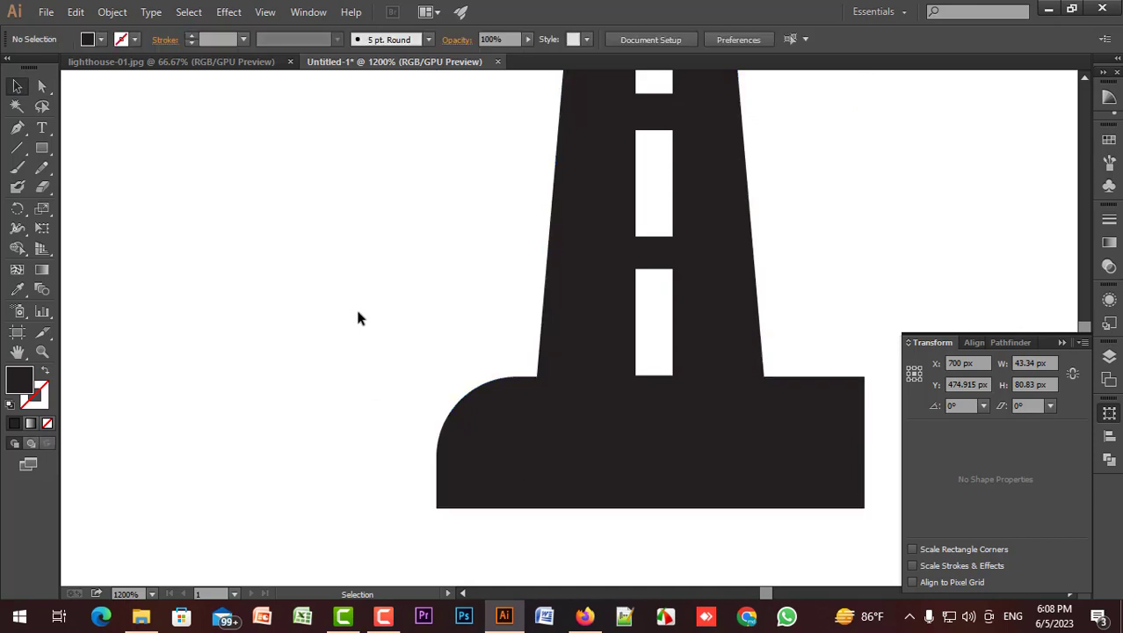
Step: Draw a horizontal line about 11.4 px long in the empty area beside the tower and give it a 2 pt stroke
{"action": "scroll", "coordinate": [358, 314], "scroll_direction": "up", "scroll_amount": 1}
{"action": "scroll", "coordinate": [357, 318], "scroll_direction": "up", "scroll_amount": 2}
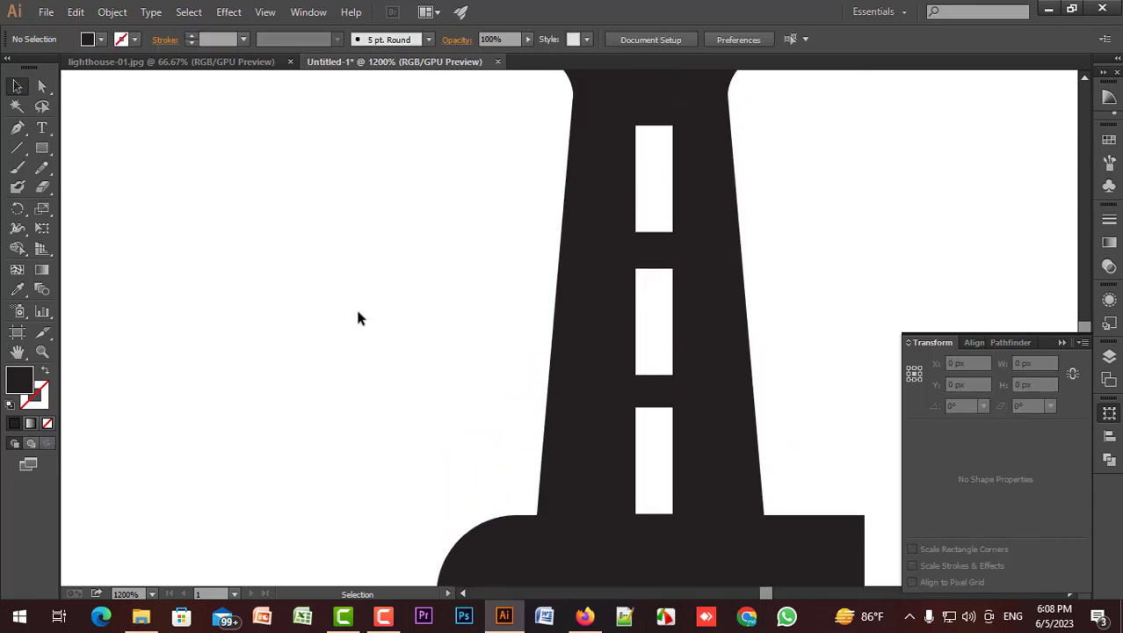
{"action": "left_click", "coordinate": [17, 148]}
{"action": "left_click_drag", "start_coordinate": [212, 180], "coordinate": [328, 184]}
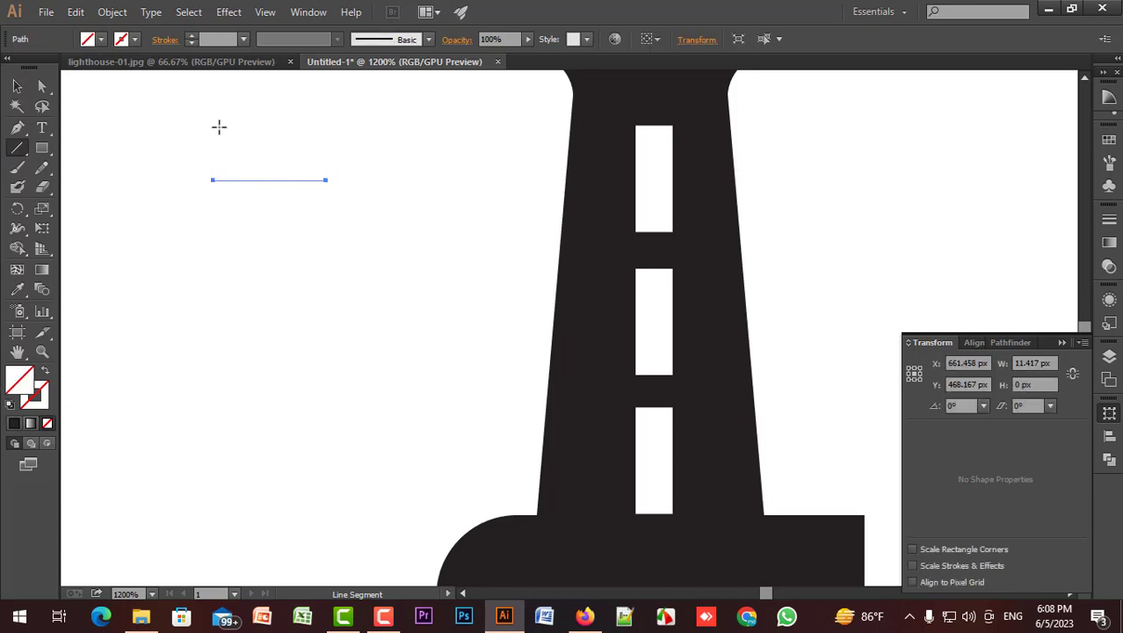
{"action": "left_click", "coordinate": [43, 86]}
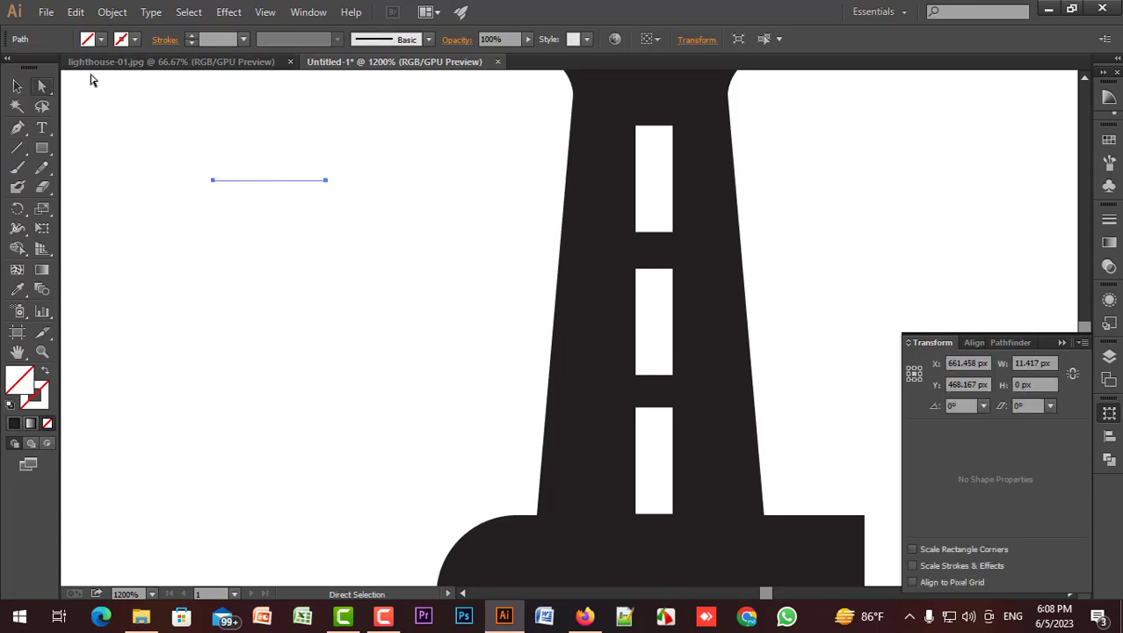
{"action": "left_click", "coordinate": [192, 37]}
{"action": "left_click", "coordinate": [193, 37]}
{"action": "left_click", "coordinate": [193, 37]}
{"action": "left_click", "coordinate": [192, 37]}
{"action": "left_click", "coordinate": [193, 37]}
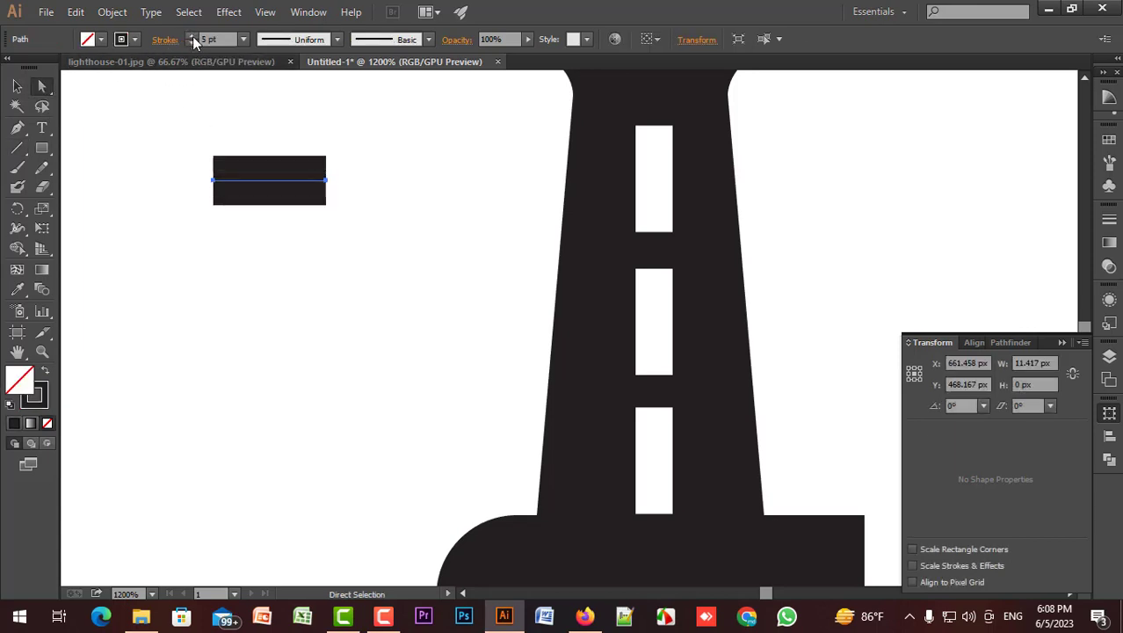
{"action": "left_click", "coordinate": [193, 44]}
{"action": "left_click", "coordinate": [192, 44]}
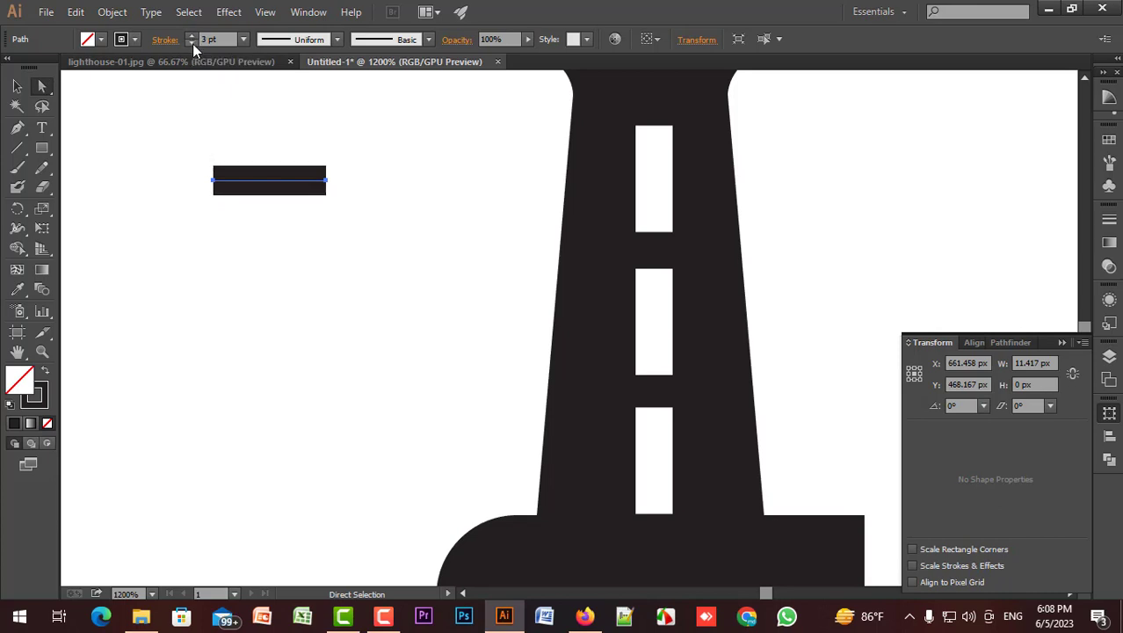
{"action": "left_click", "coordinate": [192, 44]}
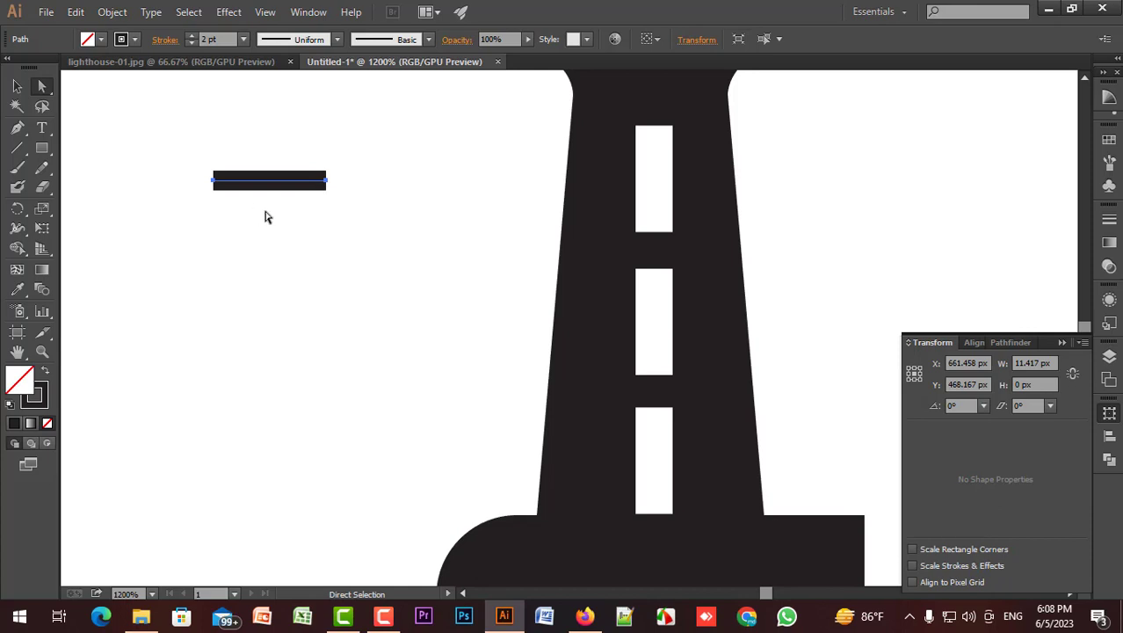
Step: Expand the fill and stroke of the short thick line into an editable shape
{"action": "scroll", "coordinate": [325, 184], "scroll_direction": "up", "scroll_amount": 2, "text": "alt"}
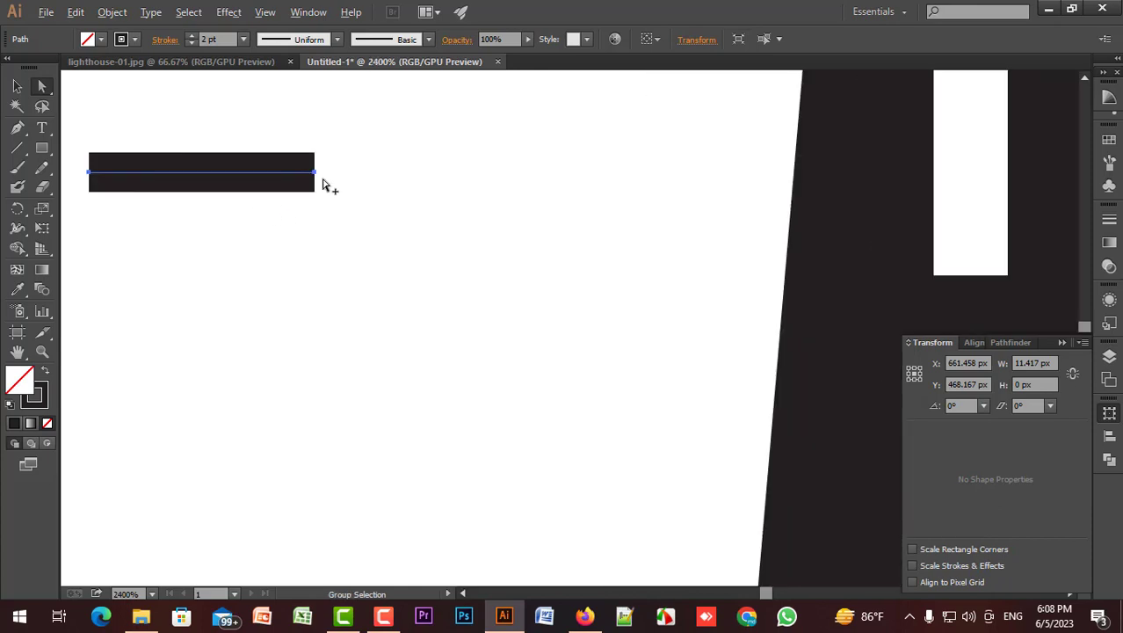
{"action": "left_click", "coordinate": [113, 11]}
{"action": "left_click", "coordinate": [141, 187]}
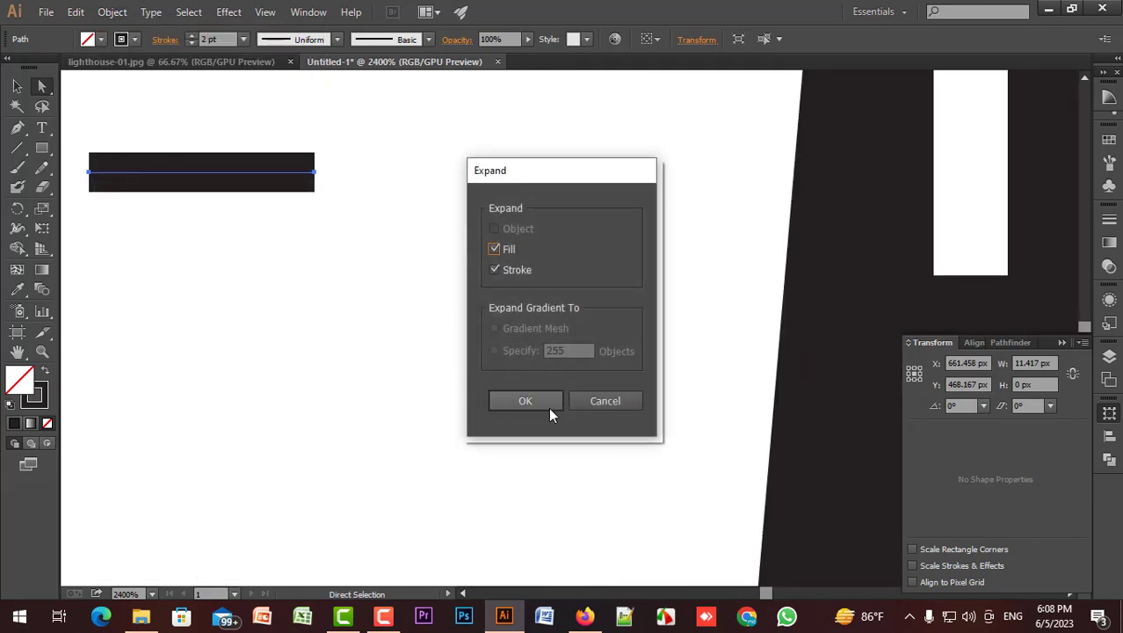
{"action": "left_click", "coordinate": [549, 407]}
Step: Reshape the bar into a tapered light ray by moving its lower-right corner inward and bringing its left corners together at mid-height
{"action": "left_click_drag", "start_coordinate": [374, 339], "coordinate": [599, 419]}
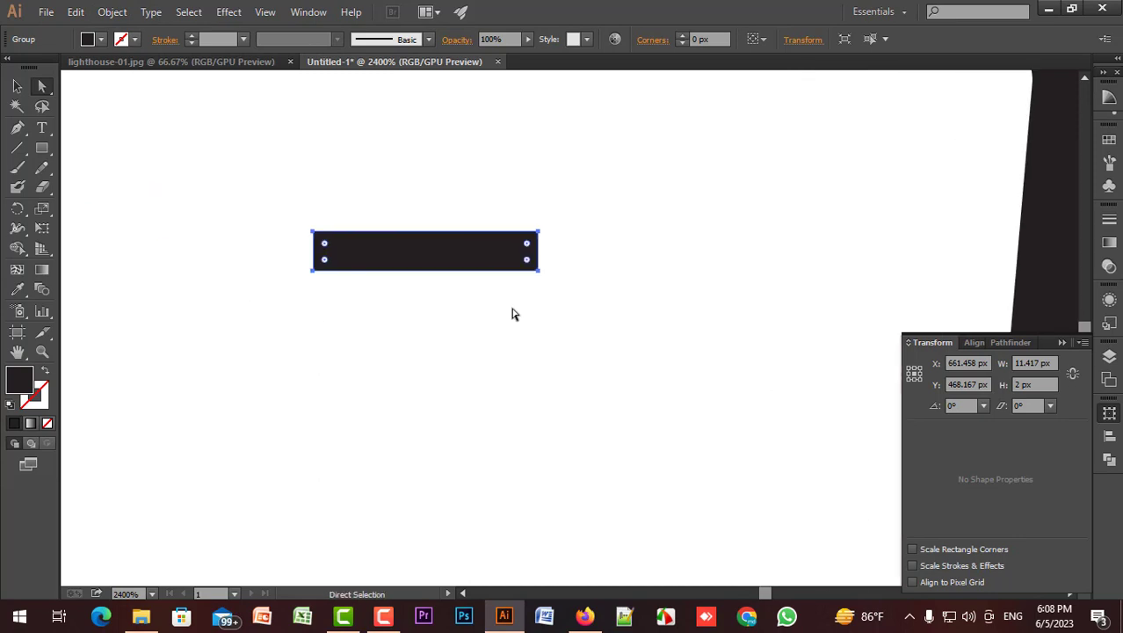
{"action": "left_click", "coordinate": [538, 271]}
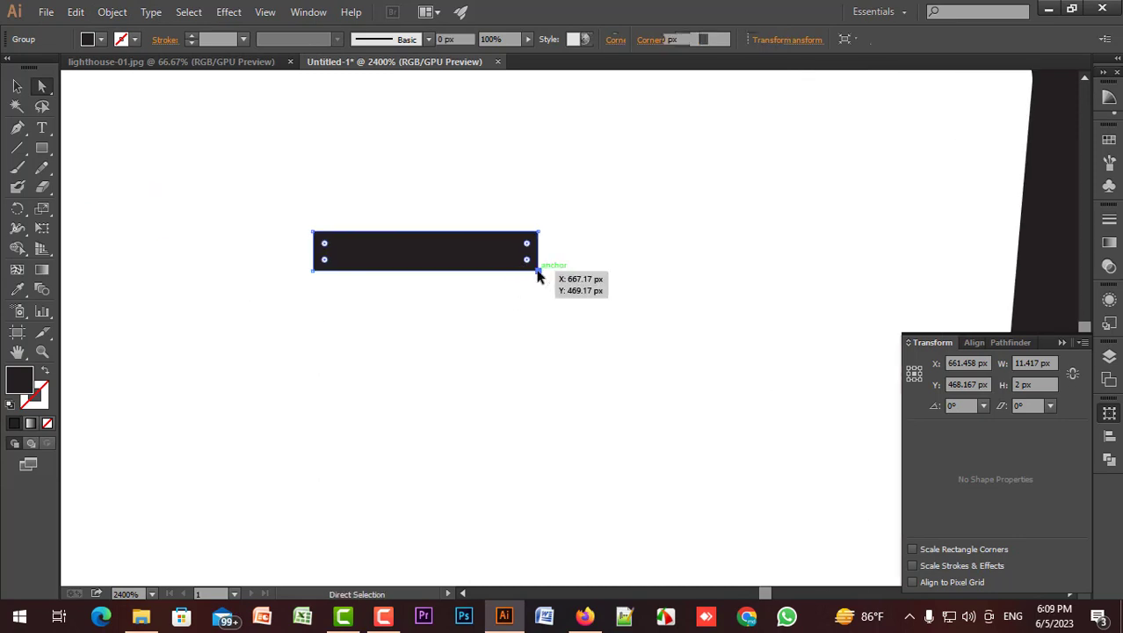
{"action": "left_click_drag", "start_coordinate": [536, 271], "coordinate": [491, 270]}
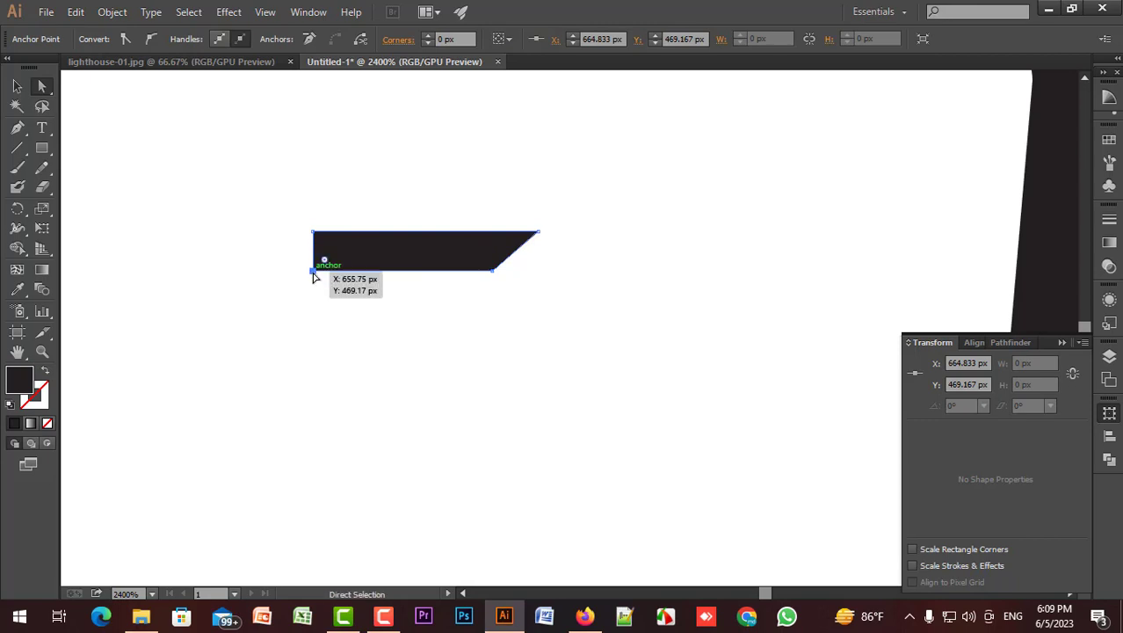
{"action": "left_click_drag", "start_coordinate": [314, 273], "coordinate": [314, 252]}
{"action": "scroll", "coordinate": [340, 305], "scroll_direction": "down", "scroll_amount": 1}
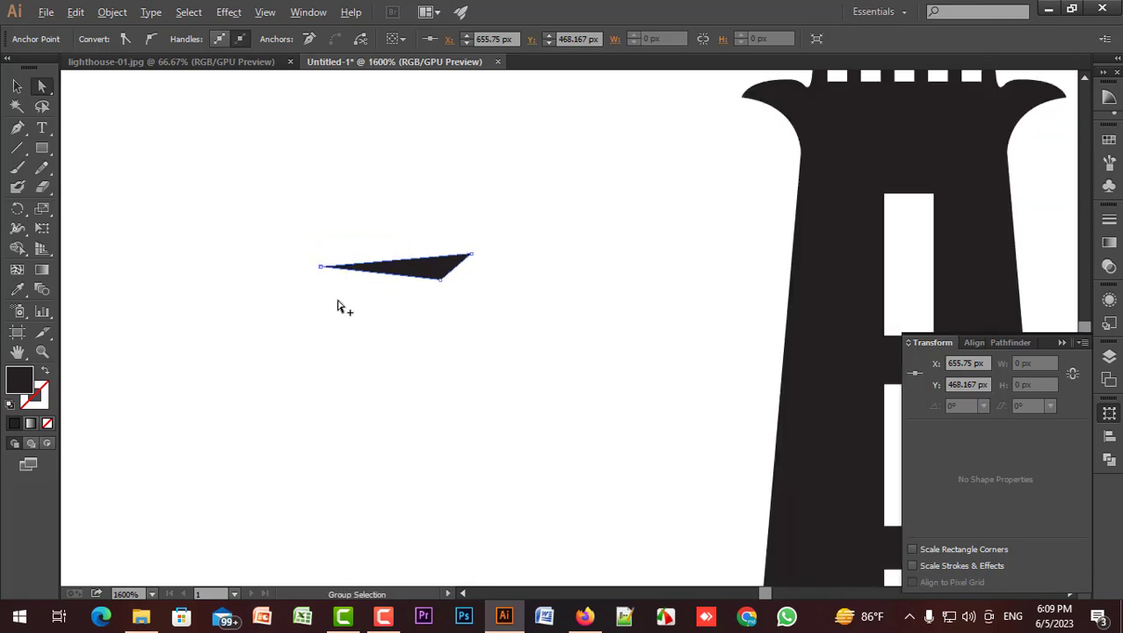
{"action": "key", "text": "v"}
{"action": "left_click", "coordinate": [338, 301]}
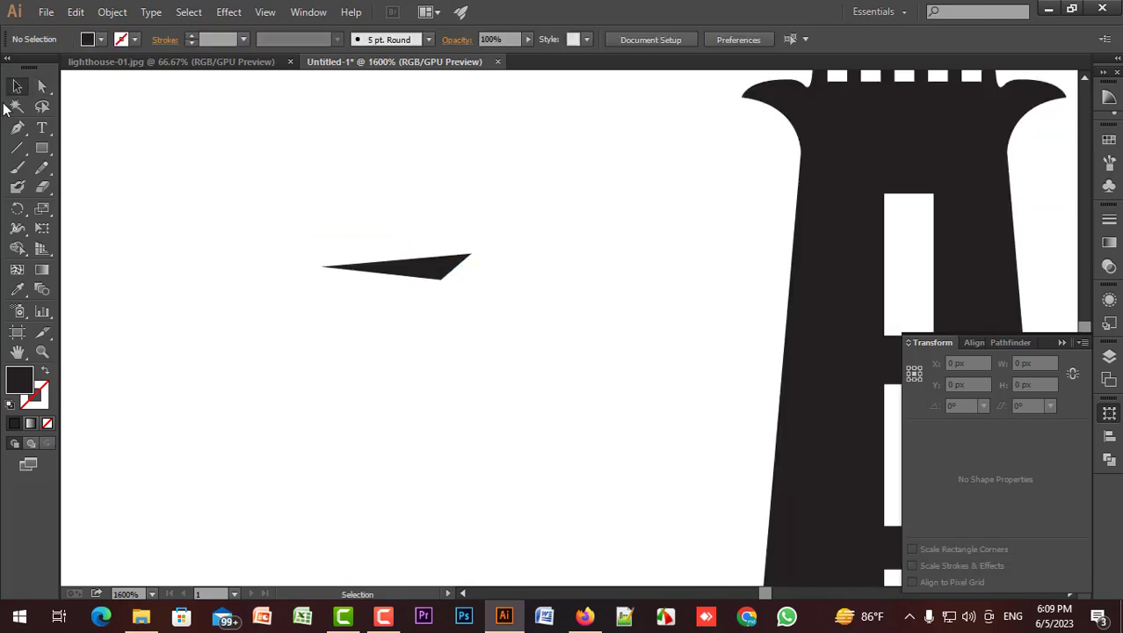
Step: Duplicate the tapered ray a short distance straight below the original
{"action": "left_click", "coordinate": [410, 276]}
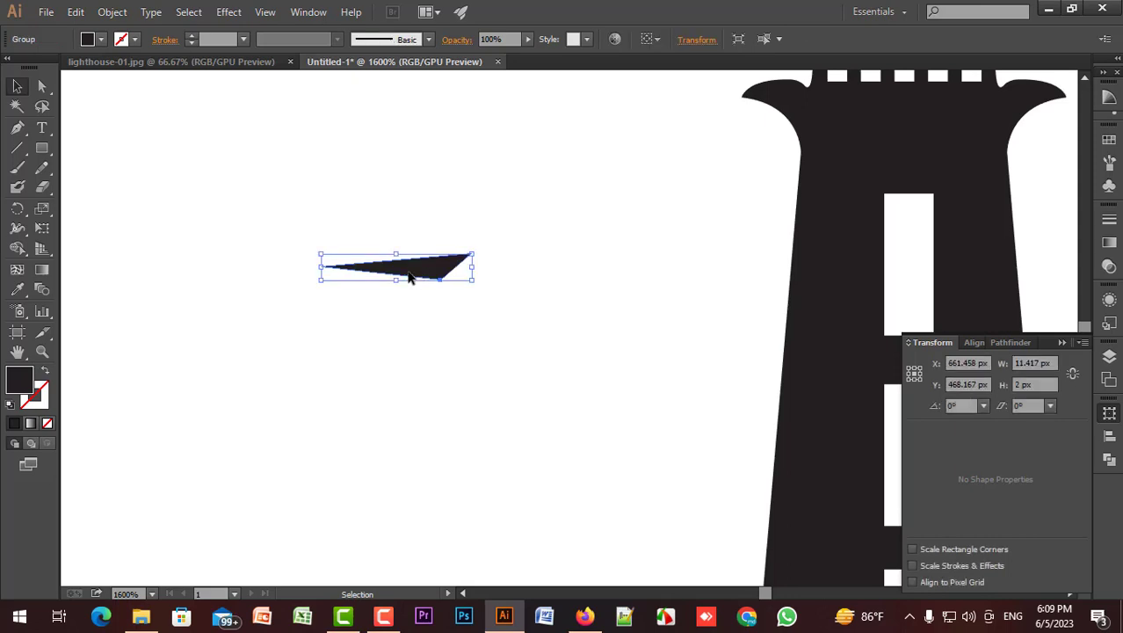
{"action": "left_click_drag", "start_coordinate": [410, 277], "coordinate": [413, 373]}
{"action": "left_click", "coordinate": [600, 323]}
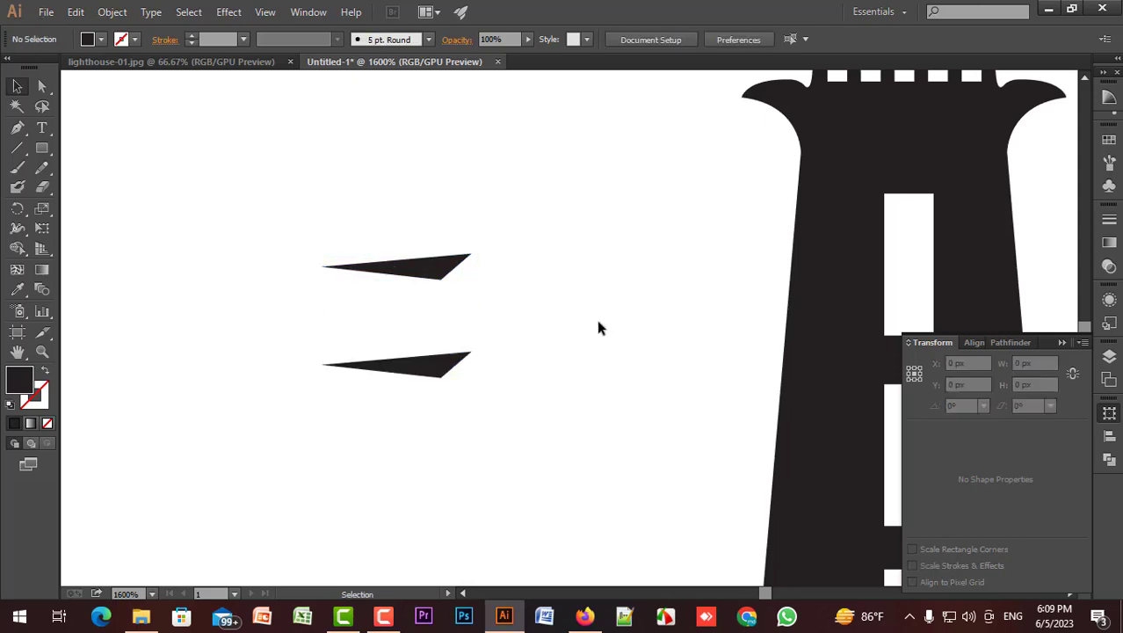
Step: Move the upper ray to the top of the lantern room's right side, with its tip overlapping the wall
{"action": "left_click_drag", "start_coordinate": [600, 323], "coordinate": [401, 323]}
{"action": "scroll", "coordinate": [406, 327], "scroll_direction": "up", "scroll_amount": 5}
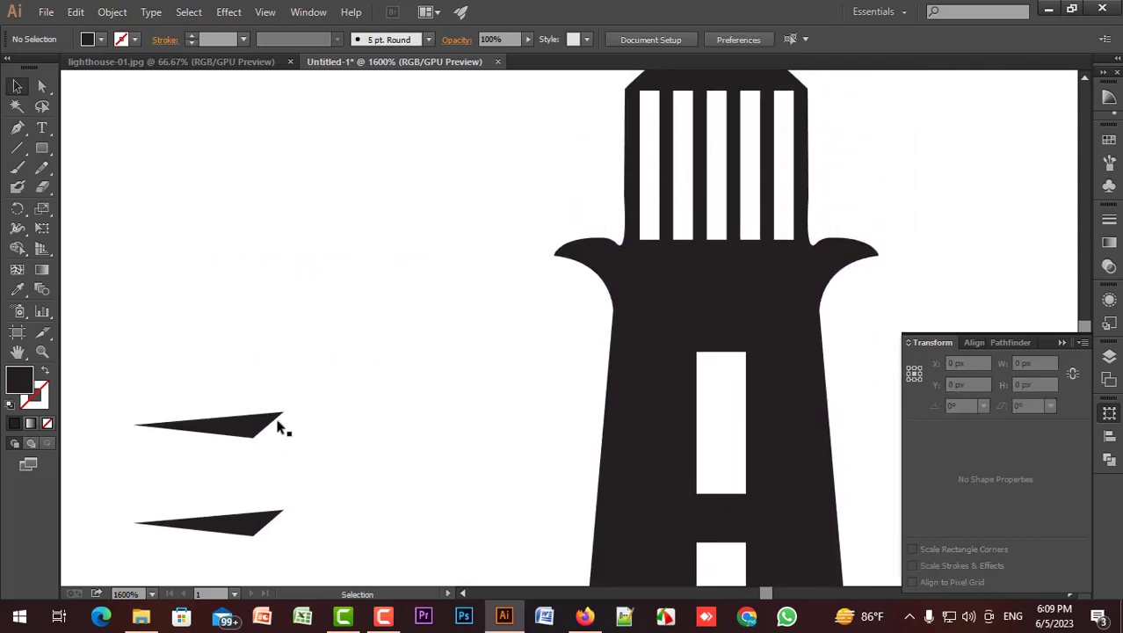
{"action": "left_click", "coordinate": [246, 427]}
{"action": "left_click_drag", "start_coordinate": [264, 425], "coordinate": [880, 103]}
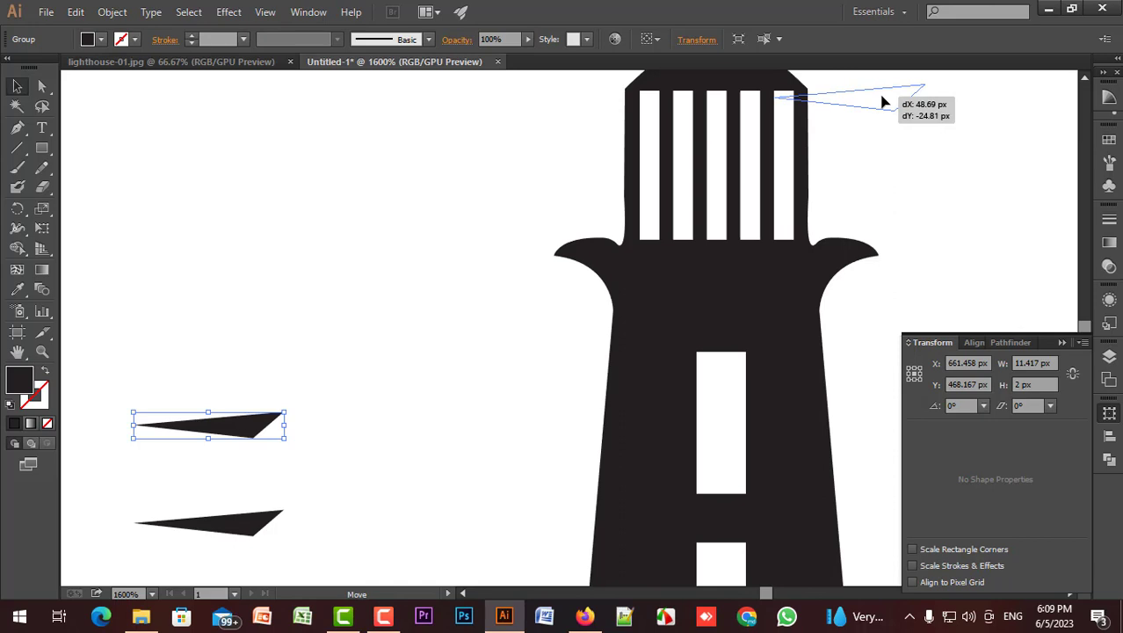
{"action": "left_click_drag", "start_coordinate": [884, 103], "coordinate": [883, 103]}
Step: Tilt the ray beside the lantern room upward and place a copy of it straight below, near the gallery
{"action": "scroll", "coordinate": [908, 165], "scroll_direction": "up", "scroll_amount": 2}
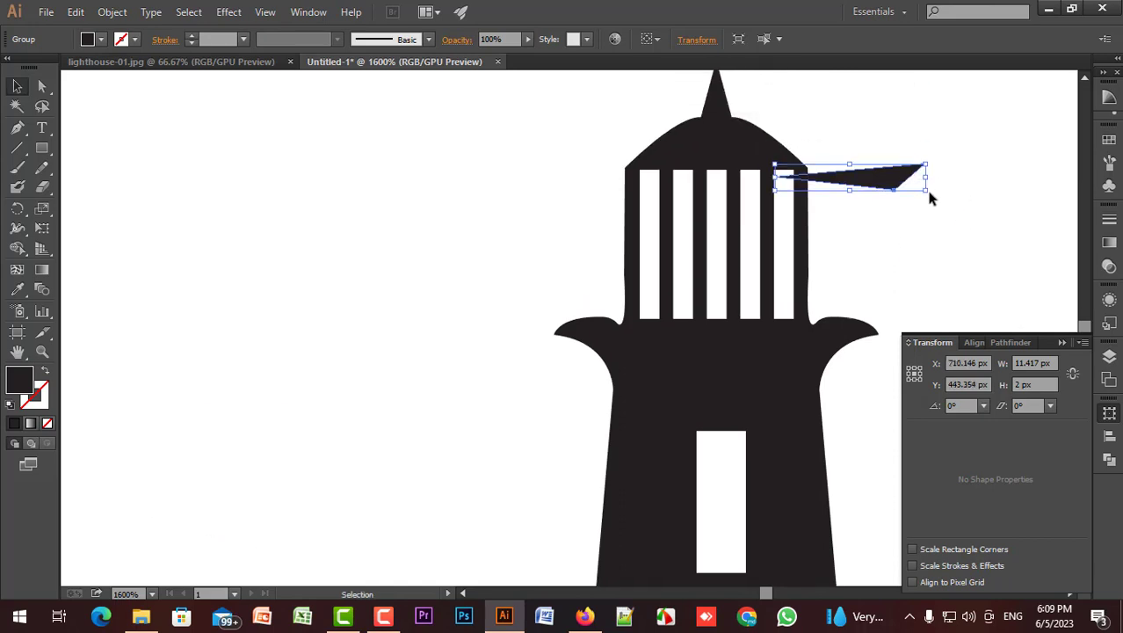
{"action": "left_click_drag", "start_coordinate": [933, 193], "coordinate": [892, 302]}
{"action": "left_click", "coordinate": [913, 204]}
{"action": "left_click", "coordinate": [891, 170]}
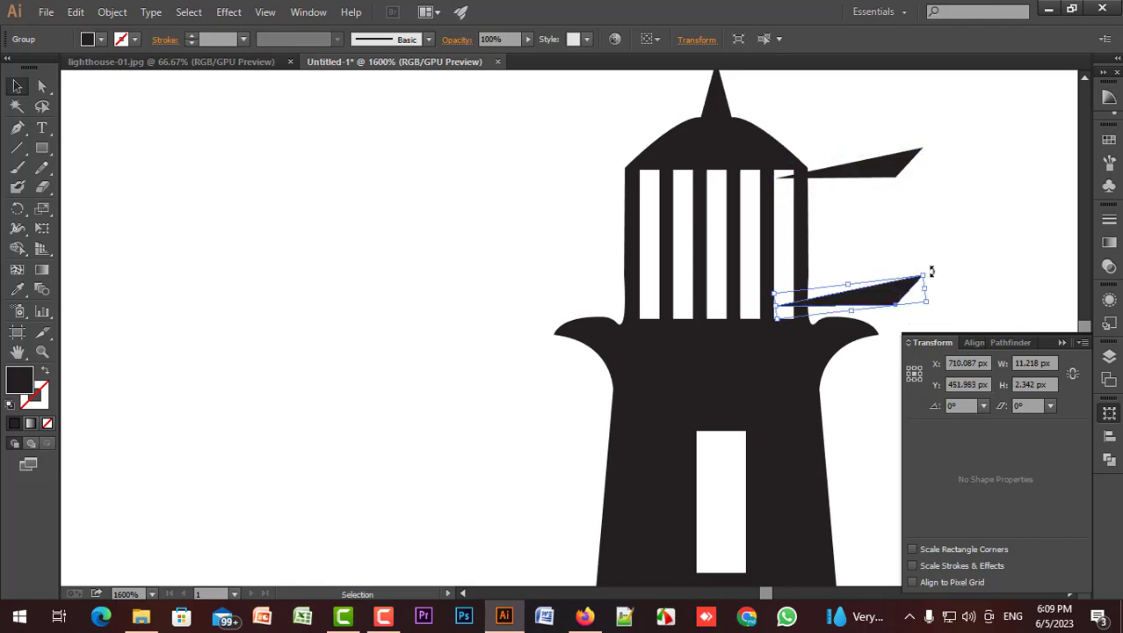
Step: Tilt the lower ray downward, add a nearly level ray between the two, and shift that middle ray slightly outward
{"action": "left_click_drag", "start_coordinate": [930, 268], "coordinate": [728, 230]}
{"action": "left_click", "coordinate": [945, 243]}
{"action": "scroll", "coordinate": [947, 242], "scroll_direction": "down", "scroll_amount": 2}
{"action": "scroll", "coordinate": [947, 242], "scroll_direction": "down", "scroll_amount": 2}
{"action": "scroll", "coordinate": [787, 242], "scroll_direction": "up", "scroll_amount": 4}
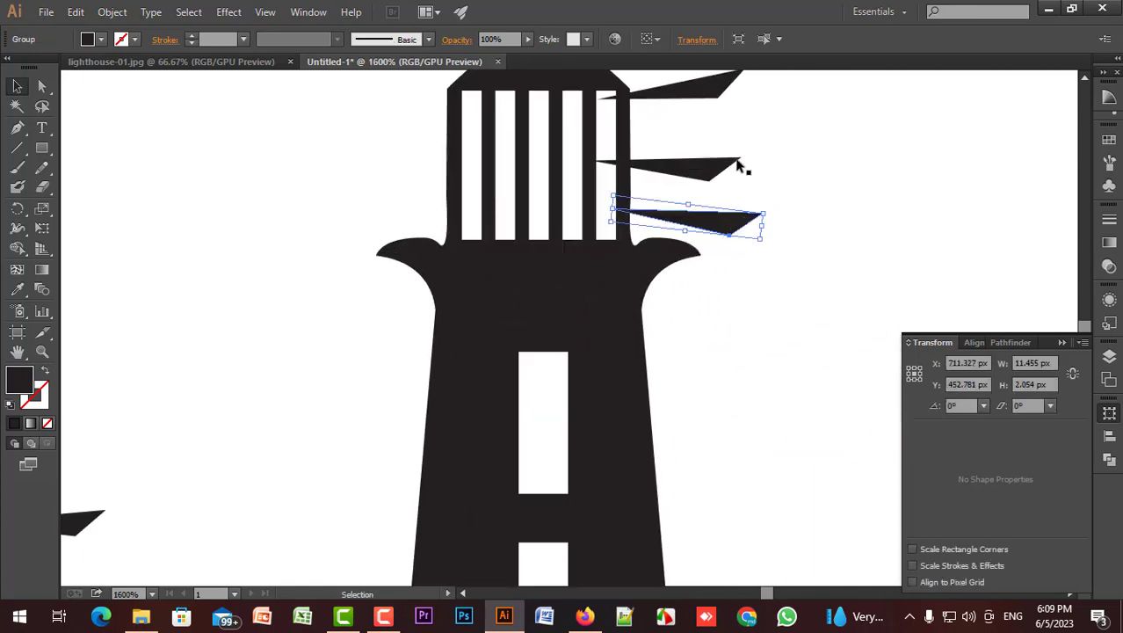
{"action": "left_click_drag", "start_coordinate": [713, 166], "coordinate": [743, 163]}
{"action": "left_click", "coordinate": [817, 170]}
Step: Copy the top ray slightly lower and farther outward, and delete the original top ray
{"action": "scroll", "coordinate": [816, 174], "scroll_direction": "down", "scroll_amount": 2}
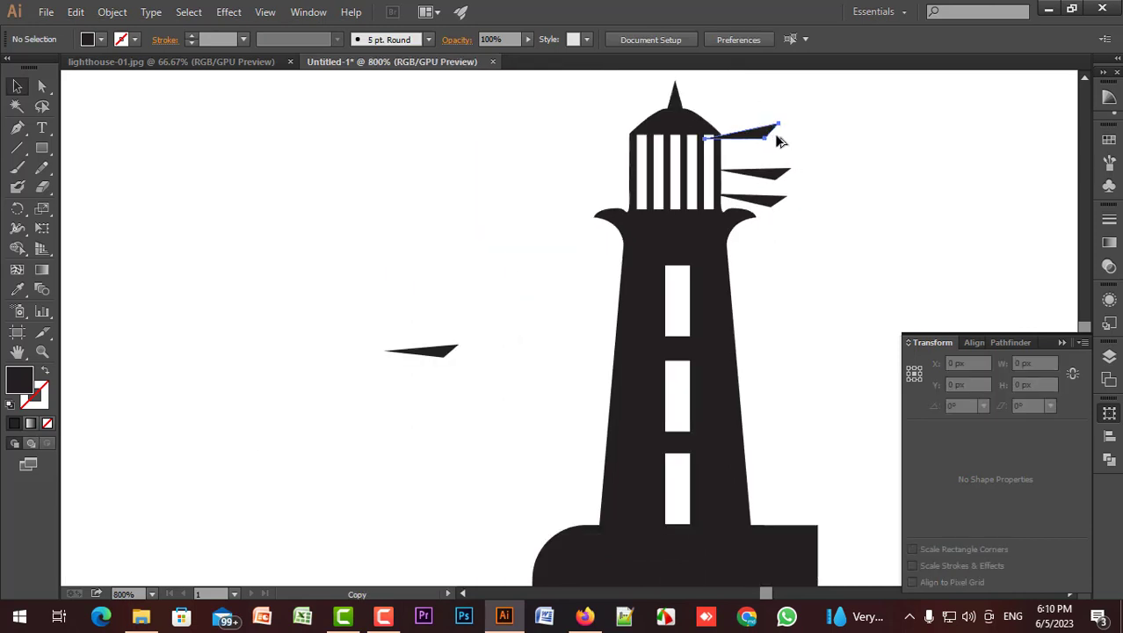
{"action": "left_click_drag", "start_coordinate": [776, 135], "coordinate": [779, 140]}
{"action": "left_click", "coordinate": [833, 145]}
{"action": "scroll", "coordinate": [810, 169], "scroll_direction": "up", "scroll_amount": 1}
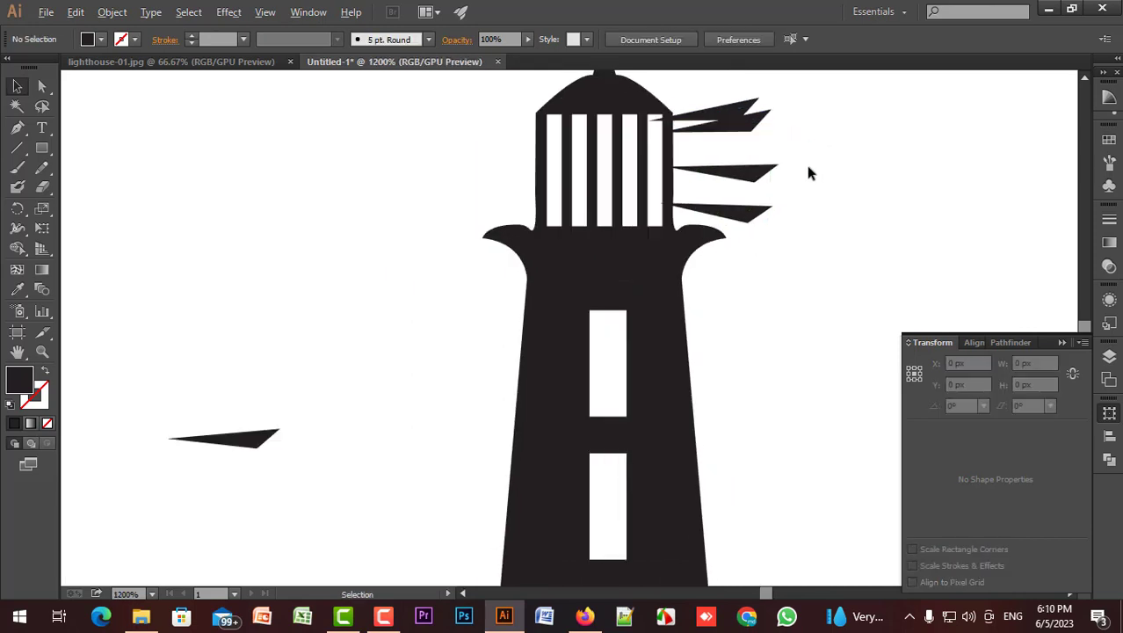
{"action": "left_click", "coordinate": [742, 106]}
{"action": "key", "text": "Delete"}
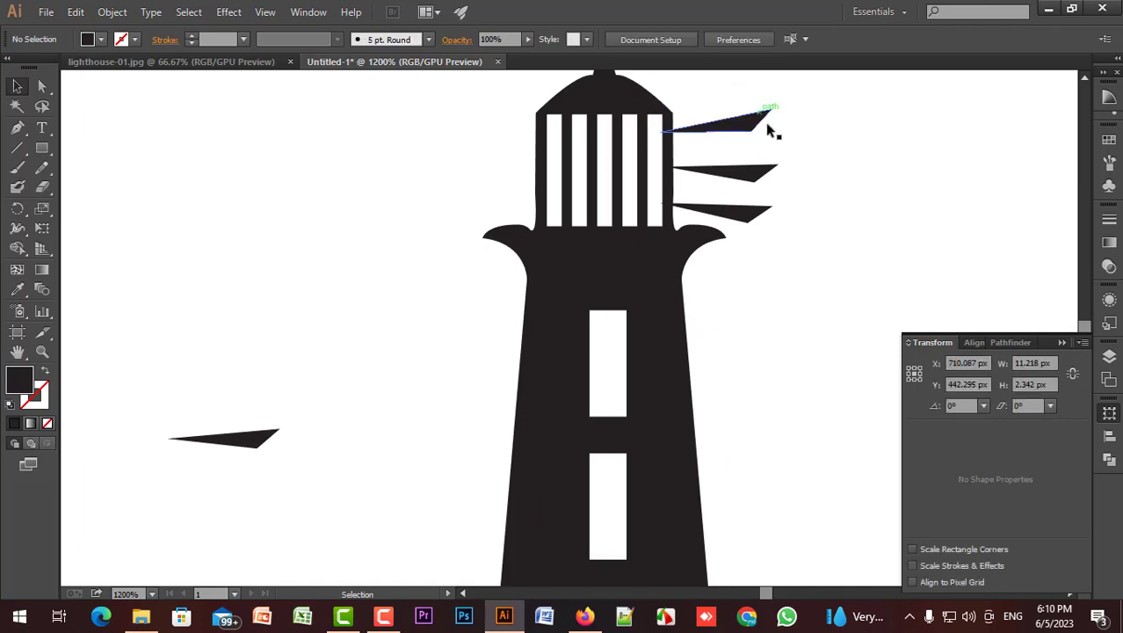
Step: Reflect a copy of the three rays across the vertical axis and place it on the lantern room's left side
{"action": "left_click_drag", "start_coordinate": [738, 80], "coordinate": [776, 222]}
{"action": "right_click", "coordinate": [743, 216]}
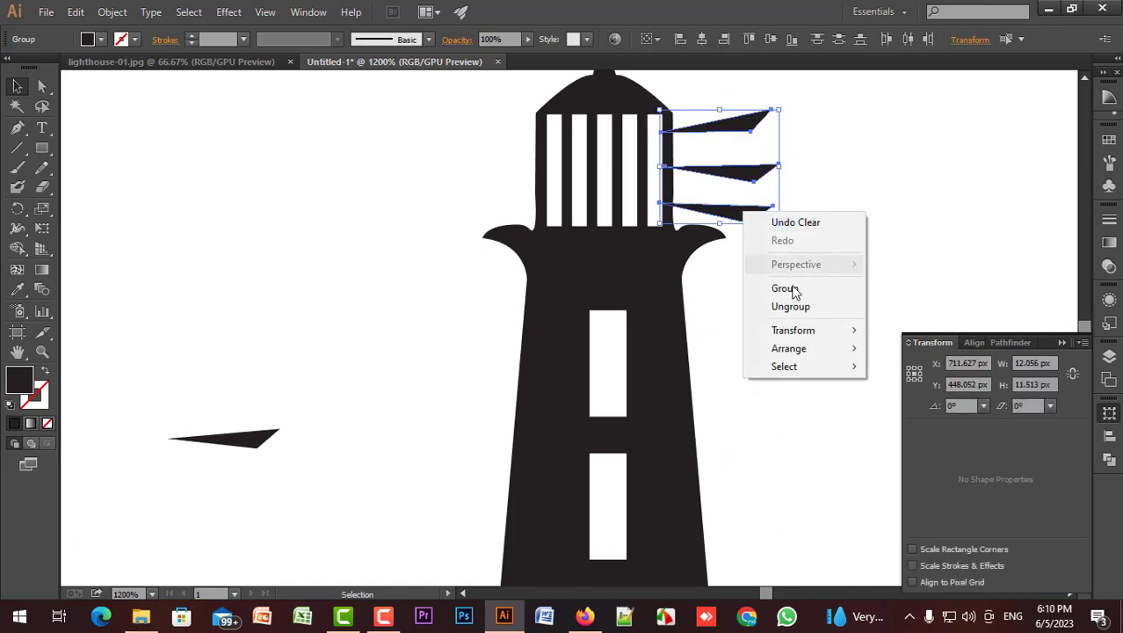
{"action": "mouse_move", "coordinate": [813, 331]}
{"action": "left_click", "coordinate": [908, 391]}
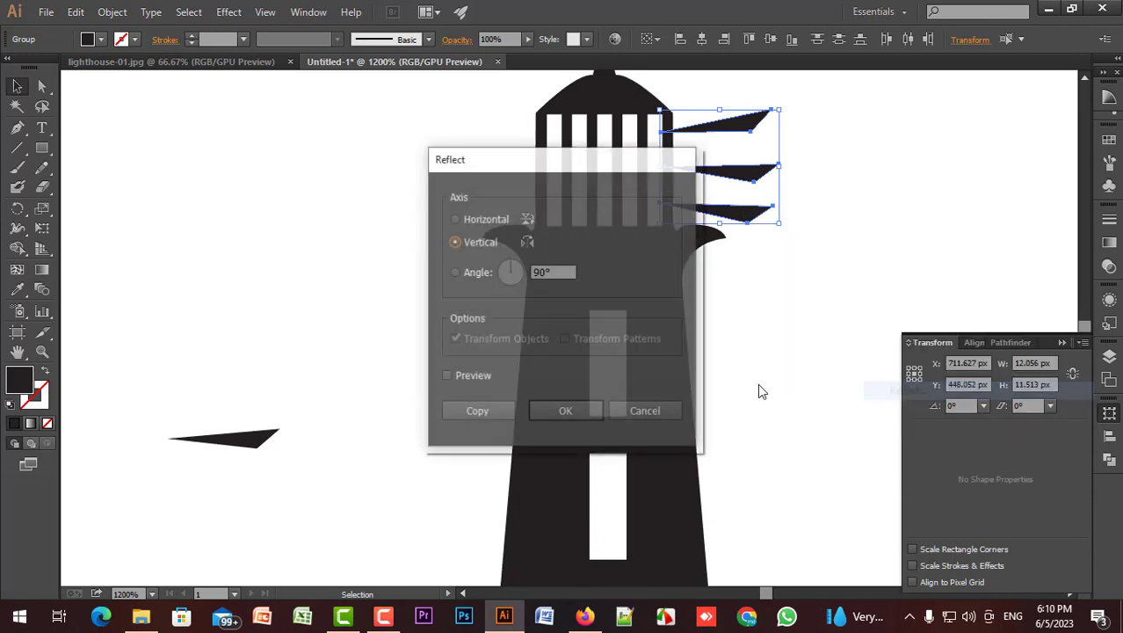
{"action": "left_click", "coordinate": [567, 410]}
{"action": "left_click_drag", "start_coordinate": [716, 174], "coordinate": [480, 184]}
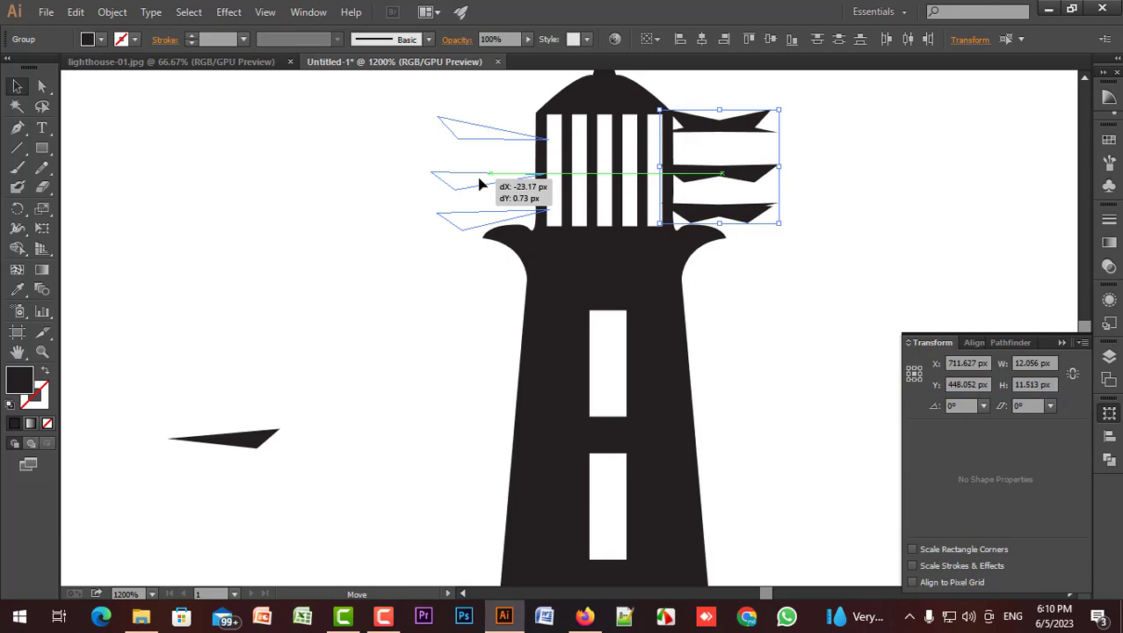
{"action": "left_click_drag", "start_coordinate": [480, 184], "coordinate": [481, 184]}
{"action": "left_click", "coordinate": [378, 195]}
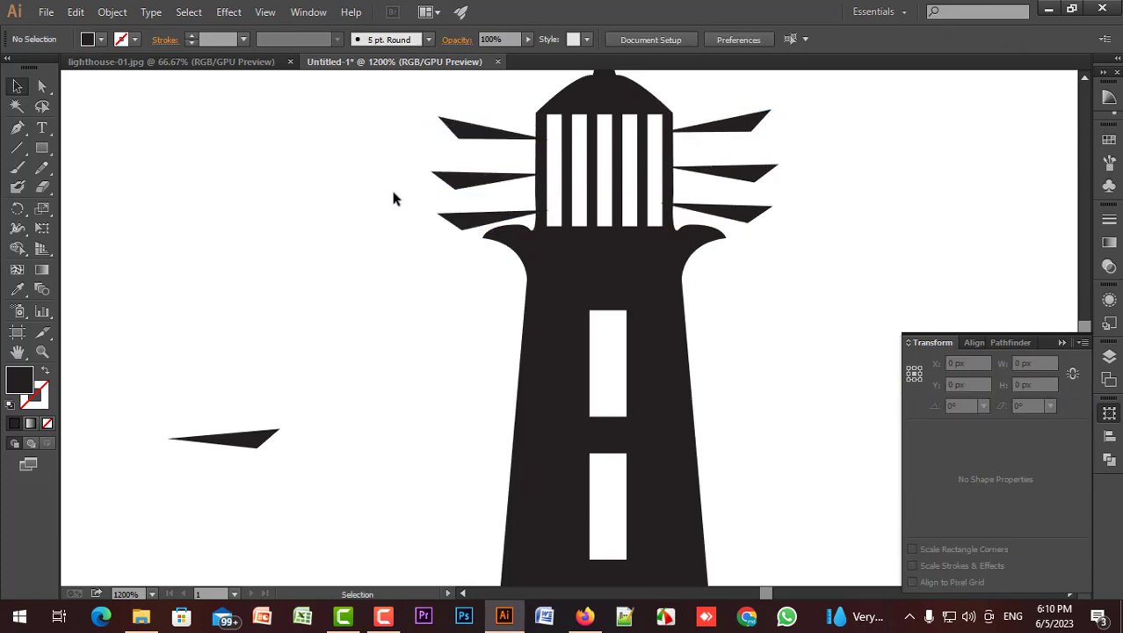
Step: Nudge the three left rays up about 0.7 px to level them with the right rays
{"action": "scroll", "coordinate": [851, 267], "scroll_direction": "up", "scroll_amount": 2}
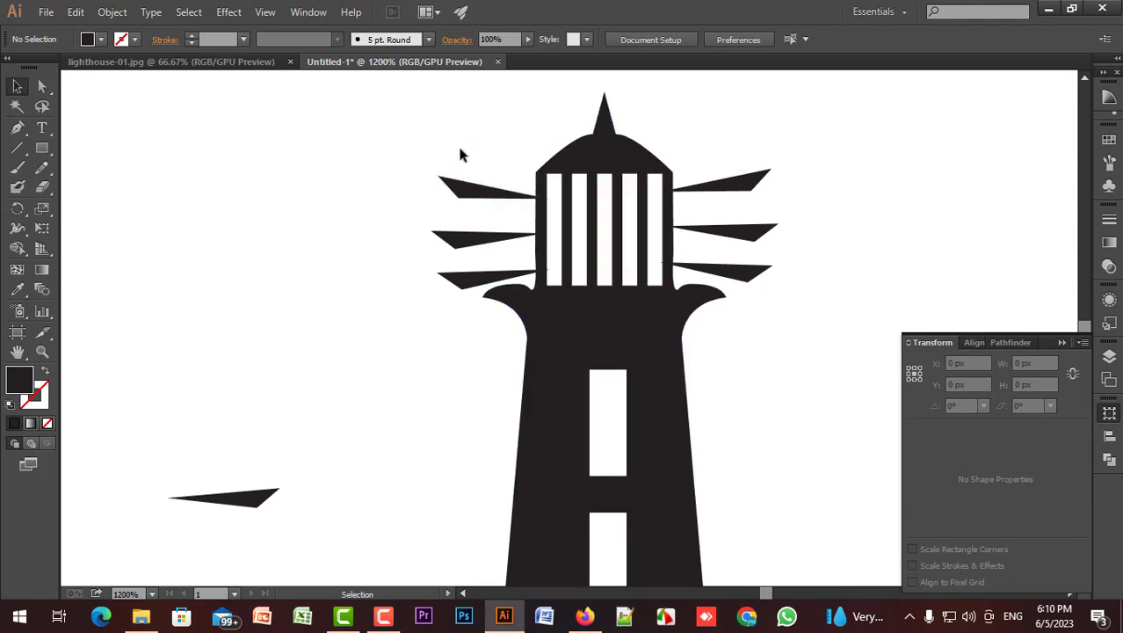
{"action": "left_click_drag", "start_coordinate": [457, 135], "coordinate": [472, 313]}
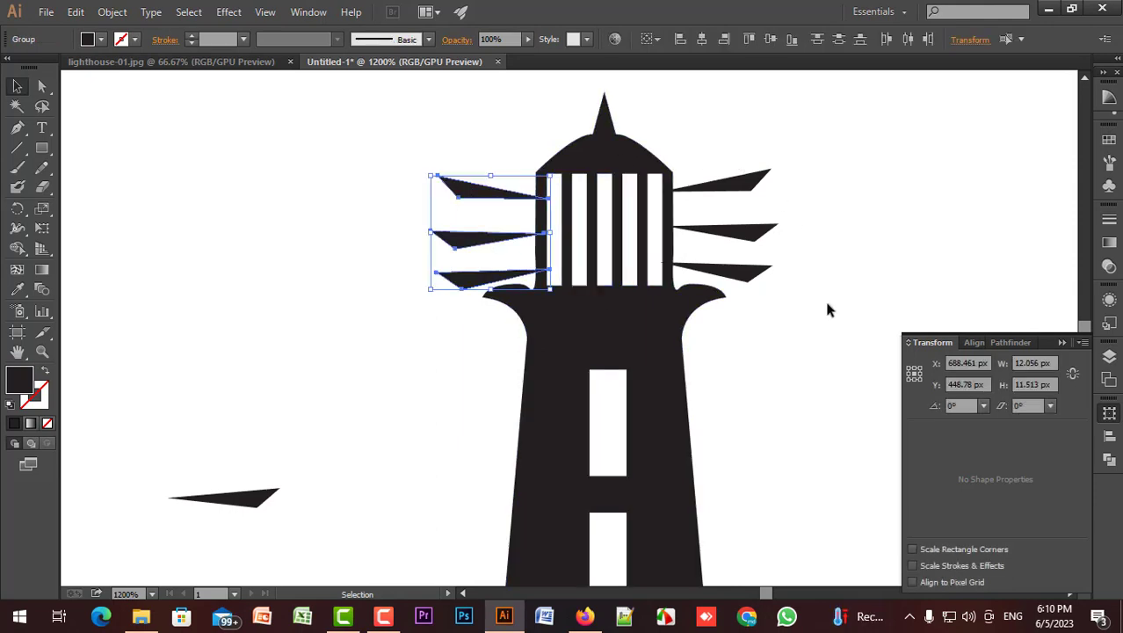
{"action": "key", "text": "Up"}
{"action": "key", "text": "Up"}
{"action": "key", "text": "Up"}
{"action": "key", "text": "Up"}
{"action": "key", "text": "Up"}
{"action": "key", "text": "Up"}
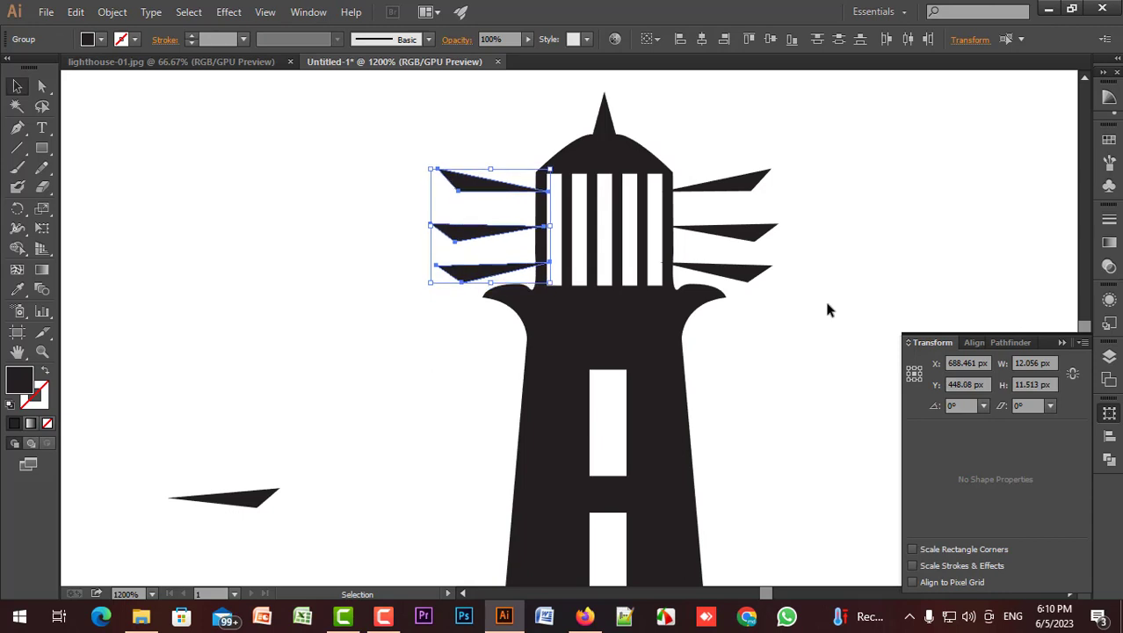
{"action": "left_click", "coordinate": [826, 310]}
Step: Fill all six light rays with orange C=0 M=50 Y=100 K=0 and send them behind the lighthouse
{"action": "left_click_drag", "start_coordinate": [742, 135], "coordinate": [792, 337]}
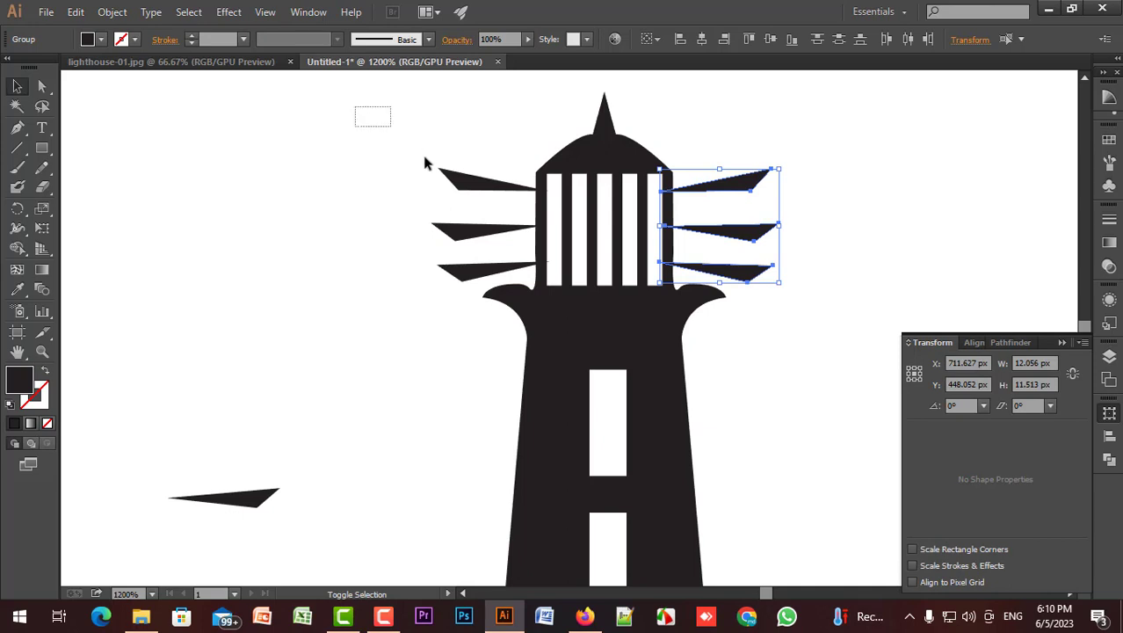
{"action": "left_click_drag", "start_coordinate": [425, 163], "coordinate": [468, 344]}
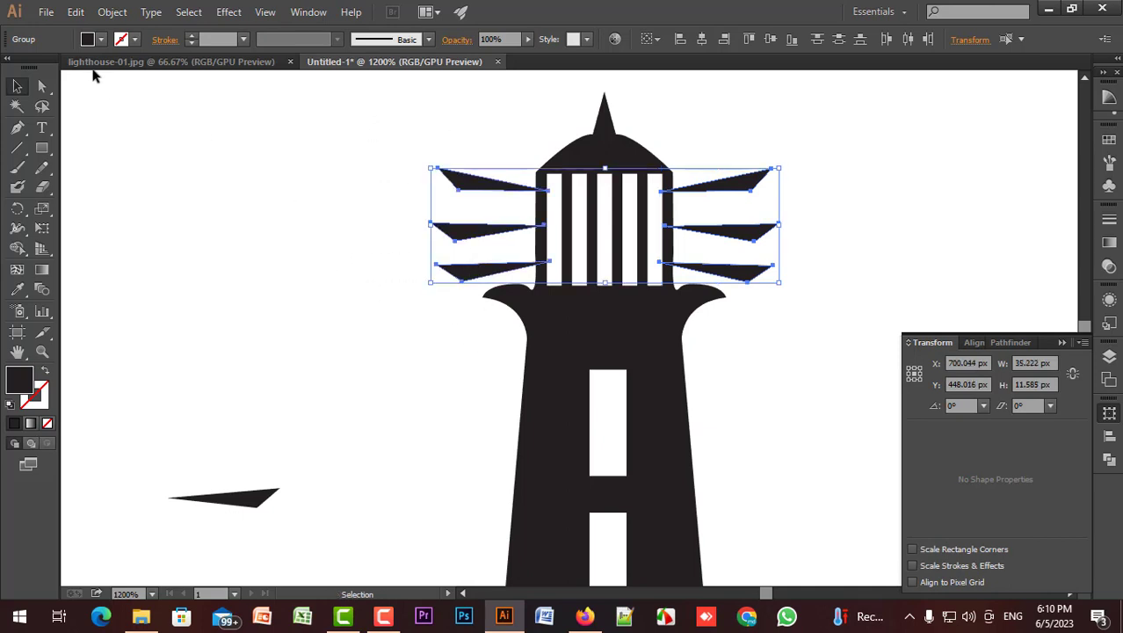
{"action": "left_click", "coordinate": [89, 38]}
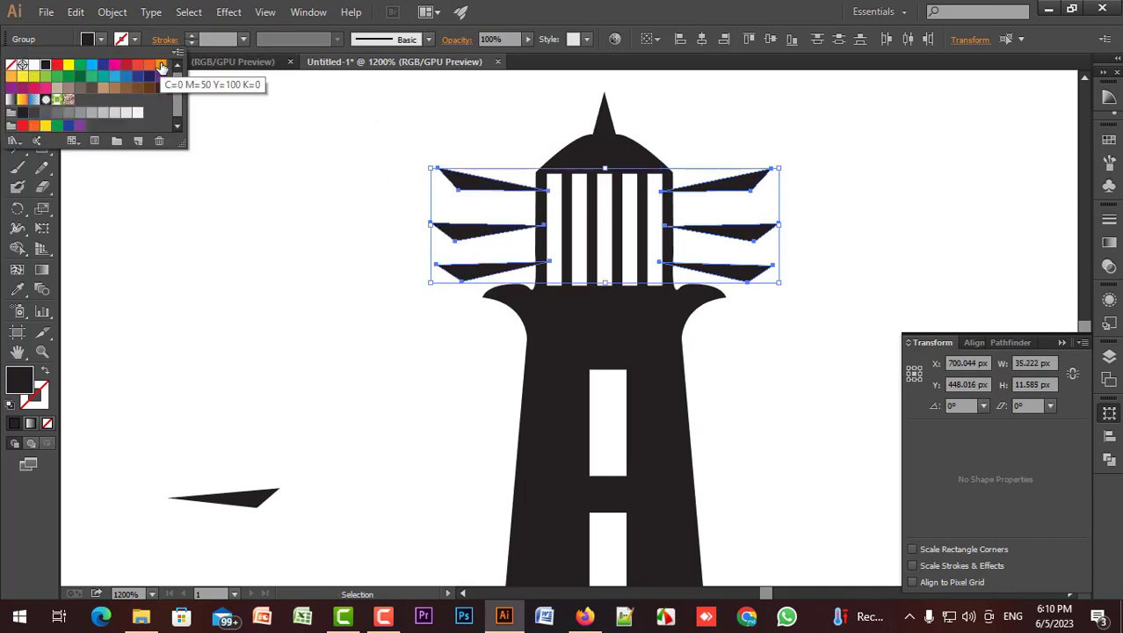
{"action": "left_click", "coordinate": [160, 66]}
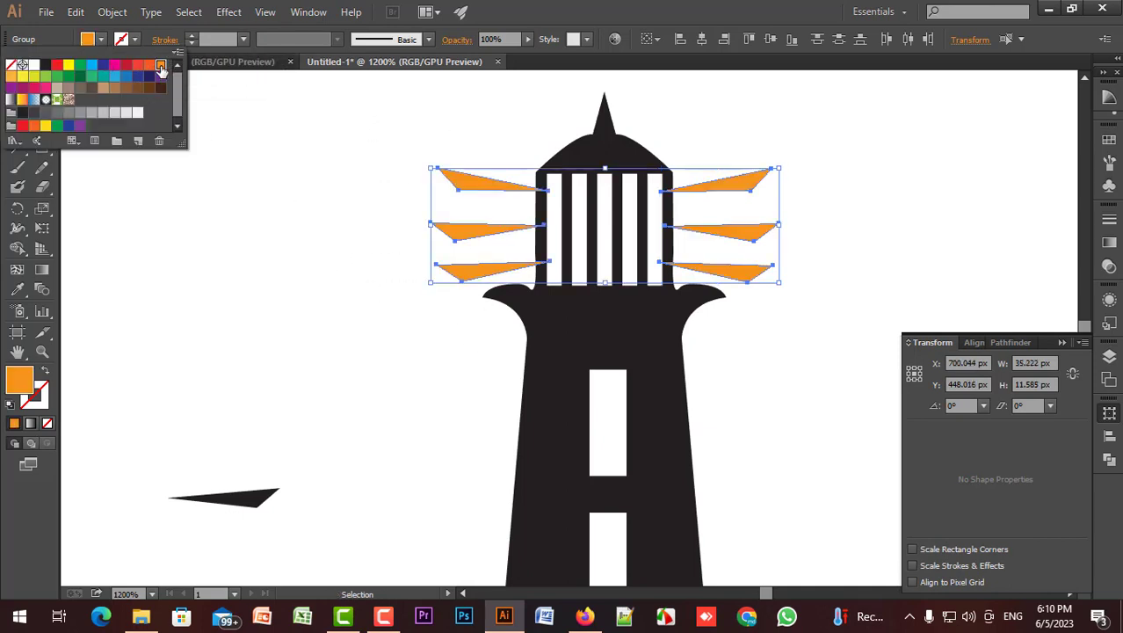
{"action": "right_click", "coordinate": [467, 227]}
{"action": "mouse_move", "coordinate": [546, 369]}
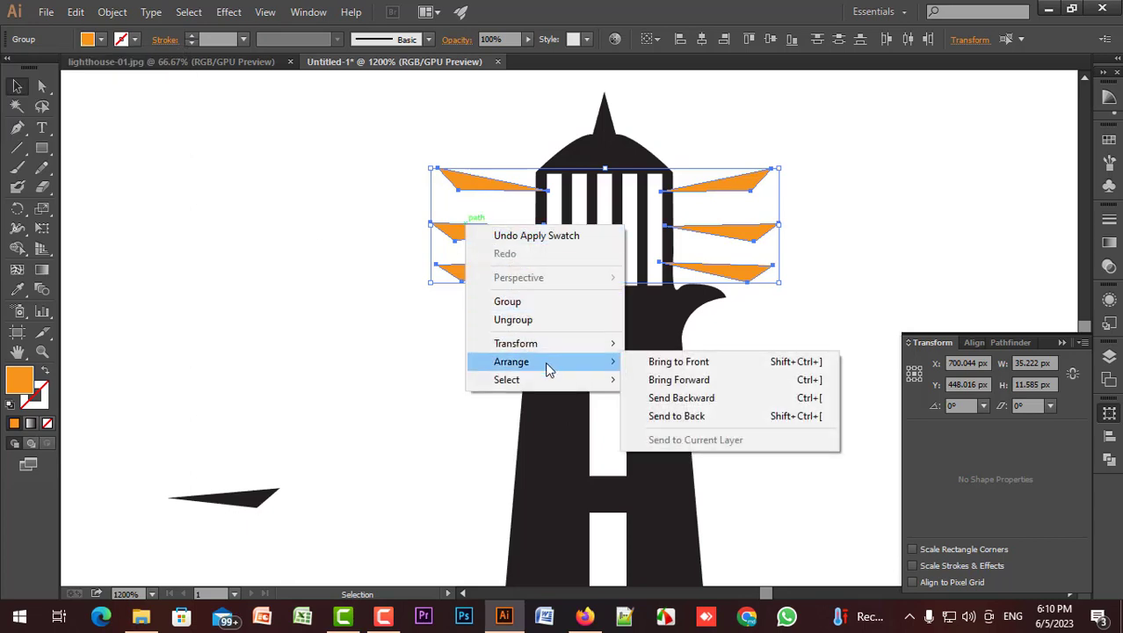
{"action": "left_click", "coordinate": [694, 417]}
{"action": "left_click", "coordinate": [441, 378]}
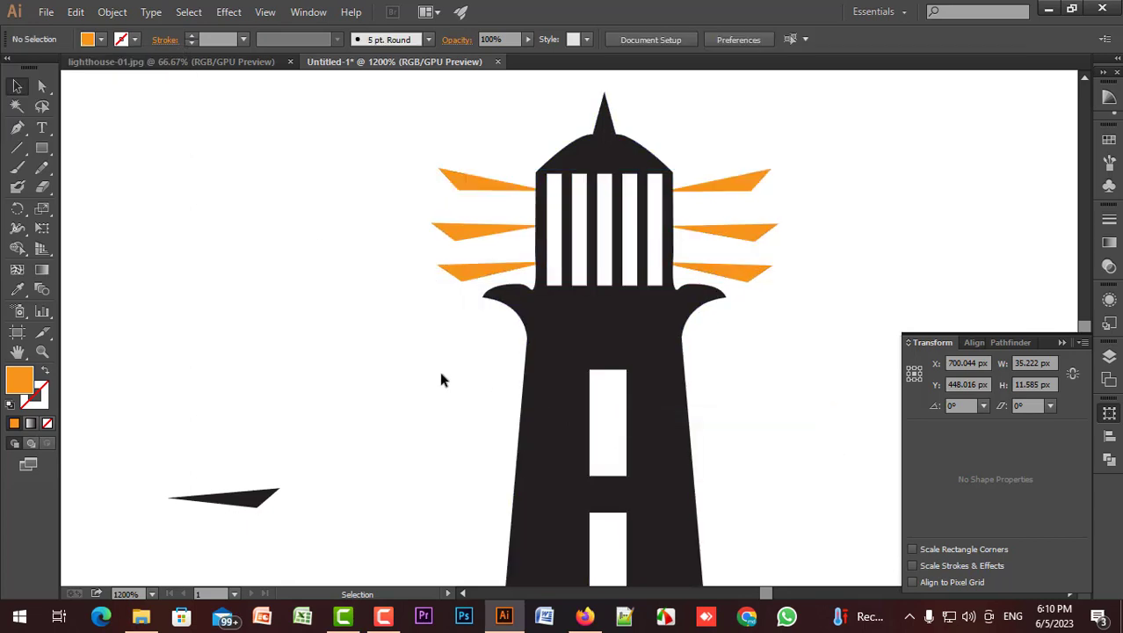
Step: Move the spare black ray up and farther left, away from the lighthouse
{"action": "scroll", "coordinate": [440, 373], "scroll_direction": "down", "scroll_amount": 5}
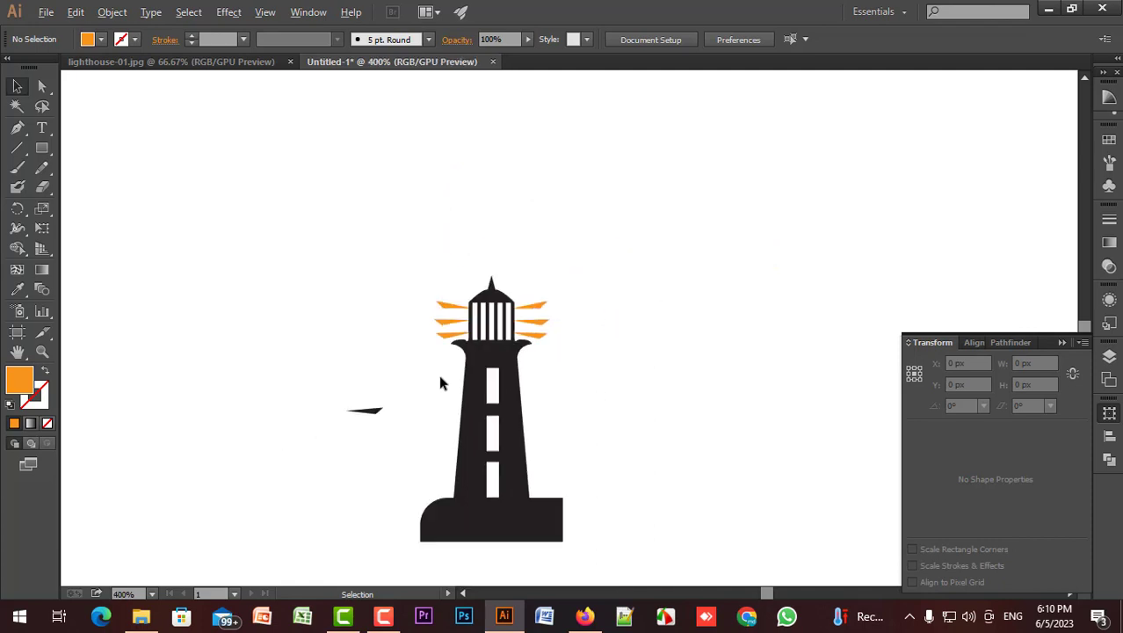
{"action": "scroll", "coordinate": [426, 378], "scroll_direction": "up", "scroll_amount": 4}
{"action": "scroll", "coordinate": [422, 378], "scroll_direction": "down", "scroll_amount": 1}
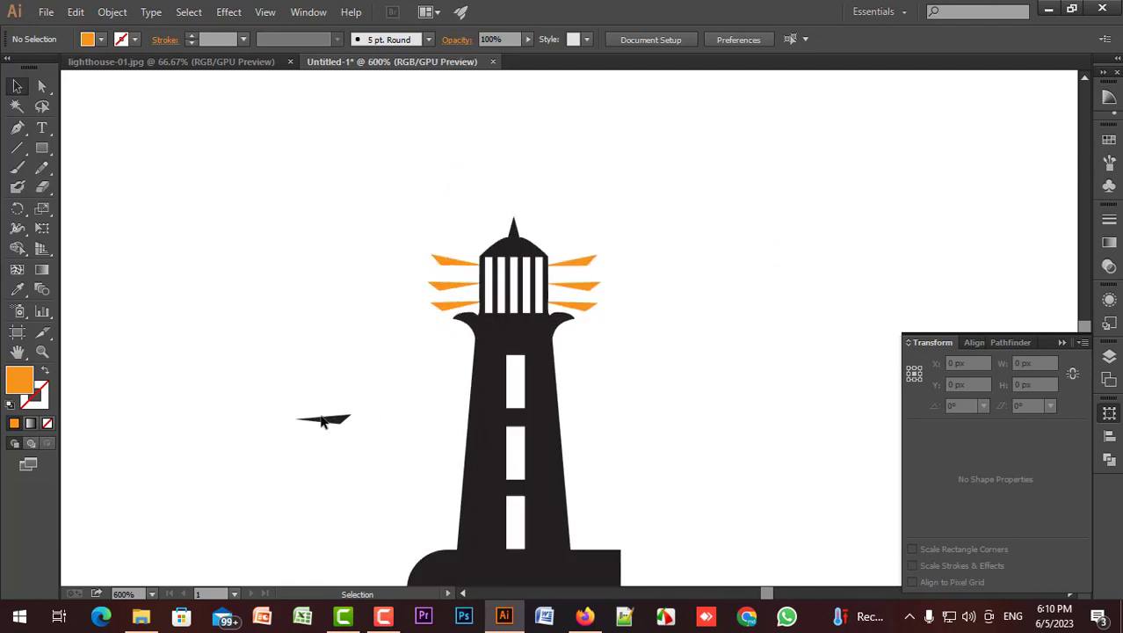
{"action": "scroll", "coordinate": [335, 425], "scroll_direction": "down", "scroll_amount": 1}
{"action": "scroll", "coordinate": [334, 425], "scroll_direction": "up", "scroll_amount": 1}
{"action": "scroll", "coordinate": [335, 429], "scroll_direction": "up", "scroll_amount": 1}
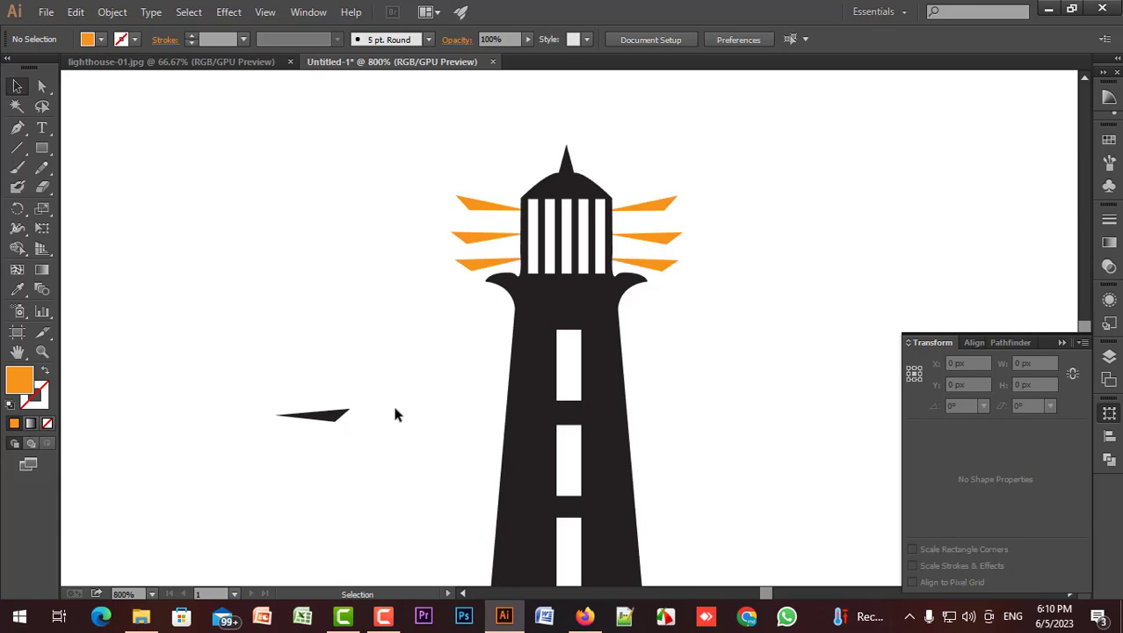
{"action": "scroll", "coordinate": [392, 402], "scroll_direction": "down", "scroll_amount": 2}
{"action": "left_click_drag", "start_coordinate": [318, 299], "coordinate": [149, 185]}
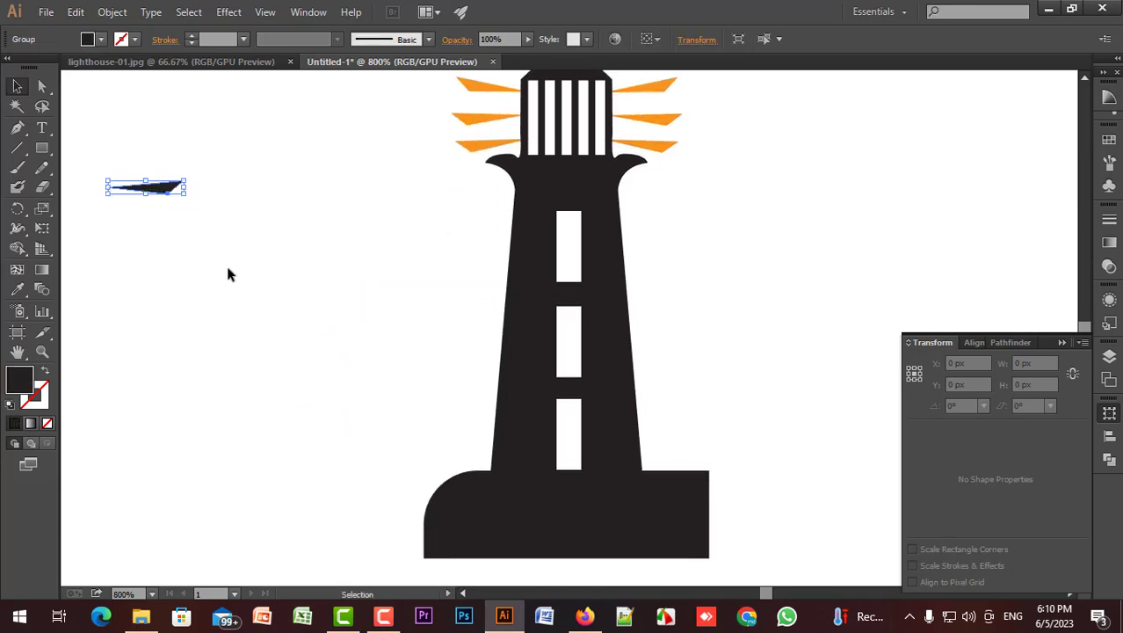
{"action": "left_click", "coordinate": [256, 281]}
Step: Draw a 49 px circle overlapping the left half of the lighthouse tower
{"action": "scroll", "coordinate": [301, 304], "scroll_direction": "down", "scroll_amount": 1}
{"action": "key", "text": "space"}
{"action": "left_click_drag", "start_coordinate": [312, 350], "coordinate": [331, 341]}
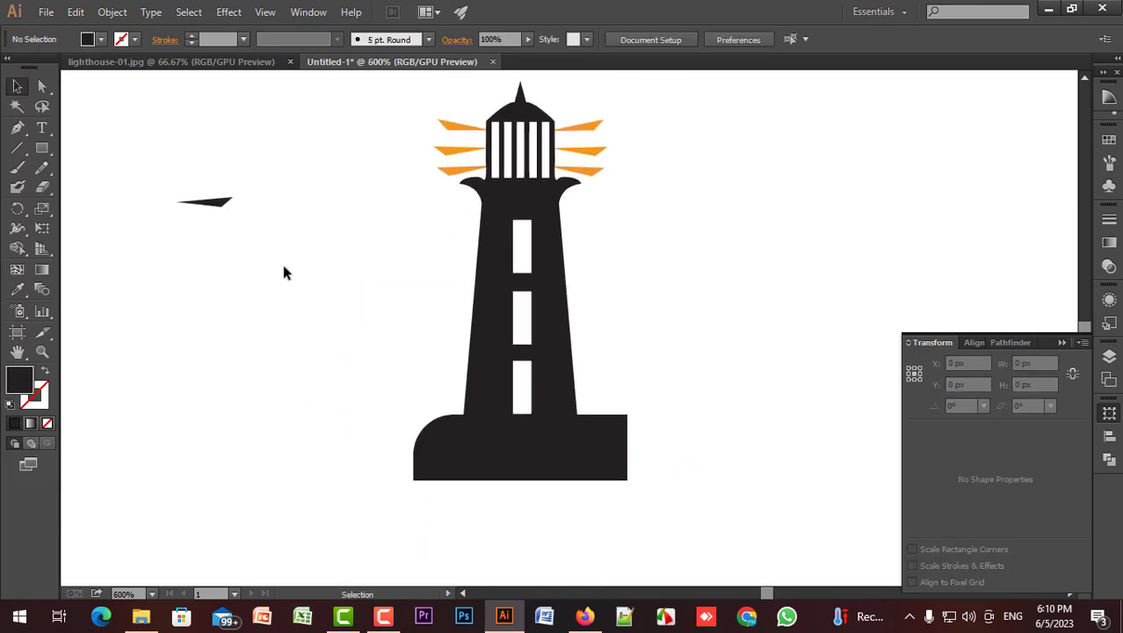
{"action": "left_click_drag", "start_coordinate": [48, 158], "coordinate": [119, 191]}
{"action": "left_click_drag", "start_coordinate": [425, 319], "coordinate": [490, 441]}
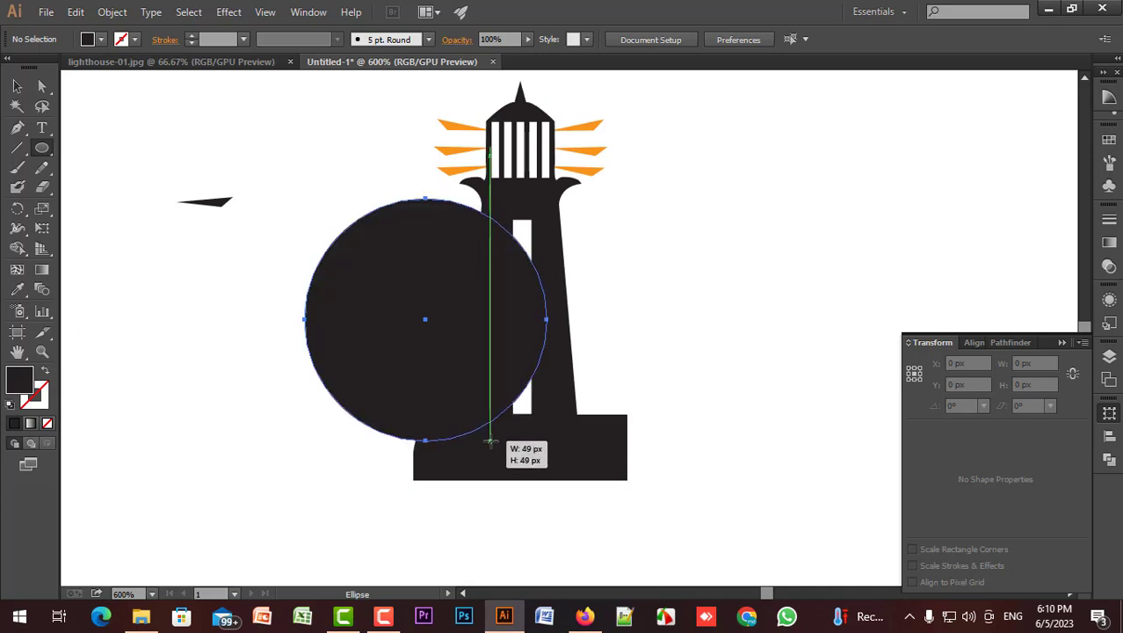
Step: Swap the circle's fill and stroke to show only its outline, and shift it down and right behind the tower's lower half
{"action": "left_click", "coordinate": [48, 374]}
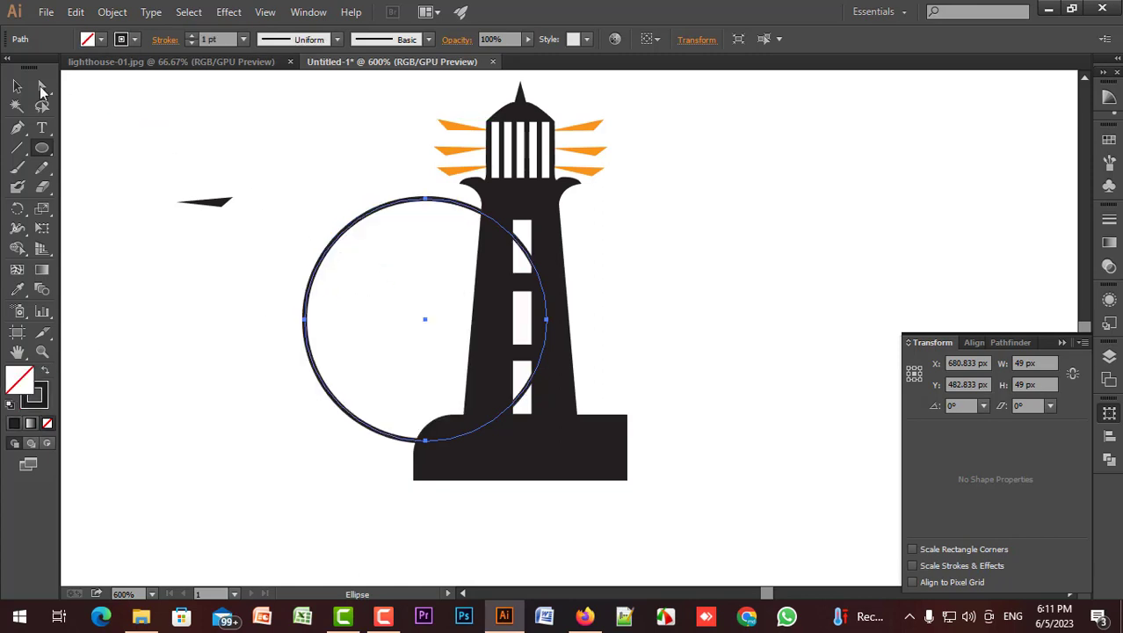
{"action": "left_click", "coordinate": [17, 85]}
{"action": "left_click_drag", "start_coordinate": [369, 233], "coordinate": [403, 260]}
{"action": "left_click", "coordinate": [272, 300]}
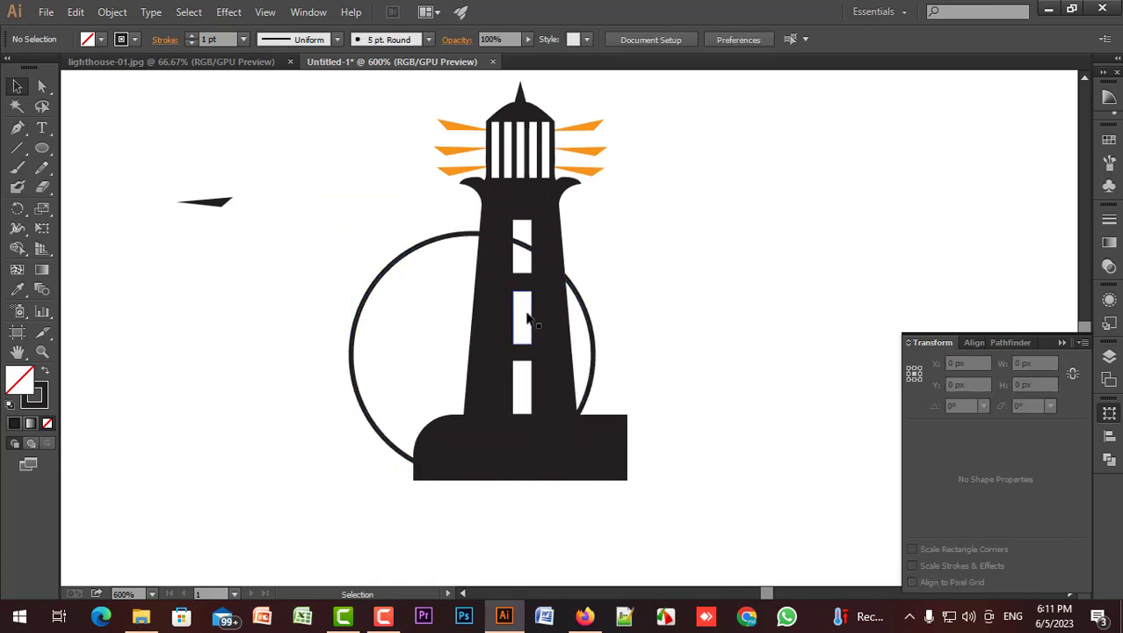
Step: Swap the circle back to a solid fill without stroke and send it behind the lighthouse
{"action": "left_click", "coordinate": [368, 293]}
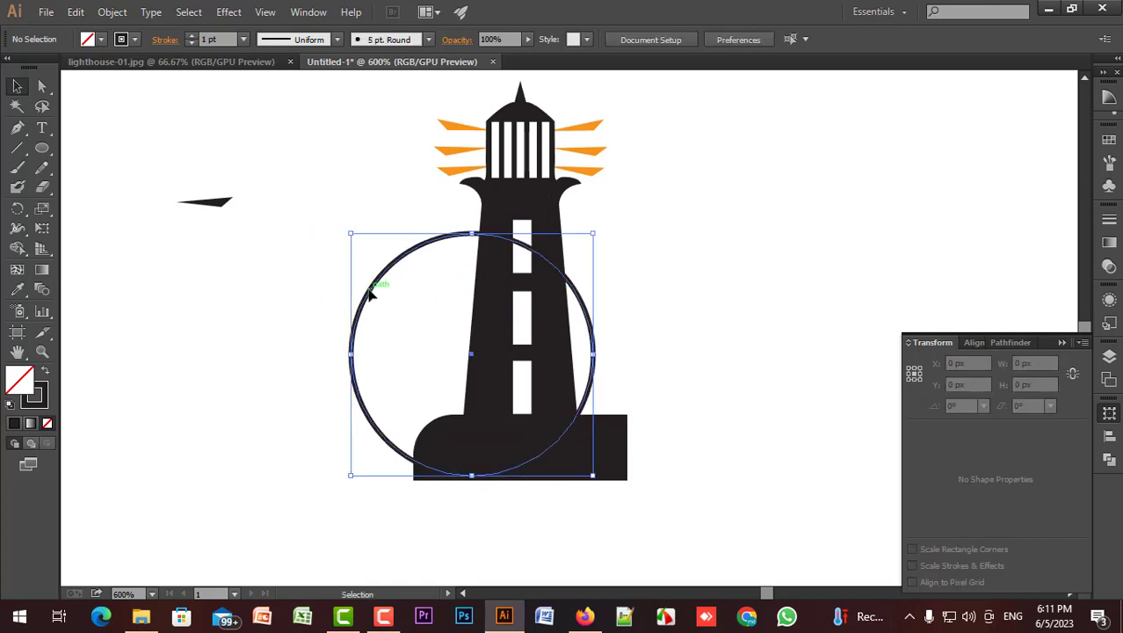
{"action": "left_click", "coordinate": [47, 373]}
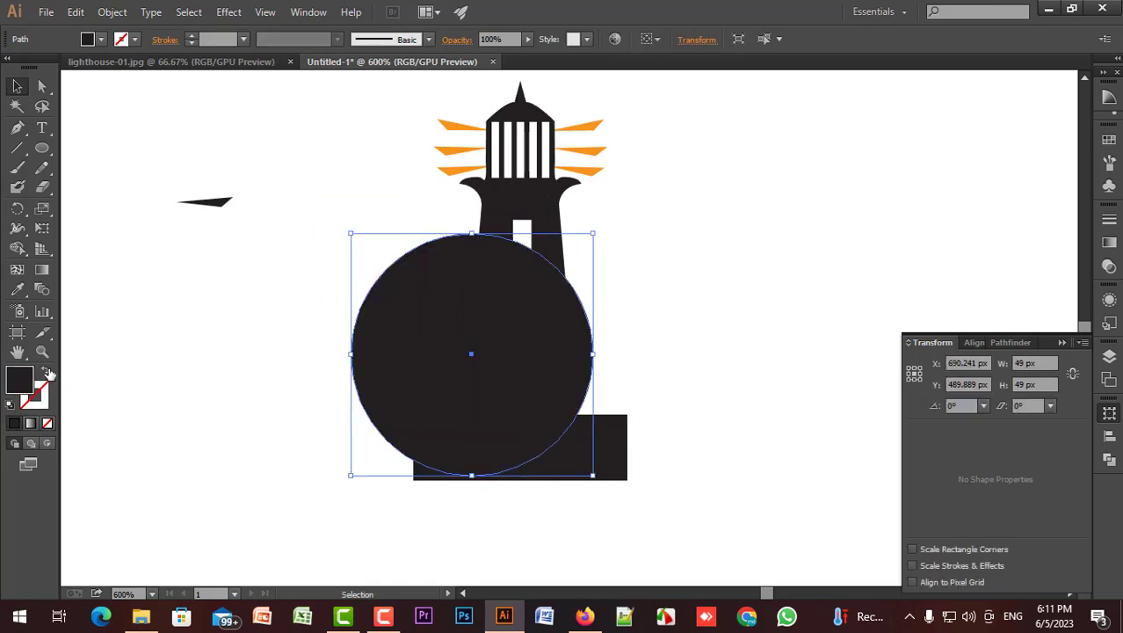
{"action": "left_click", "coordinate": [322, 321]}
{"action": "right_click", "coordinate": [363, 320]}
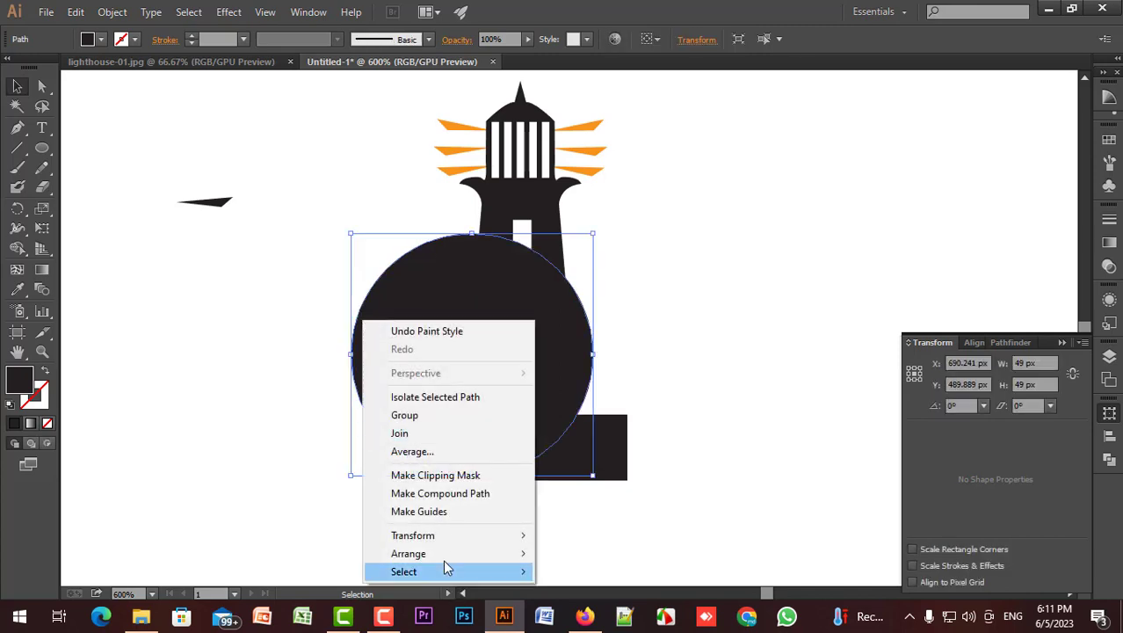
{"action": "mouse_move", "coordinate": [446, 554]}
{"action": "left_click", "coordinate": [575, 531]}
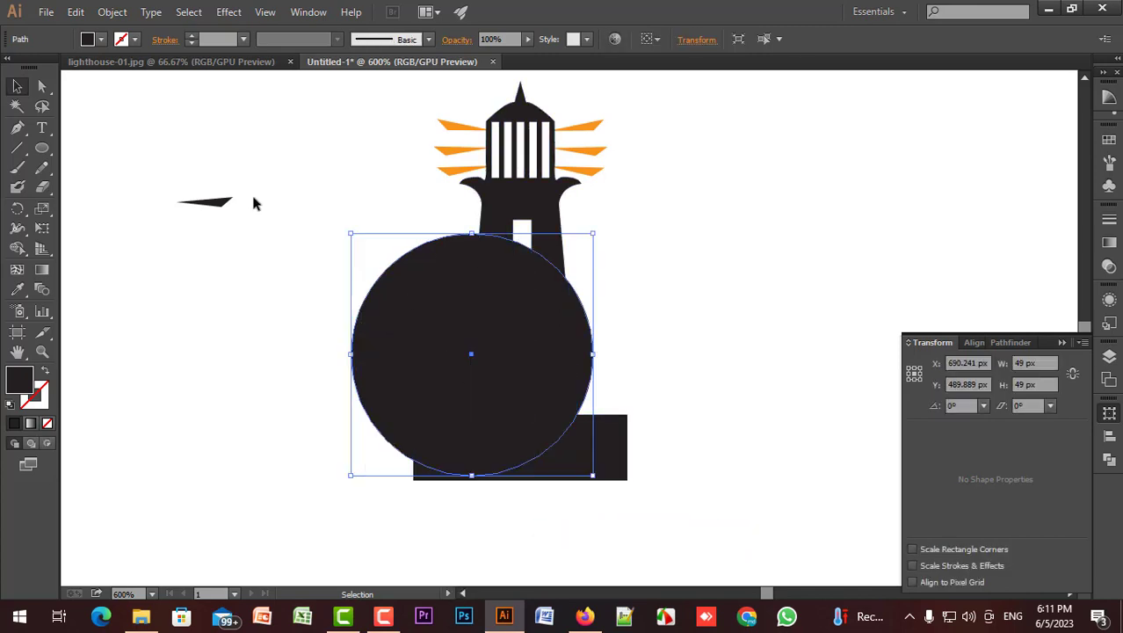
Step: Fill the circle with the yellow-to-red gradient swatch, running diagonally from yellow at its lower right to red at its upper left
{"action": "left_click", "coordinate": [87, 39]}
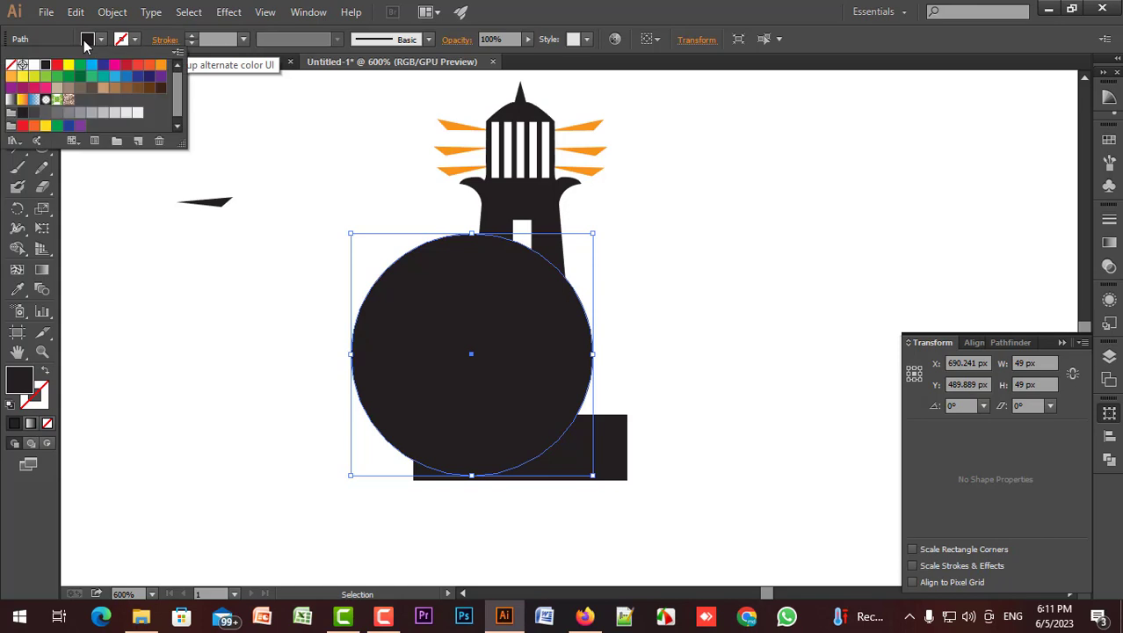
{"action": "left_click", "coordinate": [22, 102]}
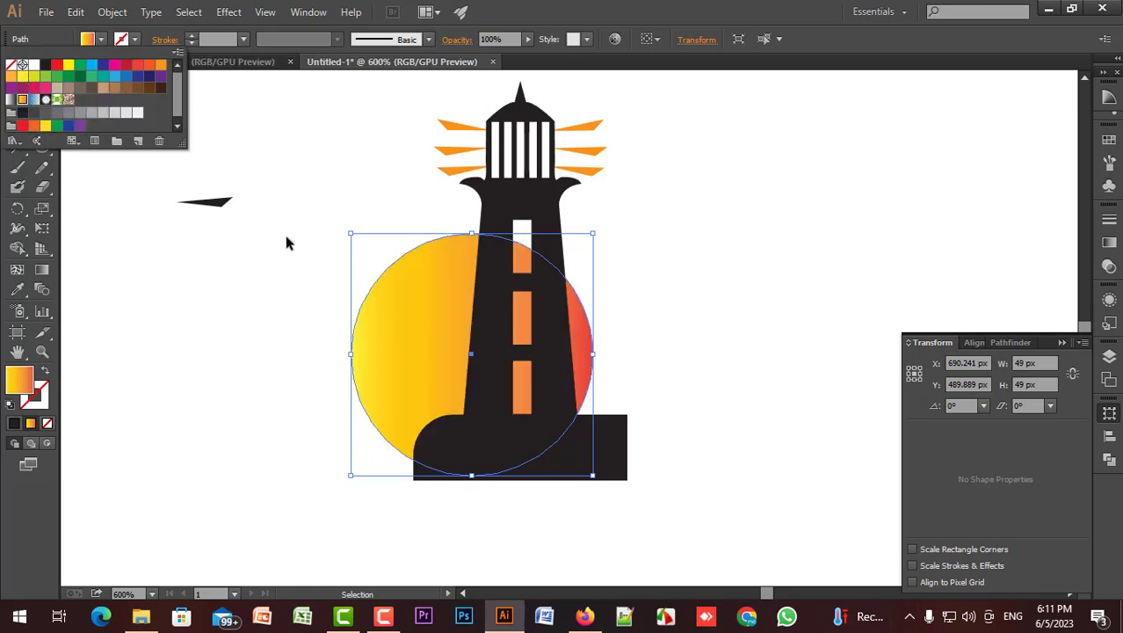
{"action": "key", "text": "g"}
{"action": "left_click_drag", "start_coordinate": [560, 483], "coordinate": [378, 207]}
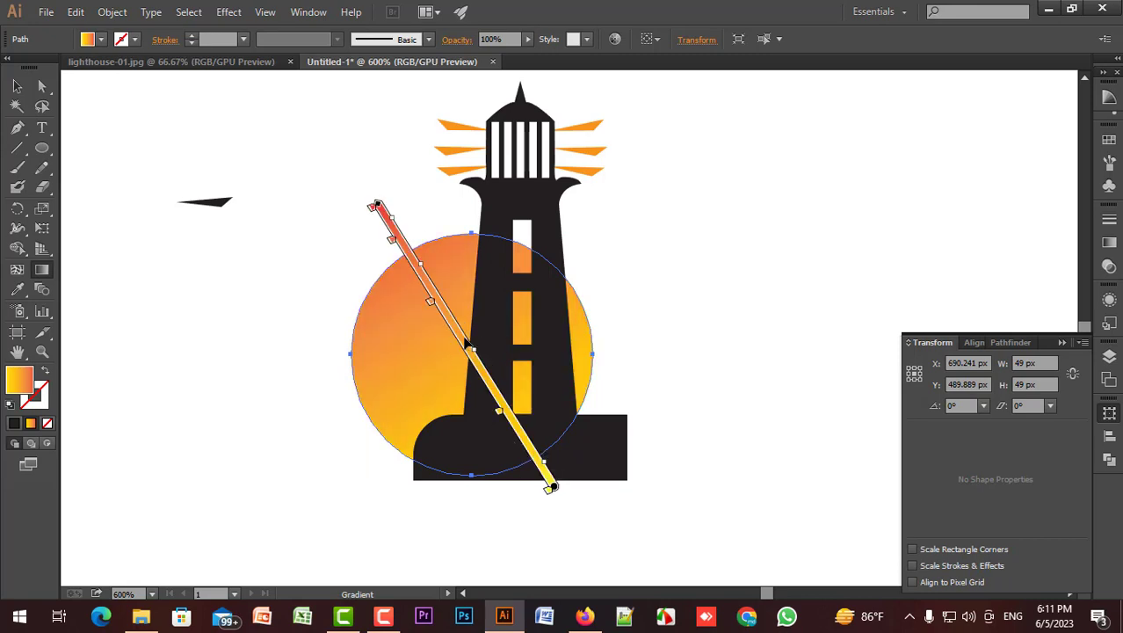
{"action": "left_click_drag", "start_coordinate": [476, 339], "coordinate": [493, 374]}
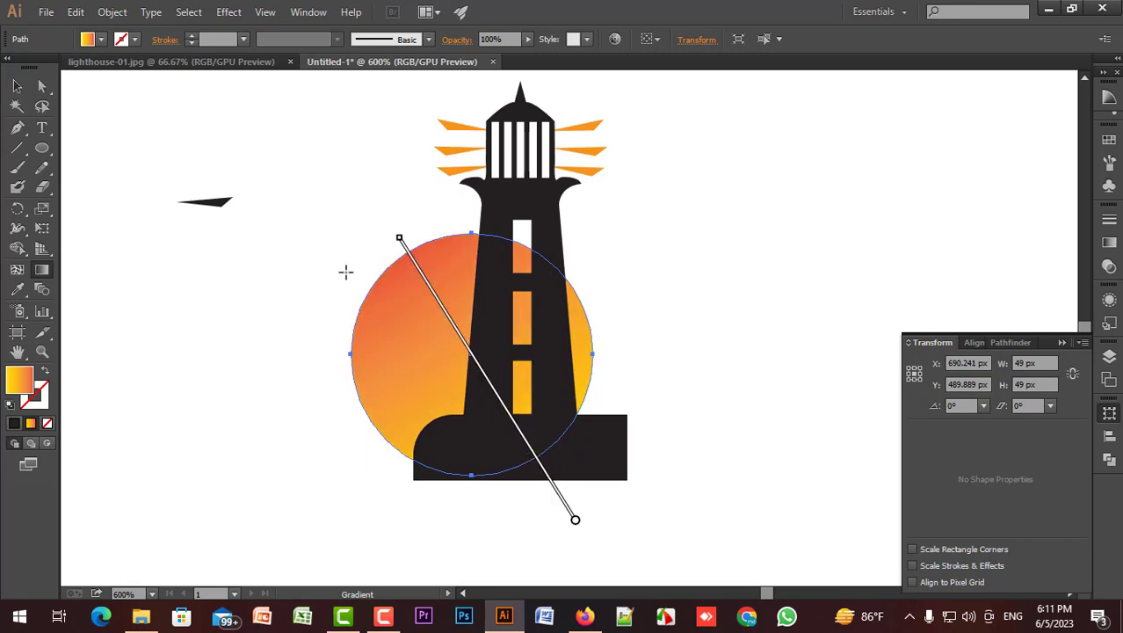
{"action": "key", "text": "v"}
{"action": "left_click", "coordinate": [268, 269]}
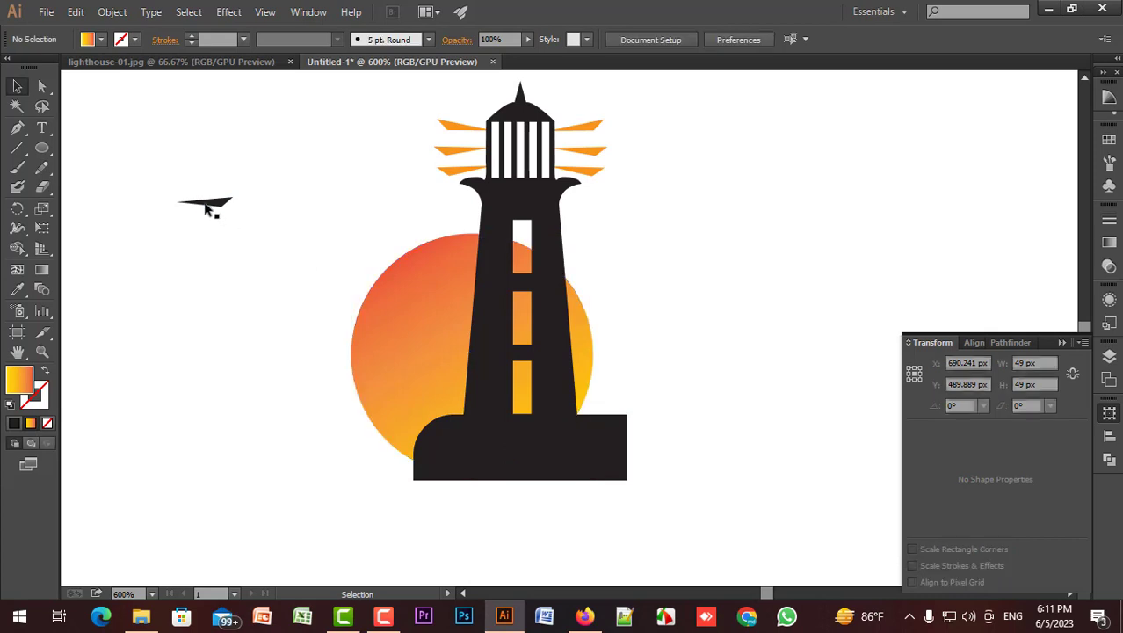
Step: Move the spare black ray across the circle's right edge at the middle window, and copy it down beside the lowest window
{"action": "left_click", "coordinate": [215, 204]}
{"action": "left_click_drag", "start_coordinate": [215, 204], "coordinate": [248, 209]}
{"action": "left_click_drag", "start_coordinate": [379, 255], "coordinate": [582, 320]}
{"action": "left_click", "coordinate": [647, 359]}
{"action": "left_click", "coordinate": [619, 337]}
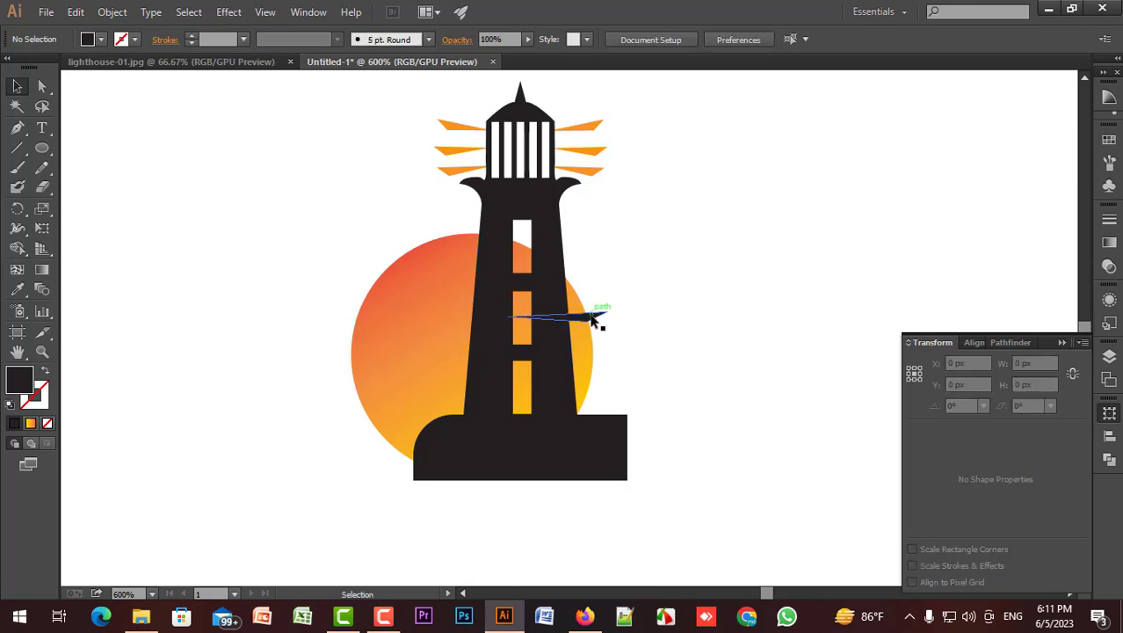
{"action": "left_click_drag", "start_coordinate": [593, 320], "coordinate": [603, 378], "text": "alt"}
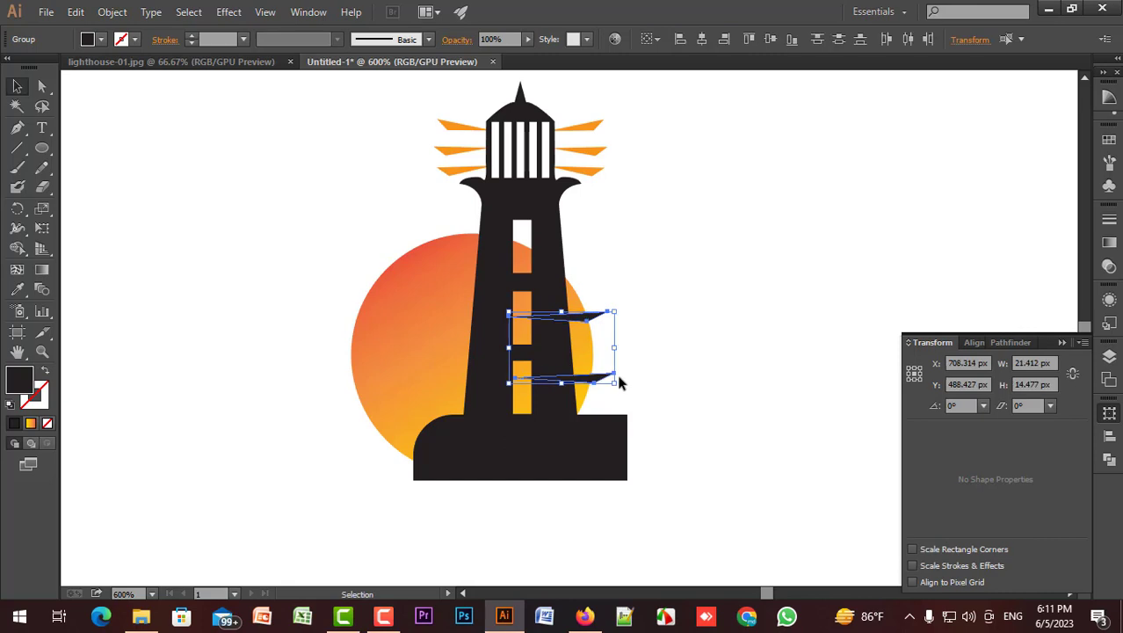
Step: Reflect a copy of the two black slivers and place it across the circle's left edge
{"action": "right_click", "coordinate": [603, 376]}
{"action": "mouse_move", "coordinate": [670, 494]}
{"action": "left_click", "coordinate": [802, 408]}
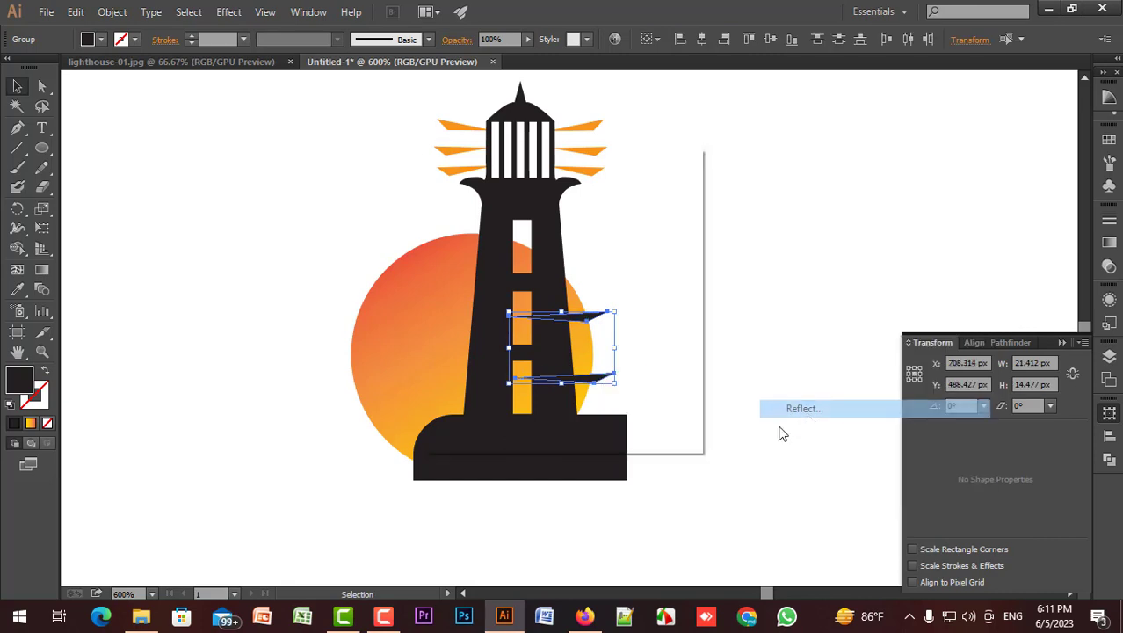
{"action": "left_click", "coordinate": [558, 407]}
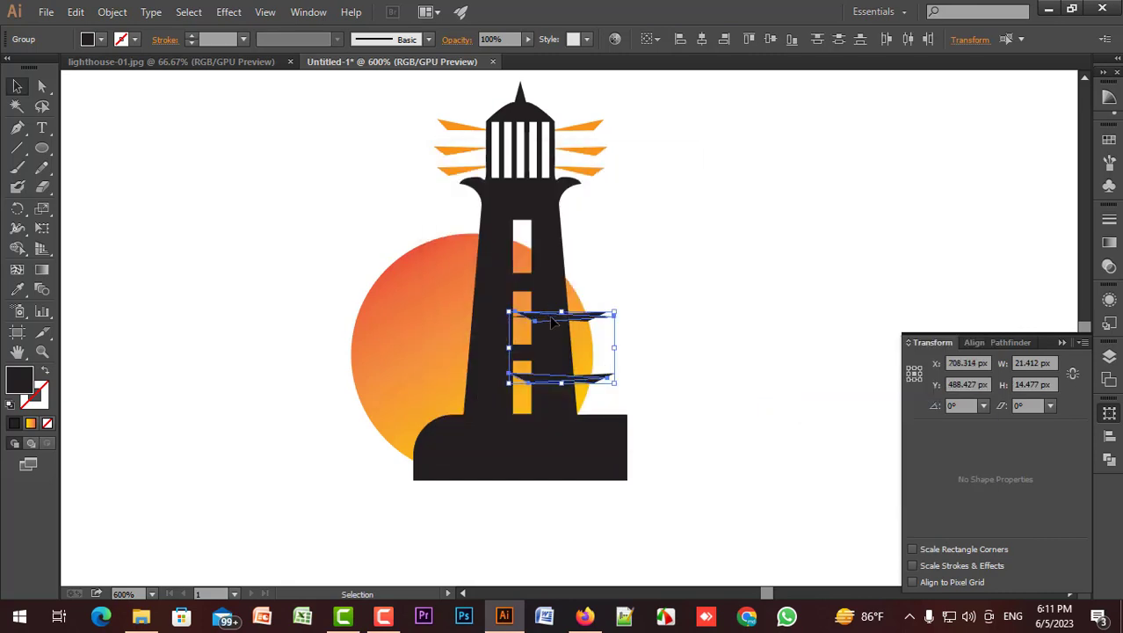
{"action": "left_click_drag", "start_coordinate": [552, 321], "coordinate": [368, 325]}
{"action": "left_click", "coordinate": [319, 434]}
Step: Spread the slivers along the circle's left edge by lowering both and adding a copy of the upper one near the circle's top
{"action": "mouse_move", "coordinate": [350, 382]}
{"action": "left_mouse_down"}
{"action": "mouse_move", "coordinate": [371, 410]}
{"action": "mouse_move", "coordinate": [364, 400]}
{"action": "left_mouse_up"}
{"action": "left_click", "coordinate": [354, 450]}
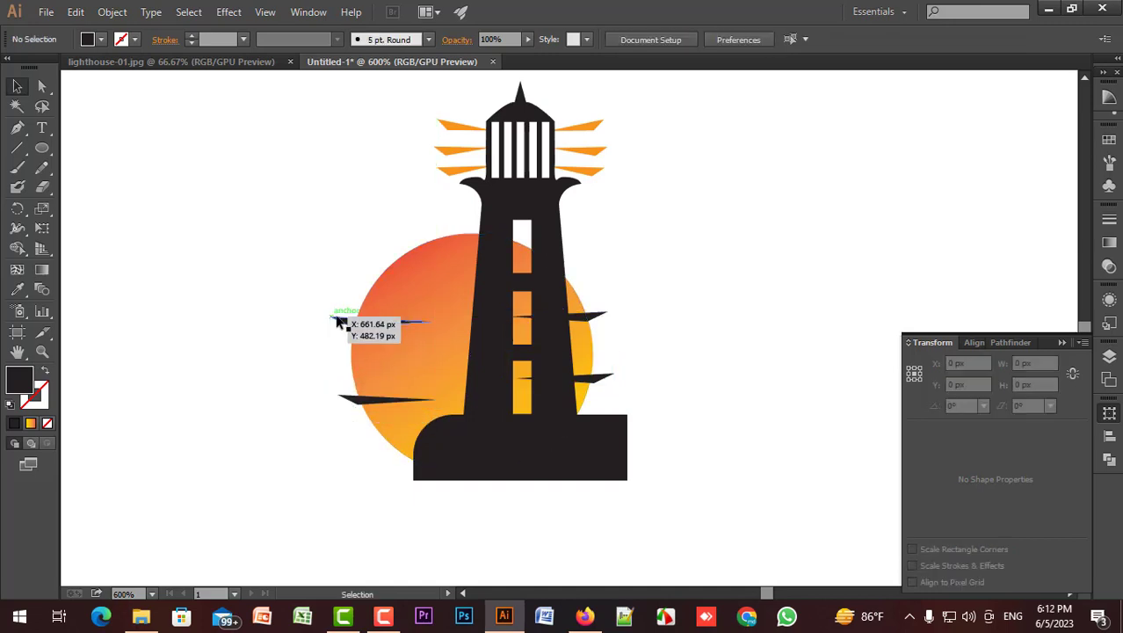
{"action": "left_click_drag", "start_coordinate": [338, 322], "coordinate": [395, 252]}
{"action": "left_click", "coordinate": [295, 247]}
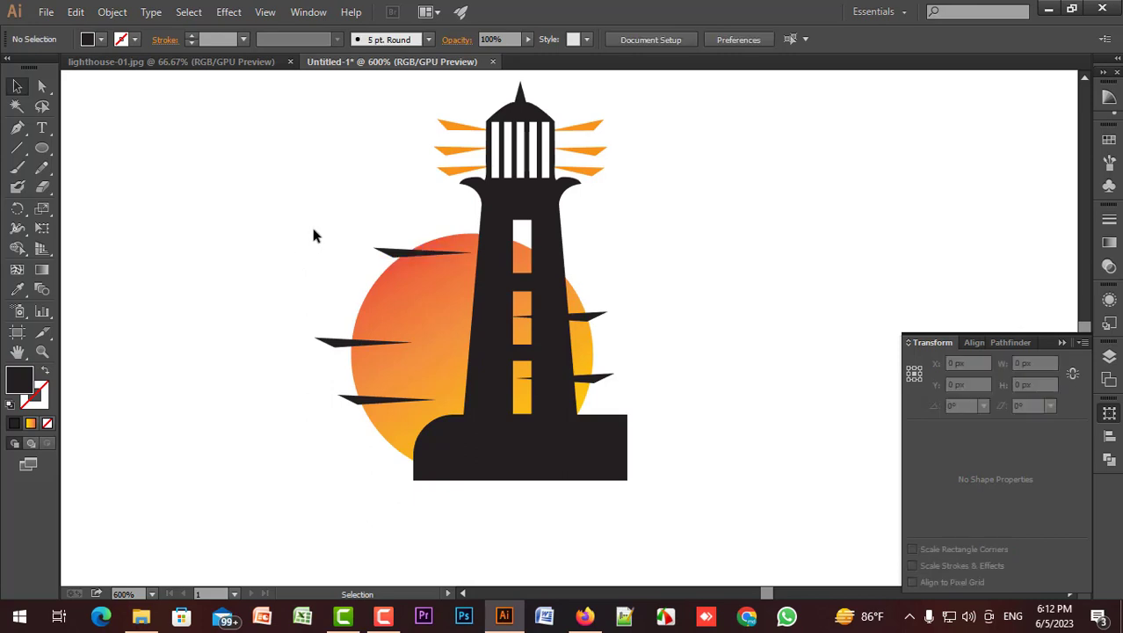
Step: Cut the five black slivers out of the circle's left and right edges with the Shape Builder tool
{"action": "left_click_drag", "start_coordinate": [290, 210], "coordinate": [712, 580]}
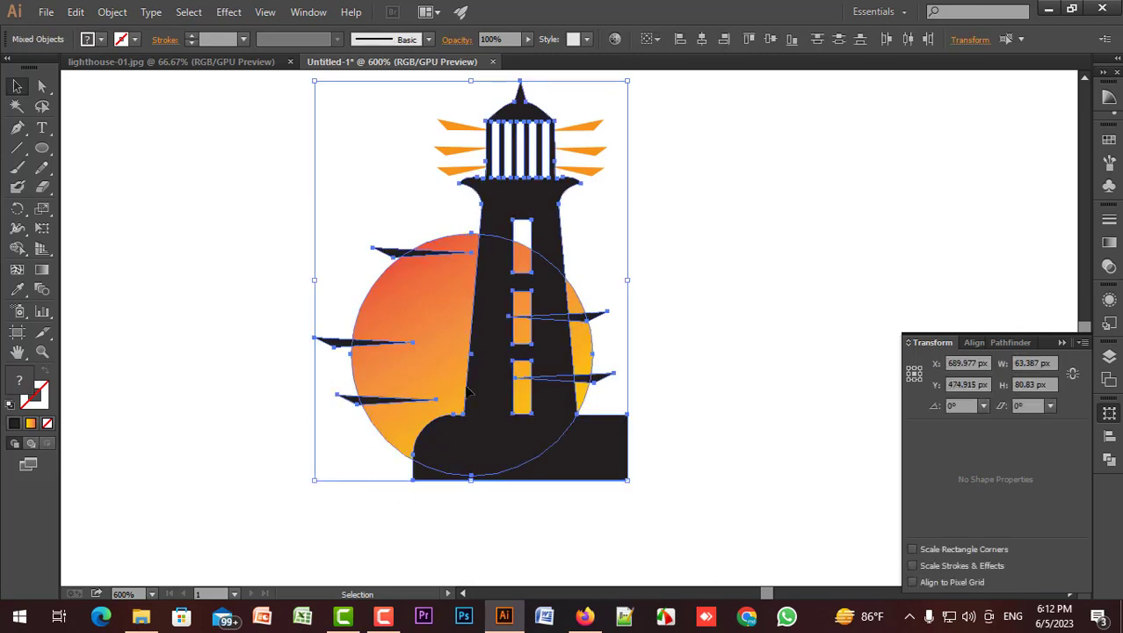
{"action": "left_click", "coordinate": [17, 250]}
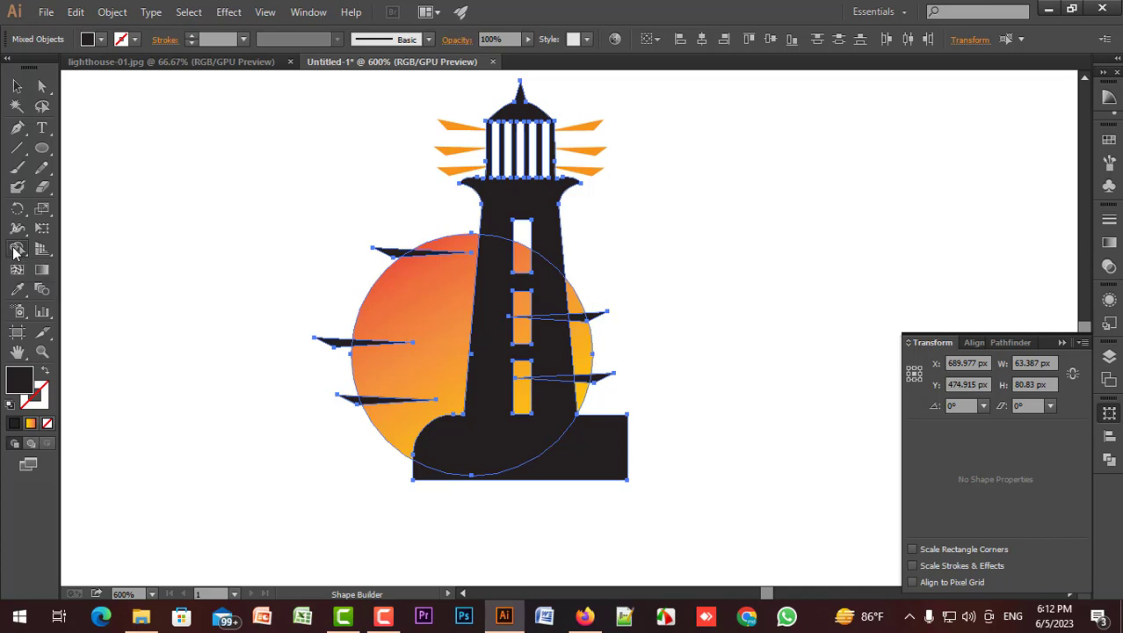
{"action": "left_click_drag", "start_coordinate": [283, 249], "coordinate": [416, 254]}
{"action": "left_click_drag", "start_coordinate": [347, 359], "coordinate": [364, 345]}
{"action": "left_click_drag", "start_coordinate": [323, 409], "coordinate": [409, 401]}
{"action": "left_click_drag", "start_coordinate": [657, 388], "coordinate": [587, 381]}
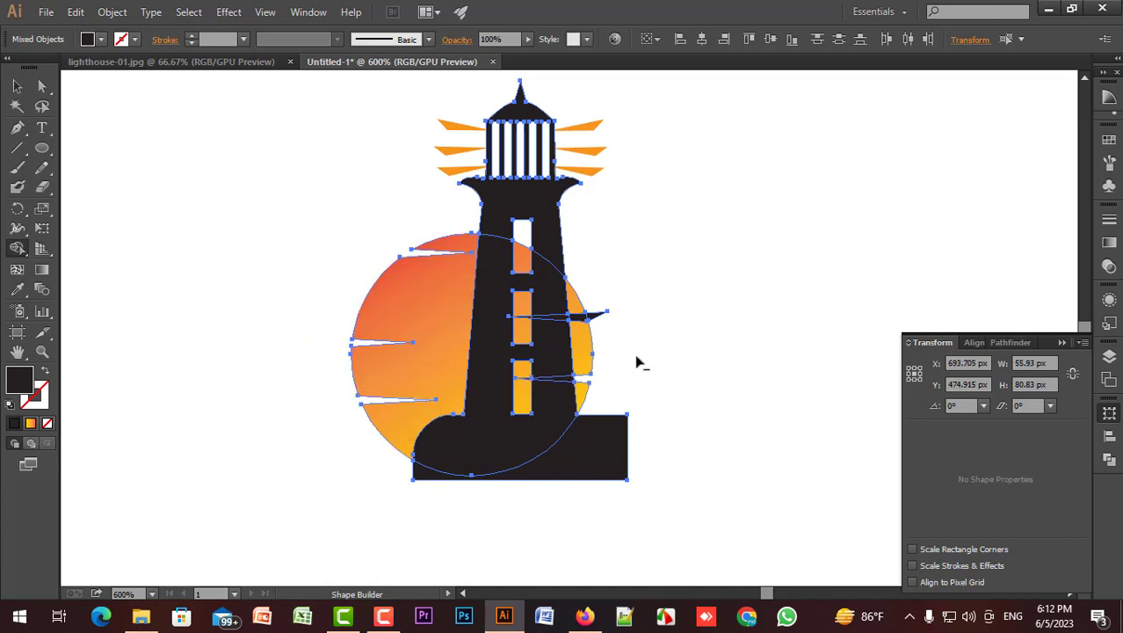
{"action": "left_click_drag", "start_coordinate": [580, 324], "coordinate": [582, 322]}
Step: Remove the two leftover black sliver pieces inside the middle and lowest windows with the Shape Builder tool
{"action": "scroll", "coordinate": [536, 356], "scroll_direction": "up", "scroll_amount": 4}
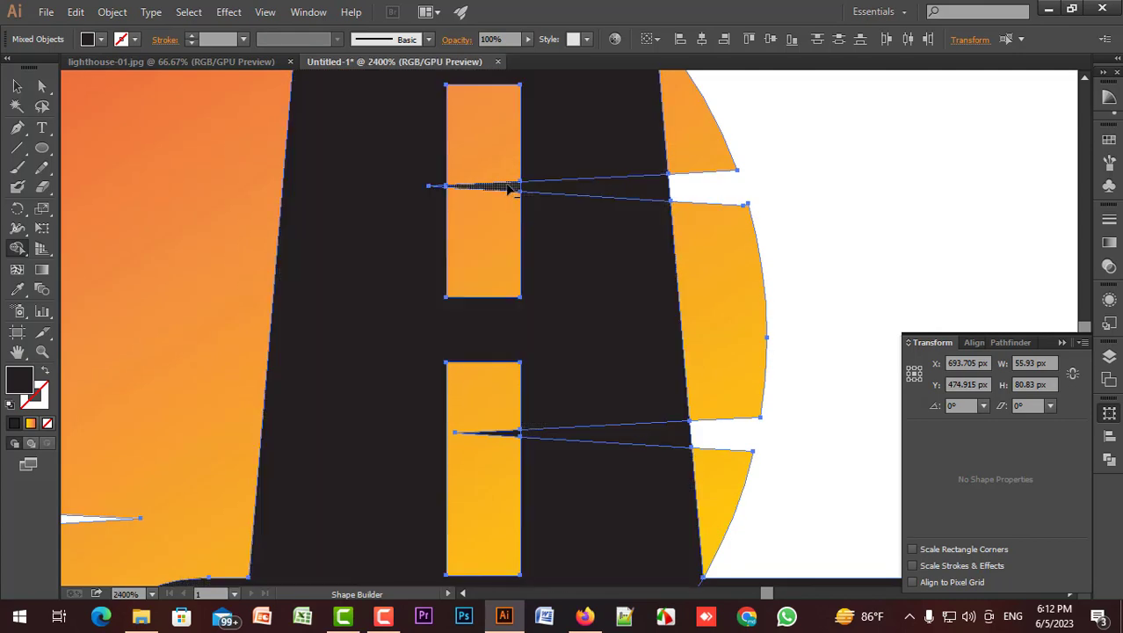
{"action": "left_click", "coordinate": [499, 189], "text": "alt"}
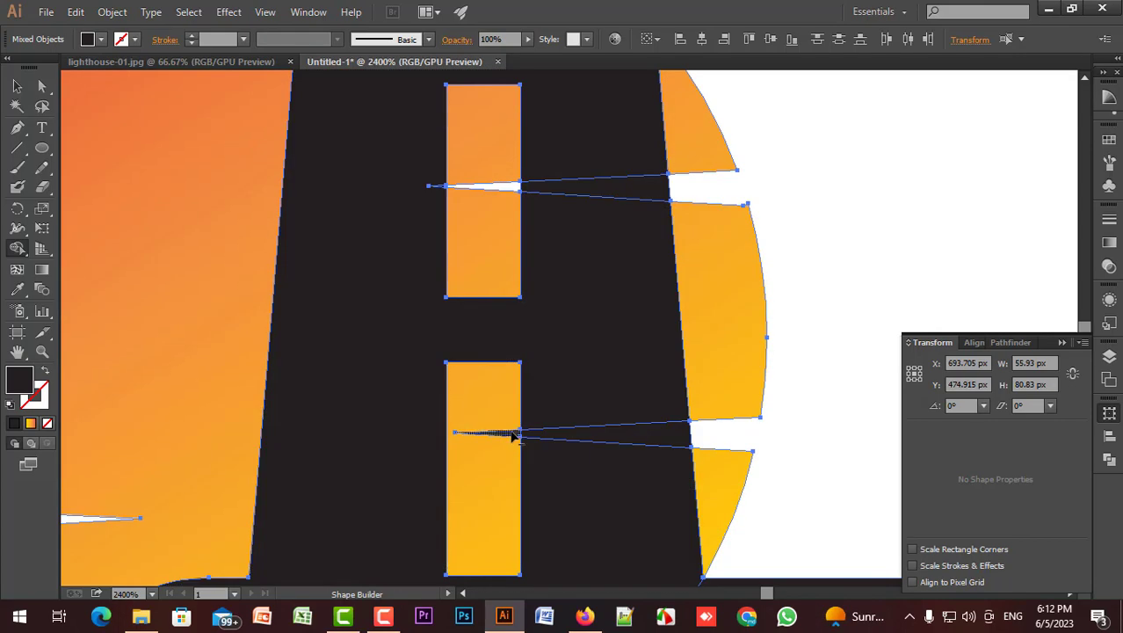
{"action": "left_click", "coordinate": [510, 434], "text": "alt"}
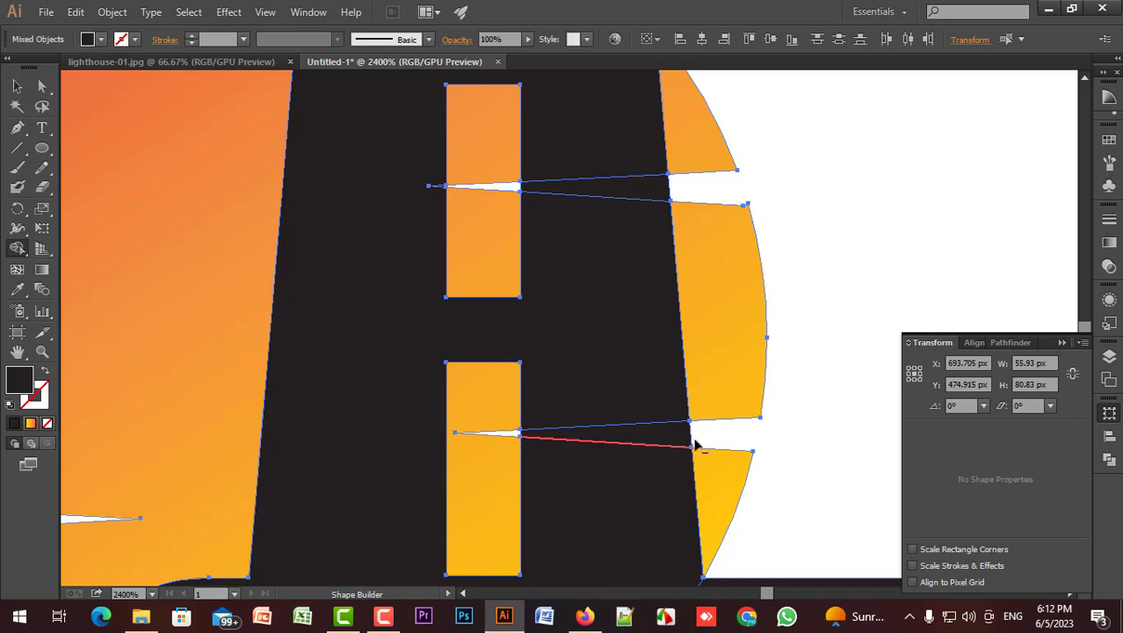
Step: Deselect the artwork and examine the whole logo and the base's overlap with the sun circle
{"action": "scroll", "coordinate": [840, 432], "scroll_direction": "down", "scroll_amount": 3}
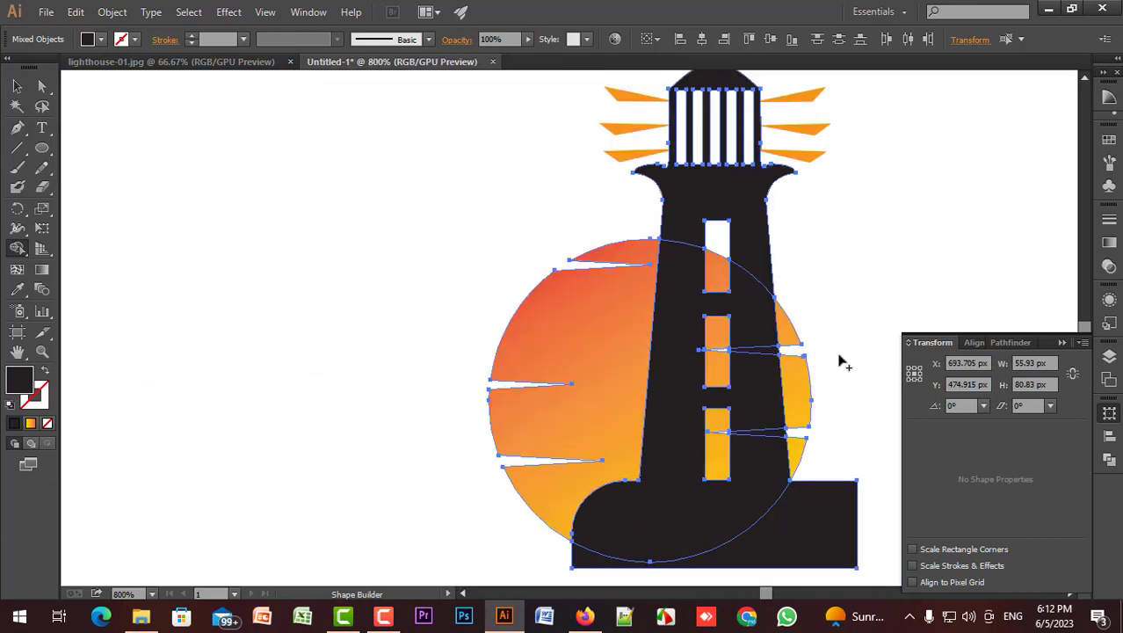
{"action": "left_click_drag", "start_coordinate": [753, 316], "coordinate": [765, 443]}
{"action": "left_click_drag", "start_coordinate": [837, 298], "coordinate": [670, 263]}
{"action": "scroll", "coordinate": [669, 305], "scroll_direction": "down", "scroll_amount": 1}
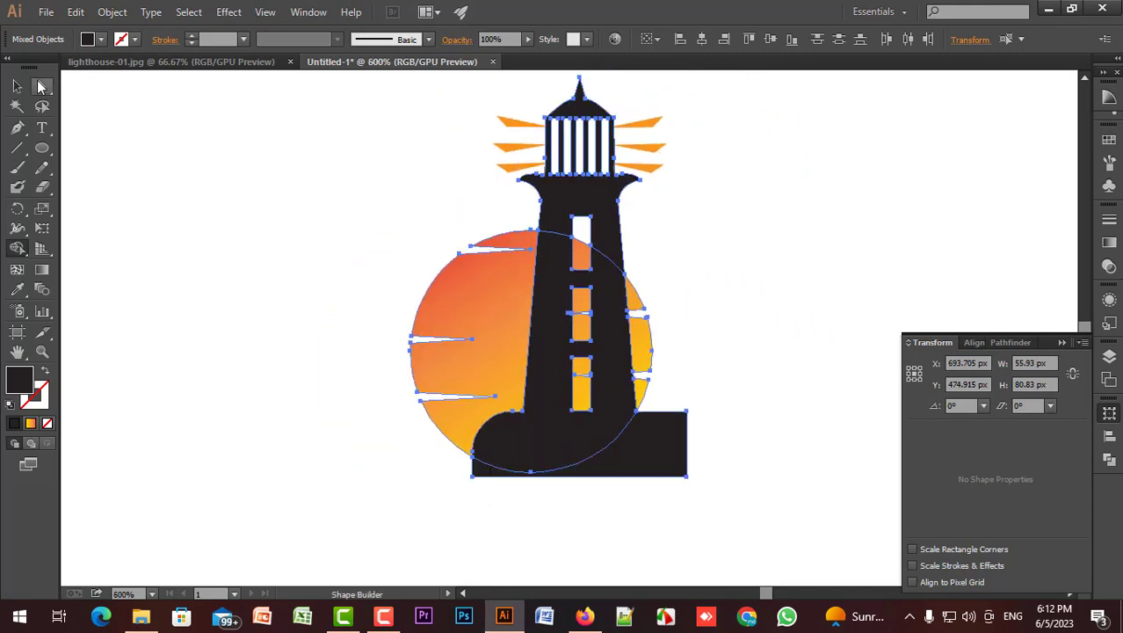
{"action": "left_click", "coordinate": [17, 85]}
{"action": "left_click", "coordinate": [340, 269]}
{"action": "scroll", "coordinate": [550, 503], "scroll_direction": "down", "scroll_amount": 1}
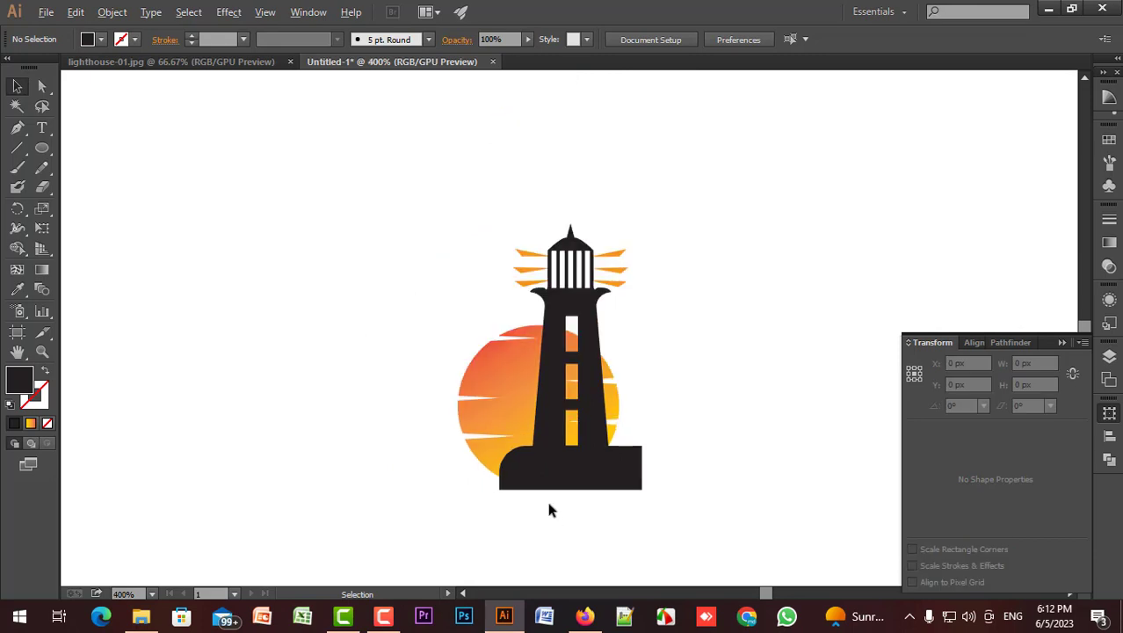
{"action": "scroll", "coordinate": [550, 503], "scroll_direction": "up", "scroll_amount": 1}
{"action": "left_click_drag", "start_coordinate": [563, 525], "coordinate": [506, 497]}
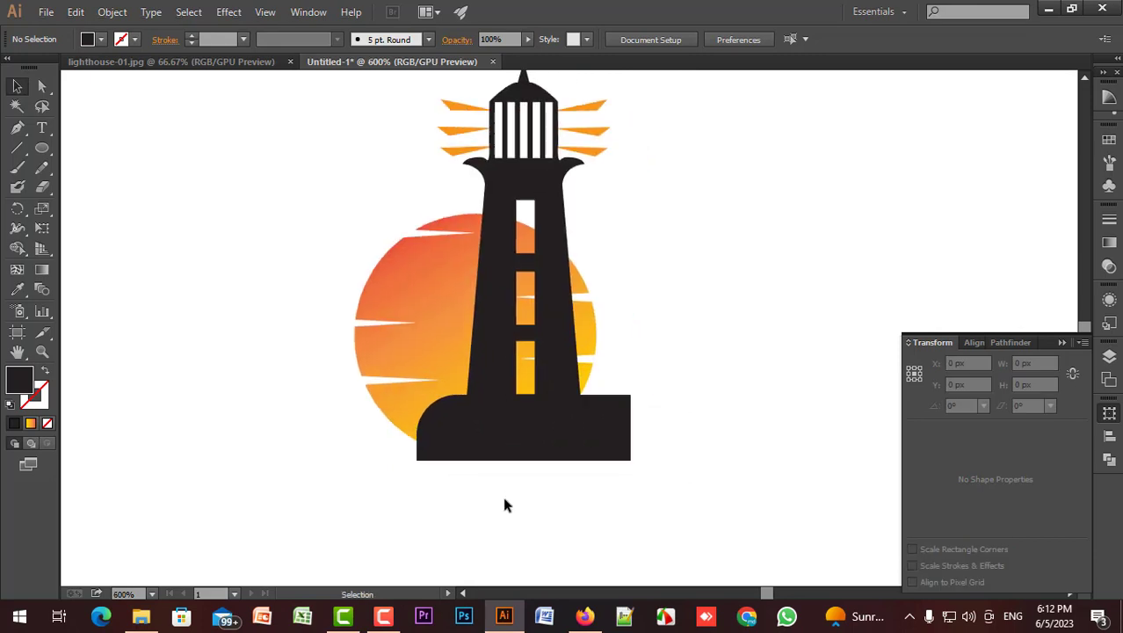
{"action": "scroll", "coordinate": [503, 507], "scroll_direction": "down", "scroll_amount": 1}
{"action": "scroll", "coordinate": [504, 506], "scroll_direction": "up", "scroll_amount": 2}
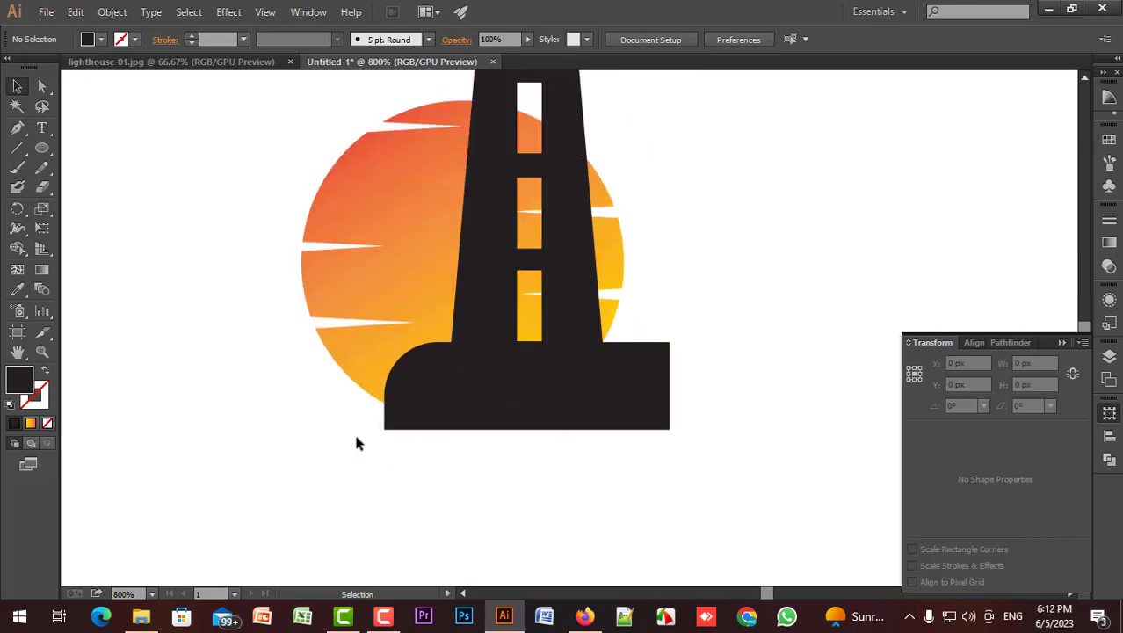
Step: Trim the black base outside the sun circle with the Shape Builder tool so its underside follows the circle's curve
{"action": "left_click_drag", "start_coordinate": [353, 482], "coordinate": [668, 317]}
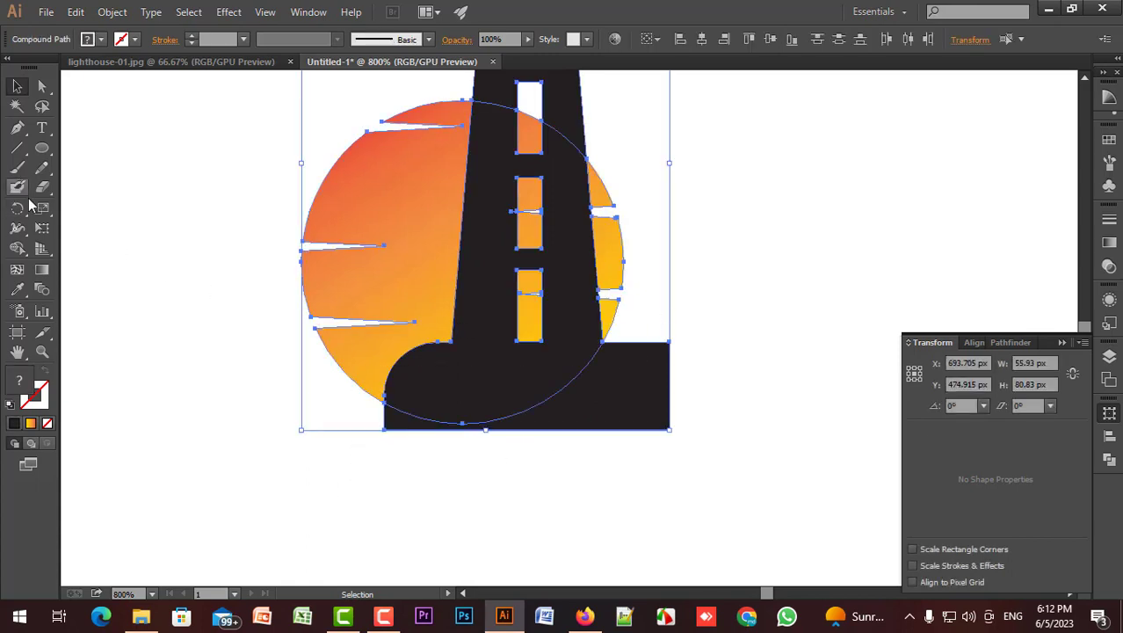
{"action": "left_click", "coordinate": [16, 249]}
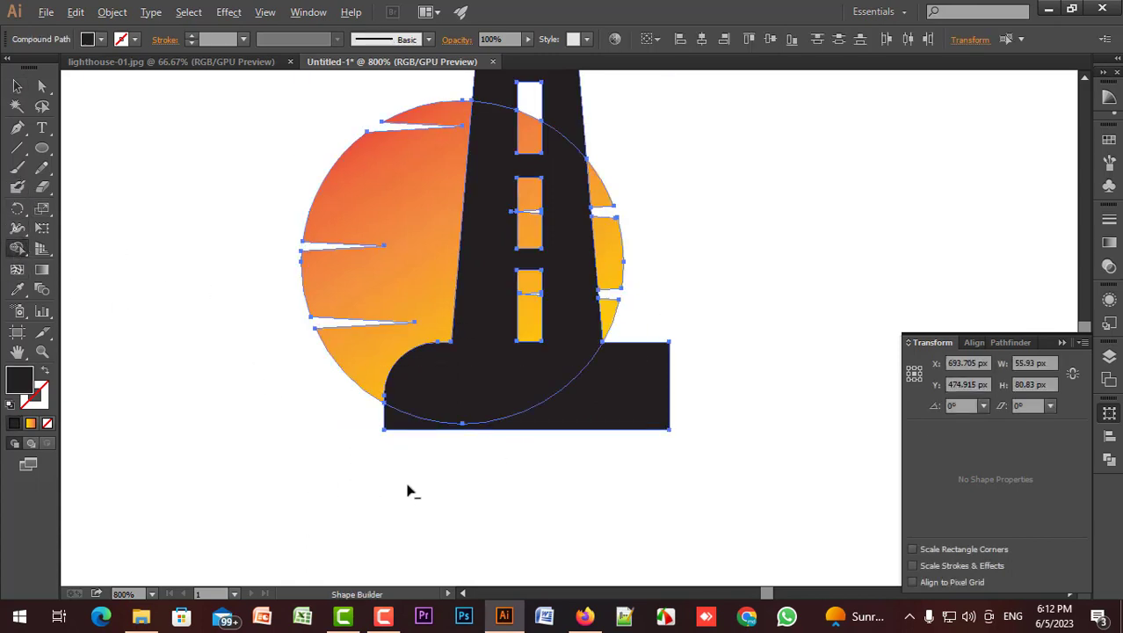
{"action": "mouse_move", "coordinate": [409, 491]}
{"action": "left_mouse_down"}
{"action": "mouse_move", "coordinate": [552, 447]}
{"action": "mouse_move", "coordinate": [591, 418]}
{"action": "mouse_move", "coordinate": [578, 433]}
{"action": "left_mouse_up"}
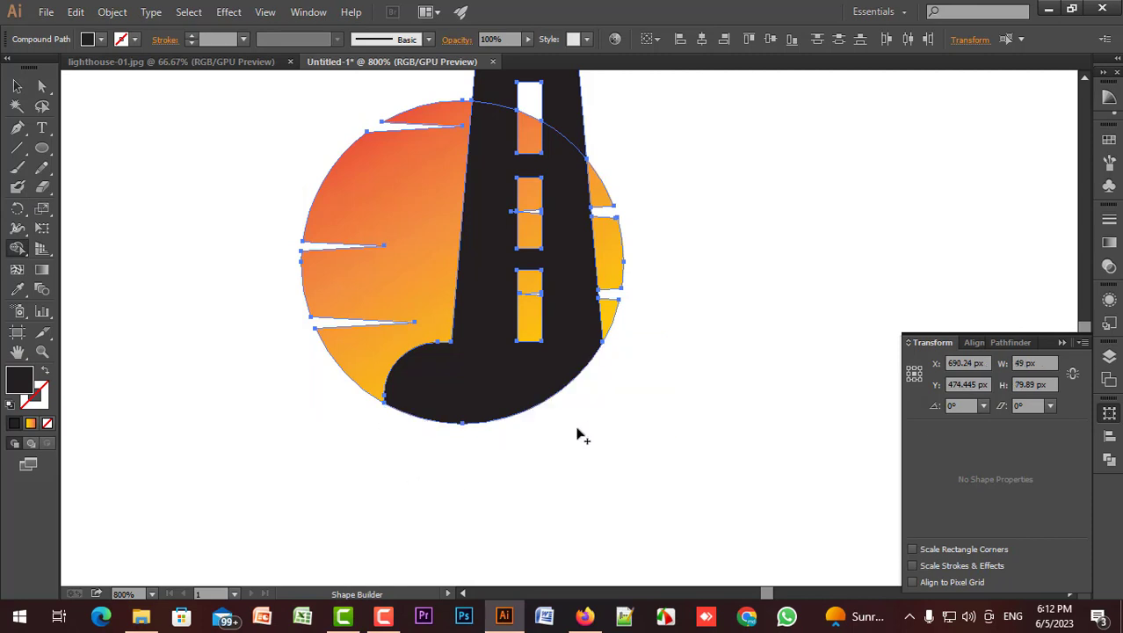
{"action": "key", "text": "v"}
{"action": "left_click", "coordinate": [578, 431]}
{"action": "scroll", "coordinate": [577, 430], "scroll_direction": "down", "scroll_amount": 2}
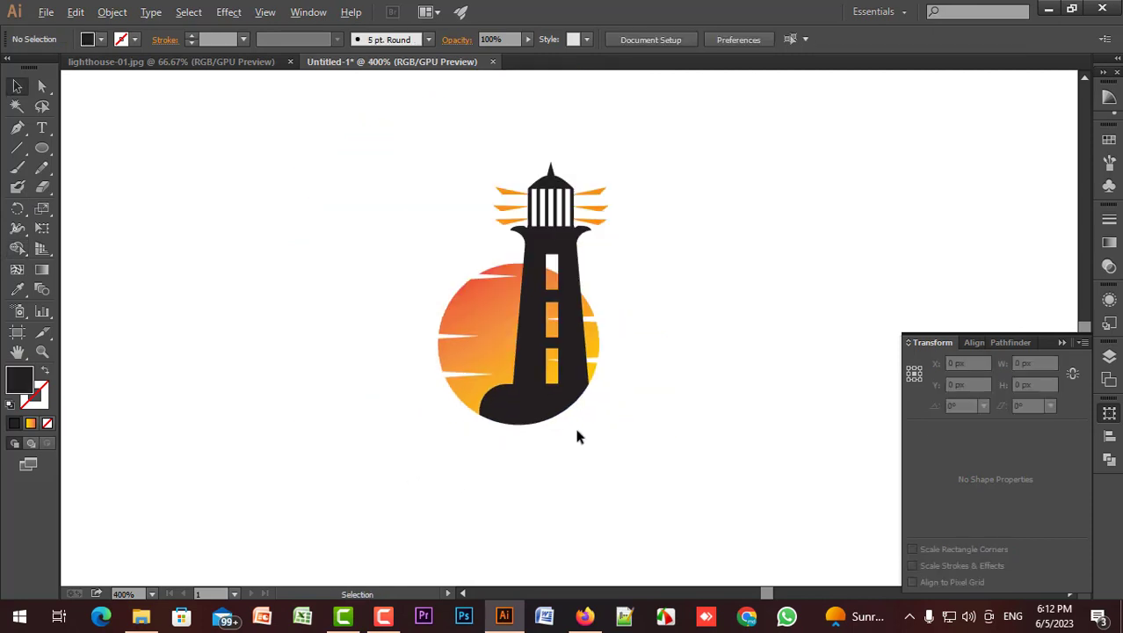
Step: Draw a flat black ellipse about 40 px wide and 0.7 px high touching the underside of the lighthouse base
{"action": "scroll", "coordinate": [578, 437], "scroll_direction": "up", "scroll_amount": 1}
{"action": "left_click_drag", "start_coordinate": [474, 456], "coordinate": [516, 458]}
{"action": "scroll", "coordinate": [540, 457], "scroll_direction": "up", "scroll_amount": 1}
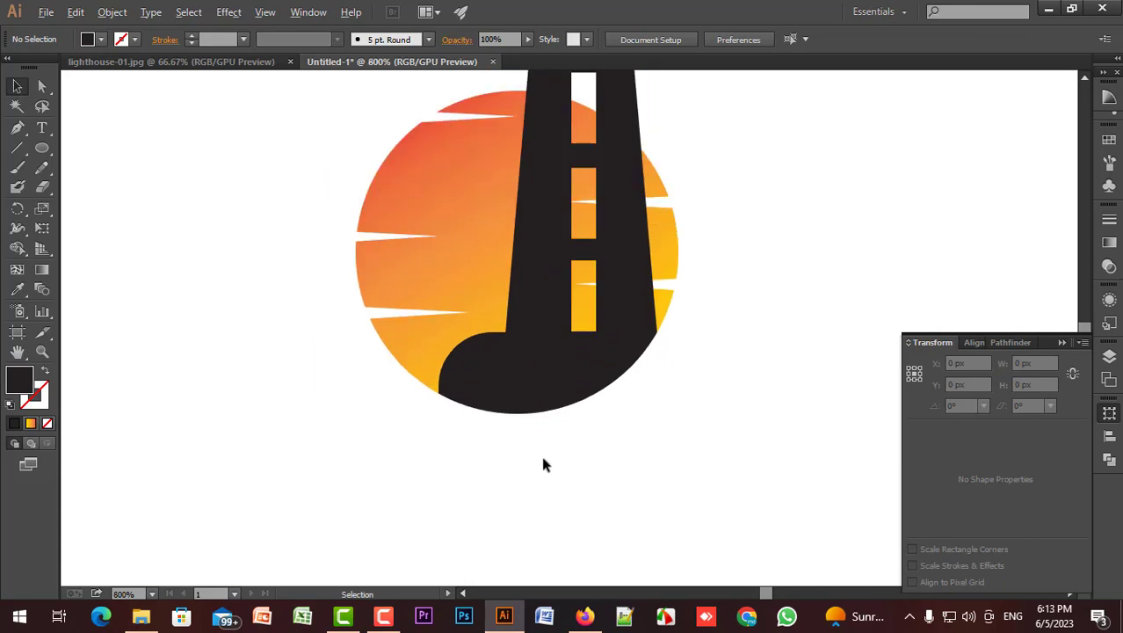
{"action": "left_click", "coordinate": [16, 149]}
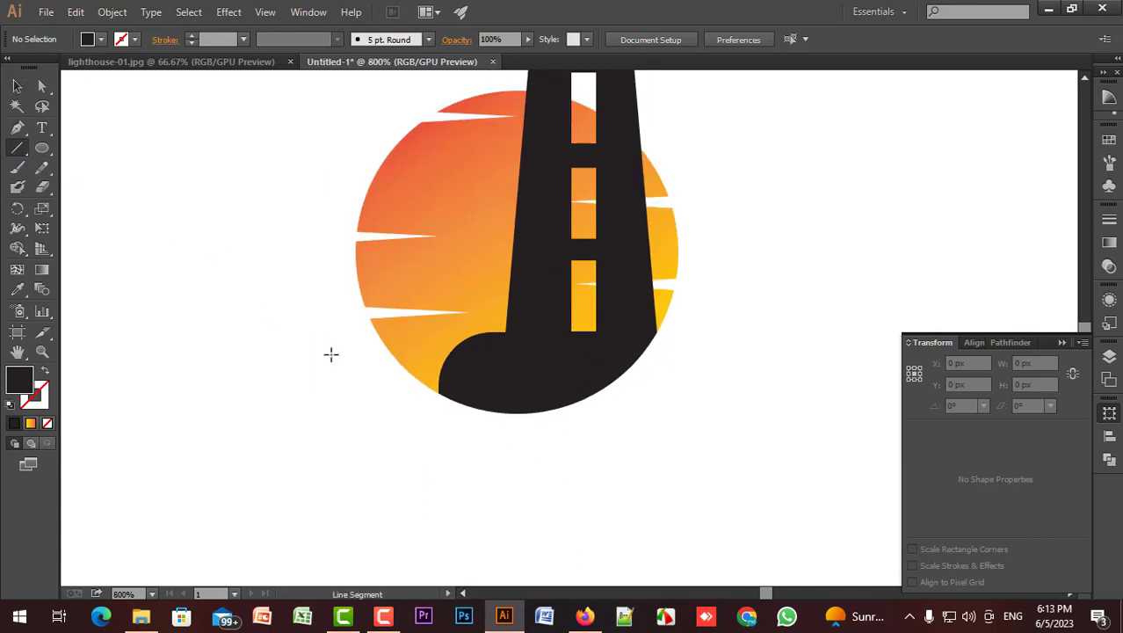
{"action": "left_click", "coordinate": [41, 148]}
{"action": "left_click_drag", "start_coordinate": [392, 413], "coordinate": [655, 418]}
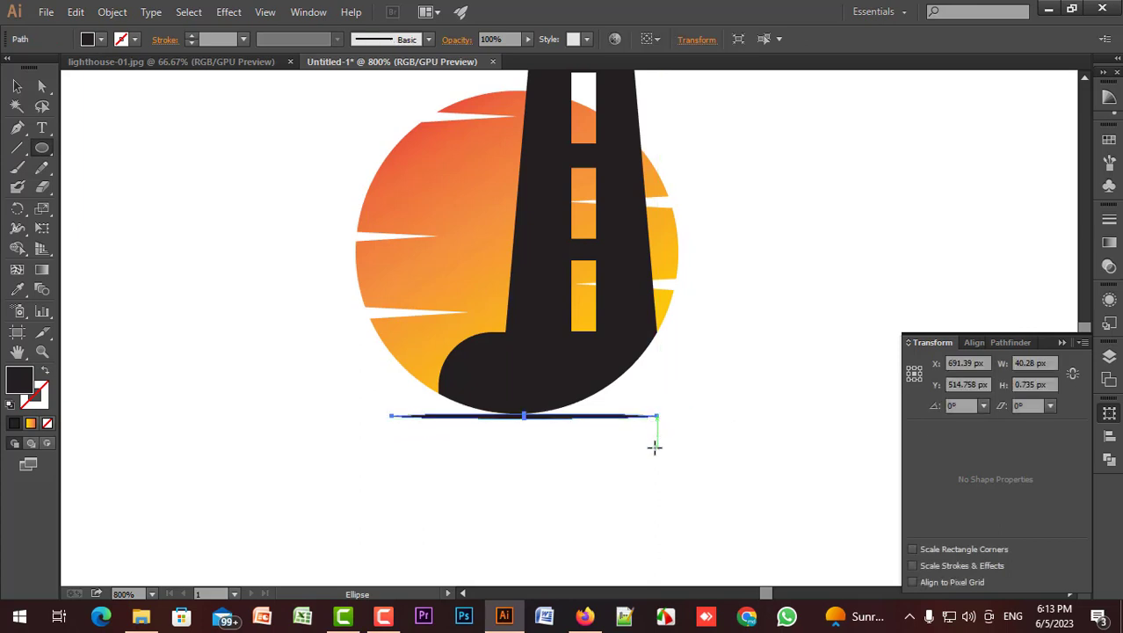
{"action": "left_click", "coordinate": [17, 85]}
{"action": "left_click", "coordinate": [667, 449]}
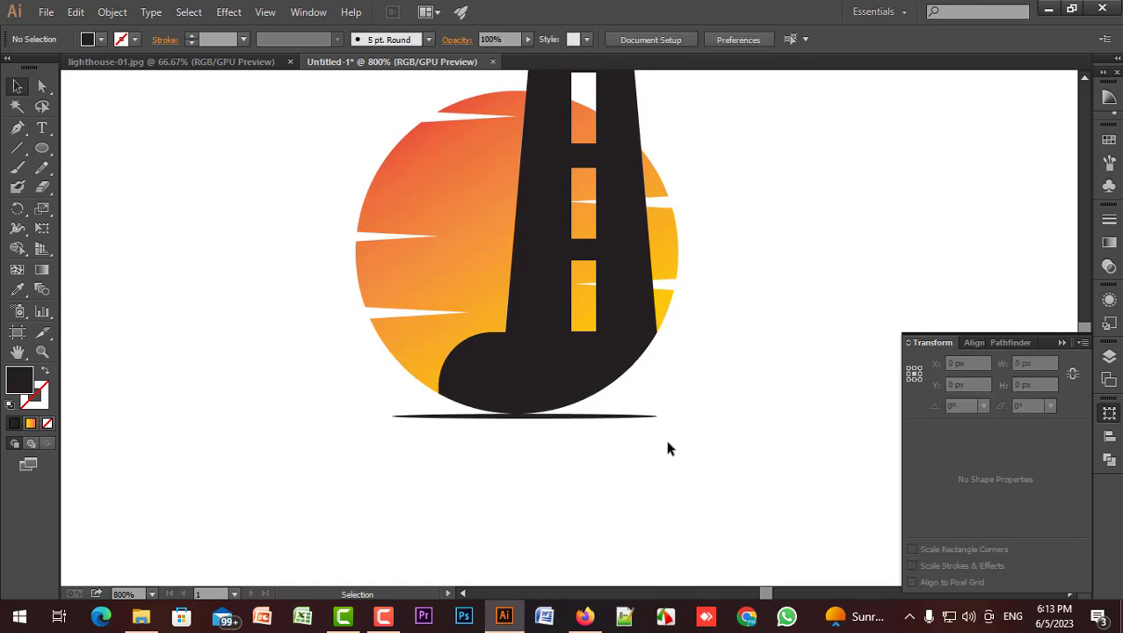
Step: Enlarge the flat ellipse evenly about its centre so it extends beyond both sides of the base
{"action": "left_click", "coordinate": [651, 416]}
{"action": "left_click_drag", "start_coordinate": [661, 423], "coordinate": [702, 452]}
{"action": "left_click", "coordinate": [566, 437]}
Step: Copy the flat ellipse just below the first one and scale the copy down to about 48 px wide
{"action": "scroll", "coordinate": [567, 437], "scroll_direction": "up", "scroll_amount": 3}
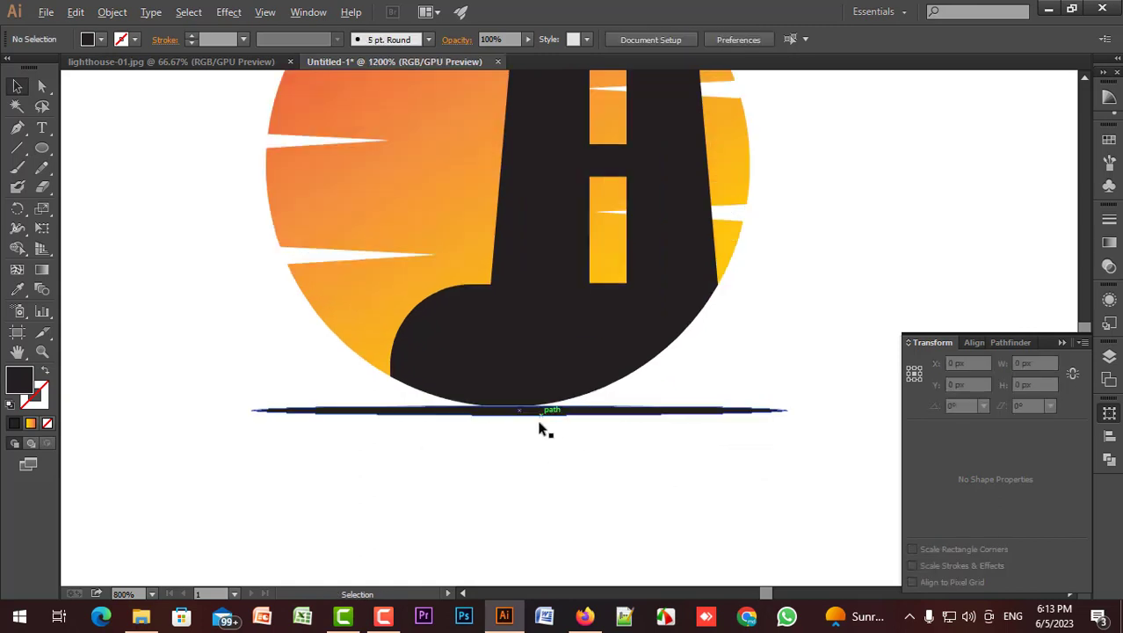
{"action": "scroll", "coordinate": [543, 402], "scroll_direction": "down", "scroll_amount": 2}
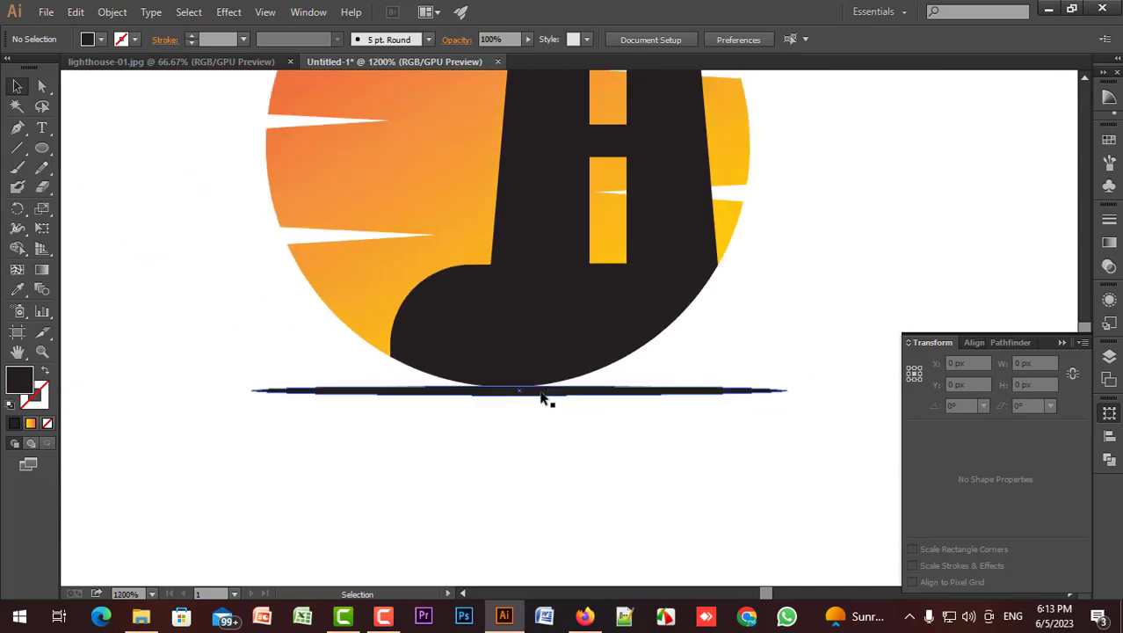
{"action": "left_click", "coordinate": [542, 392]}
{"action": "left_click_drag", "start_coordinate": [541, 393], "coordinate": [542, 417]}
{"action": "left_click_drag", "start_coordinate": [786, 413], "coordinate": [754, 411]}
{"action": "left_click", "coordinate": [615, 422]}
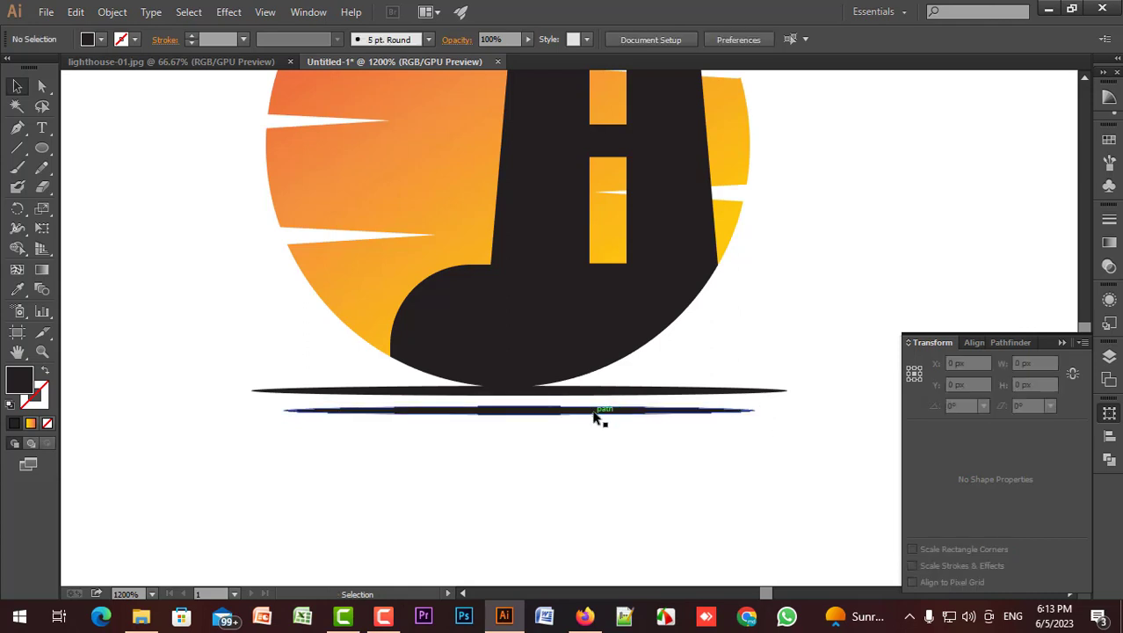
Step: Place a third ellipse below the second and narrow it evenly to about 41 px wide
{"action": "left_click_drag", "start_coordinate": [594, 411], "coordinate": [588, 426]}
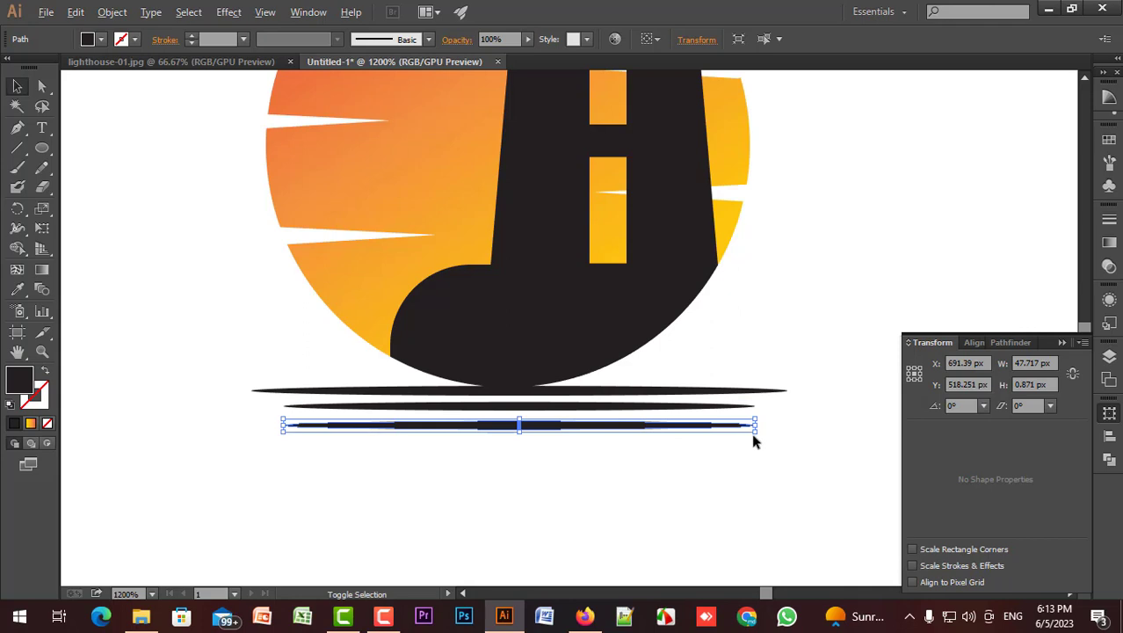
{"action": "left_click_drag", "start_coordinate": [754, 432], "coordinate": [753, 435]}
{"action": "left_click", "coordinate": [654, 456]}
Step: Copy the third ellipse below itself and narrow the new copy evenly to finish the tapering set of four lines
{"action": "left_click", "coordinate": [595, 430]}
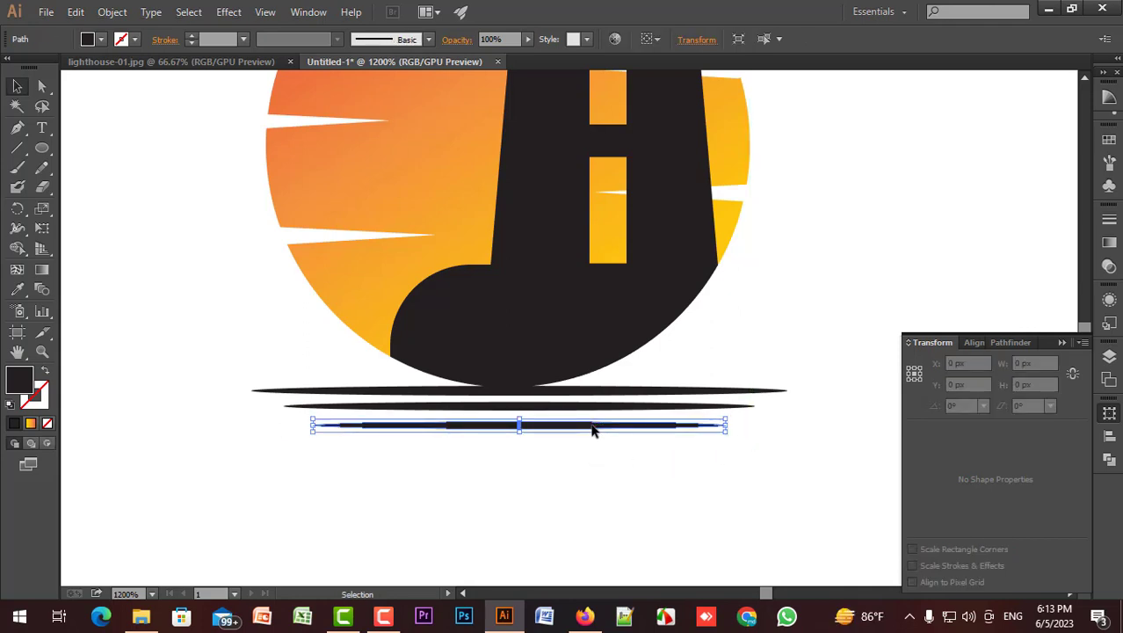
{"action": "left_click_drag", "start_coordinate": [595, 430], "coordinate": [598, 445]}
{"action": "key", "text": "ctrl+="}
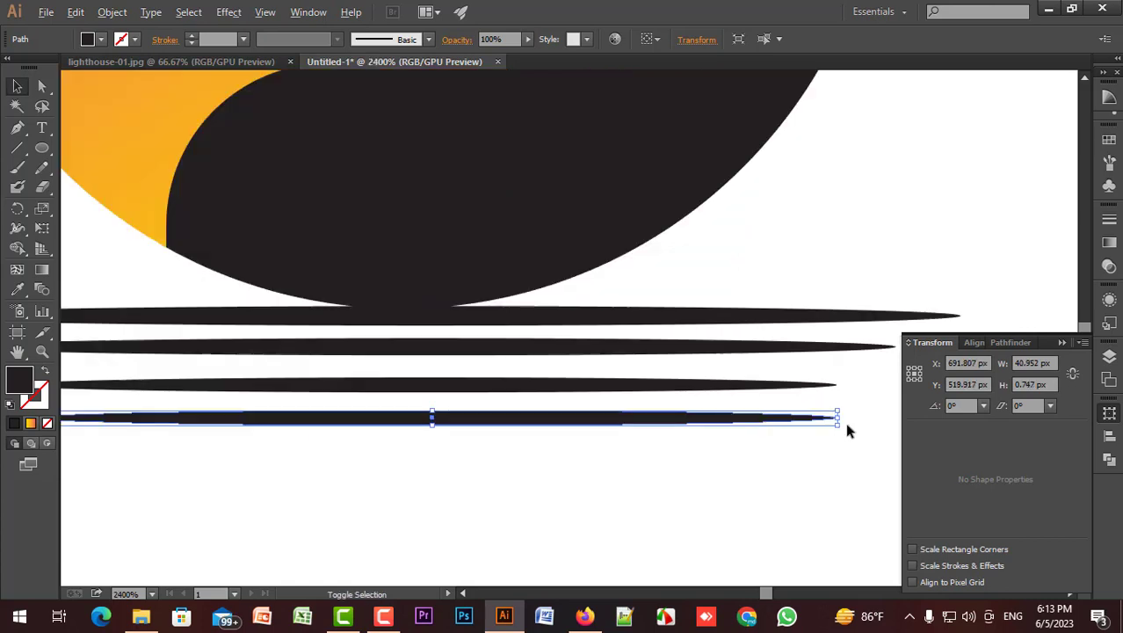
{"action": "left_click_drag", "start_coordinate": [837, 424], "coordinate": [803, 428]}
{"action": "left_click", "coordinate": [598, 464]}
Step: Add the text "lighthouse logo" beneath the four water lines
{"action": "key", "text": "ctrl+minus"}
{"action": "scroll", "coordinate": [598, 464], "scroll_direction": "down", "scroll_amount": 2}
{"action": "scroll", "coordinate": [567, 462], "scroll_direction": "down", "scroll_amount": 1}
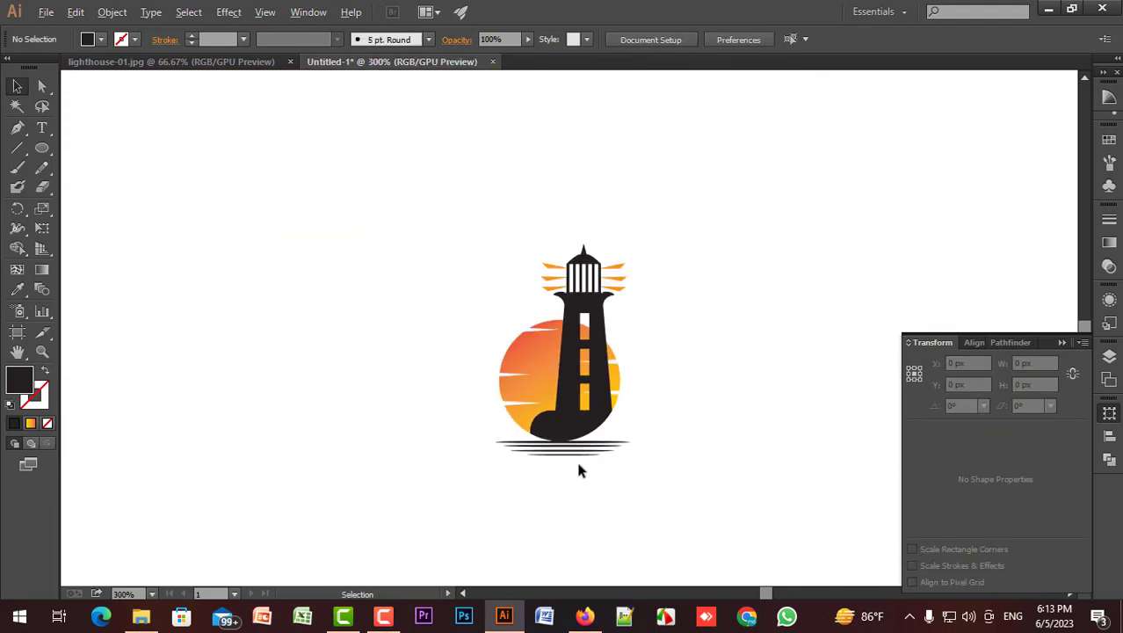
{"action": "scroll", "coordinate": [576, 458], "scroll_direction": "up", "scroll_amount": 1}
{"action": "left_click_drag", "start_coordinate": [600, 492], "coordinate": [579, 450]}
{"action": "scroll", "coordinate": [579, 447], "scroll_direction": "down", "scroll_amount": 1}
{"action": "scroll", "coordinate": [583, 458], "scroll_direction": "up", "scroll_amount": 1}
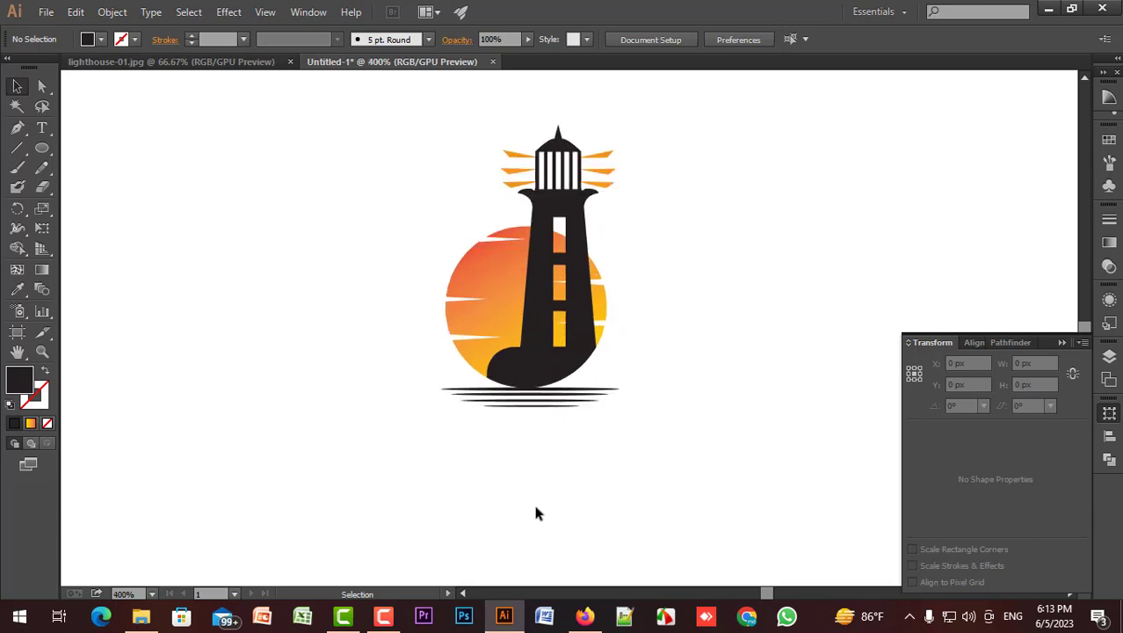
{"action": "left_click", "coordinate": [43, 130]}
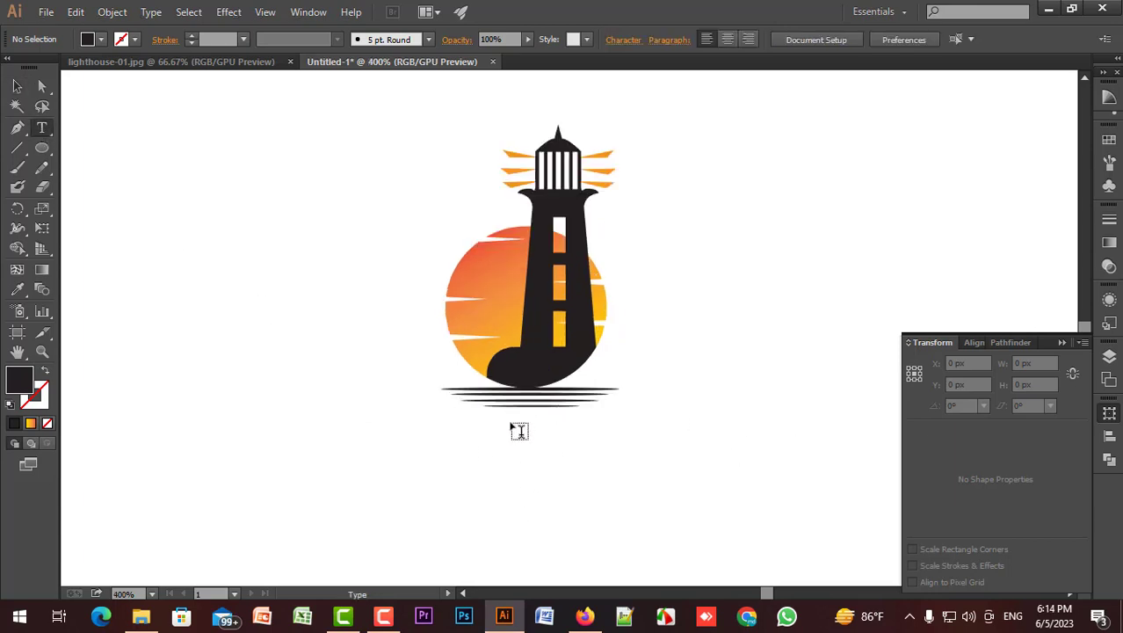
{"action": "left_click", "coordinate": [420, 444]}
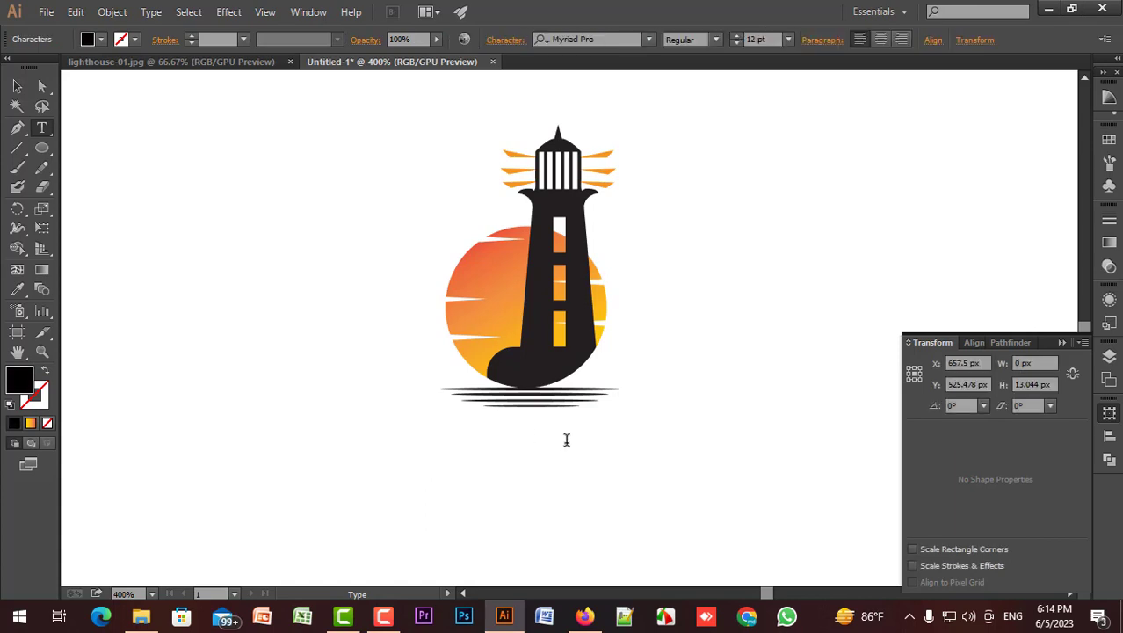
{"action": "type", "text": "lig"}
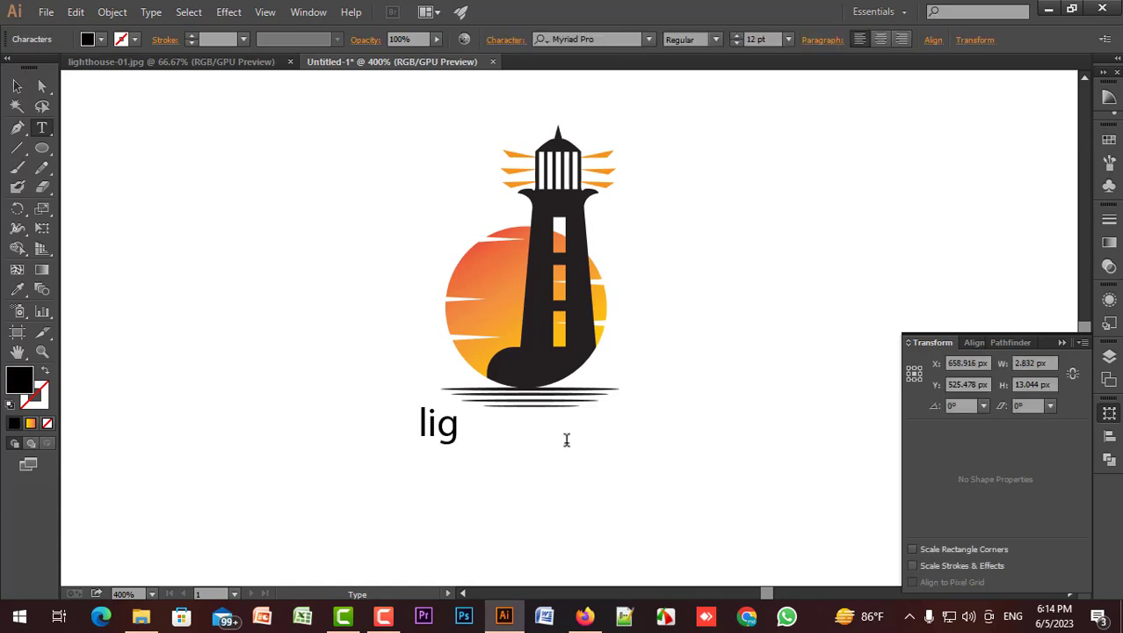
{"action": "type", "text": "hth"}
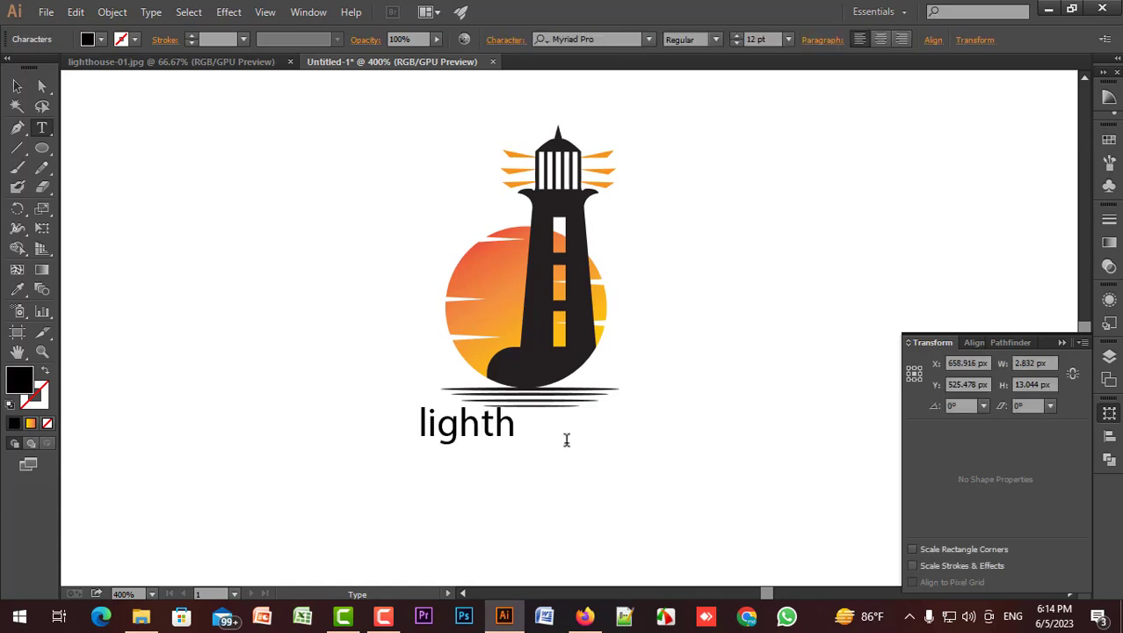
{"action": "key", "text": "BackSpace"}
{"action": "type", "text": "house"}
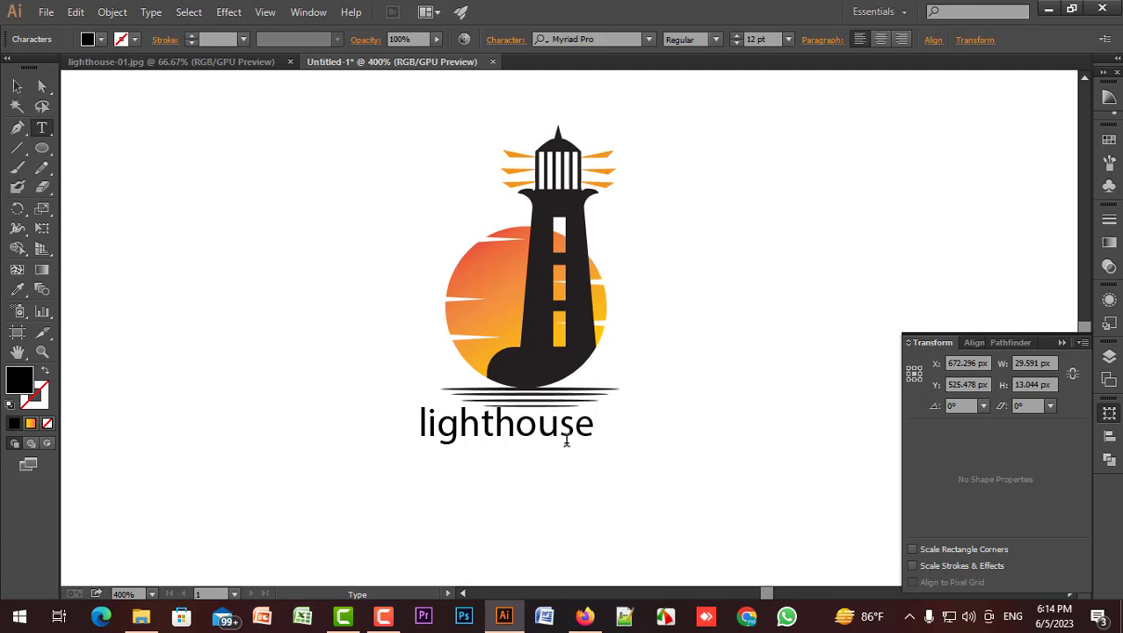
{"action": "type", "text": " logo"}
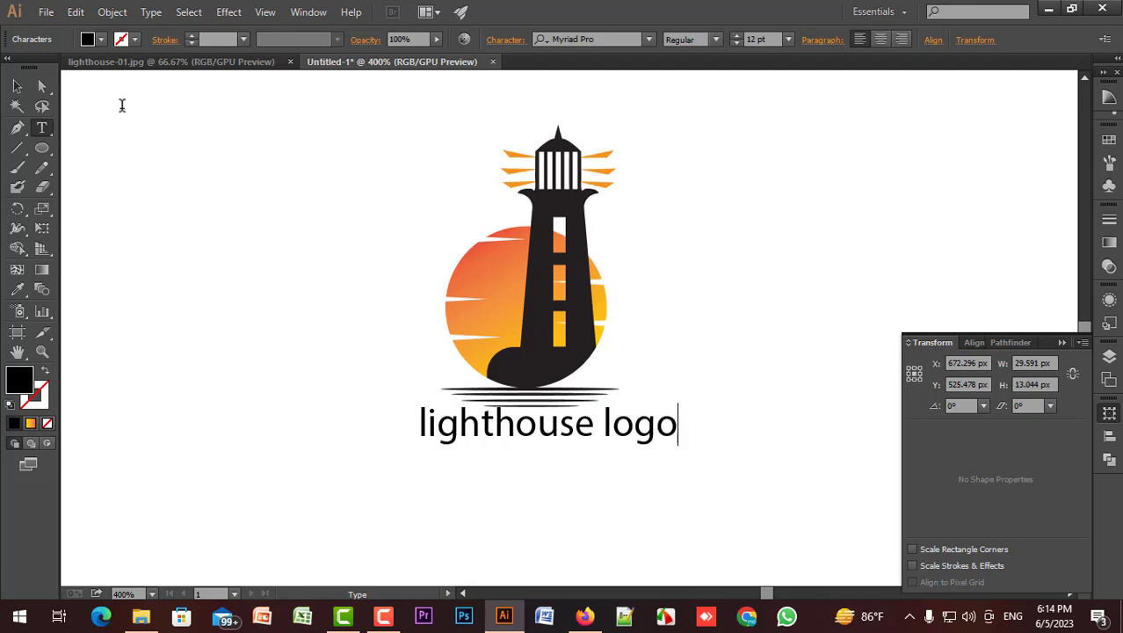
{"action": "left_click", "coordinate": [14, 86]}
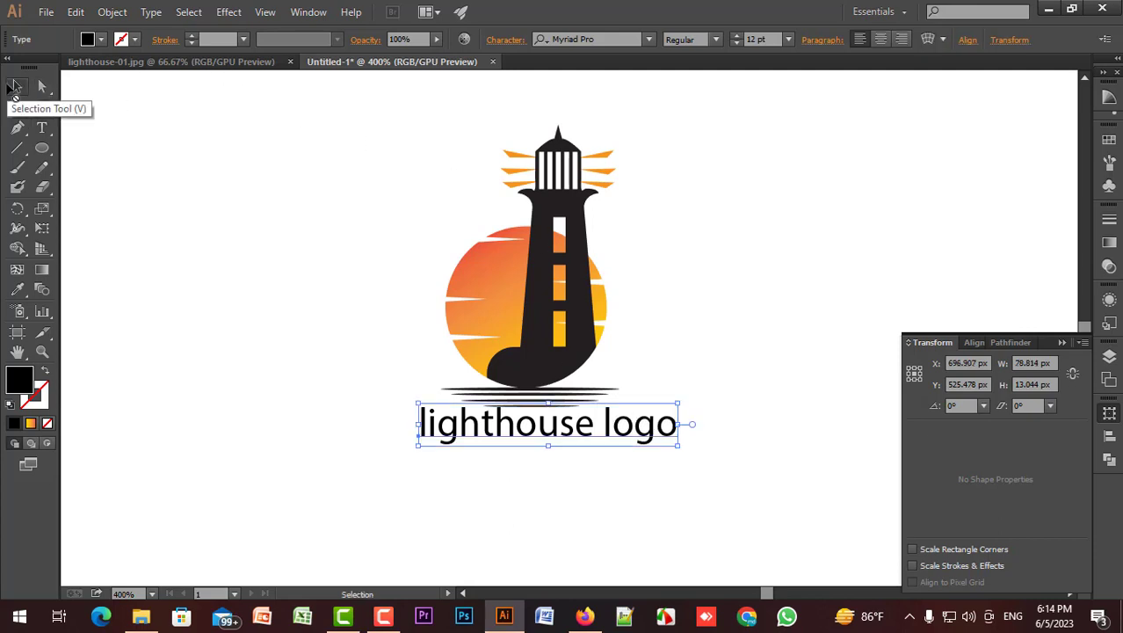
Step: Set the logo text to all caps in the Poppins SemiBold font
{"action": "left_click", "coordinate": [511, 41]}
{"action": "left_click", "coordinate": [350, 234]}
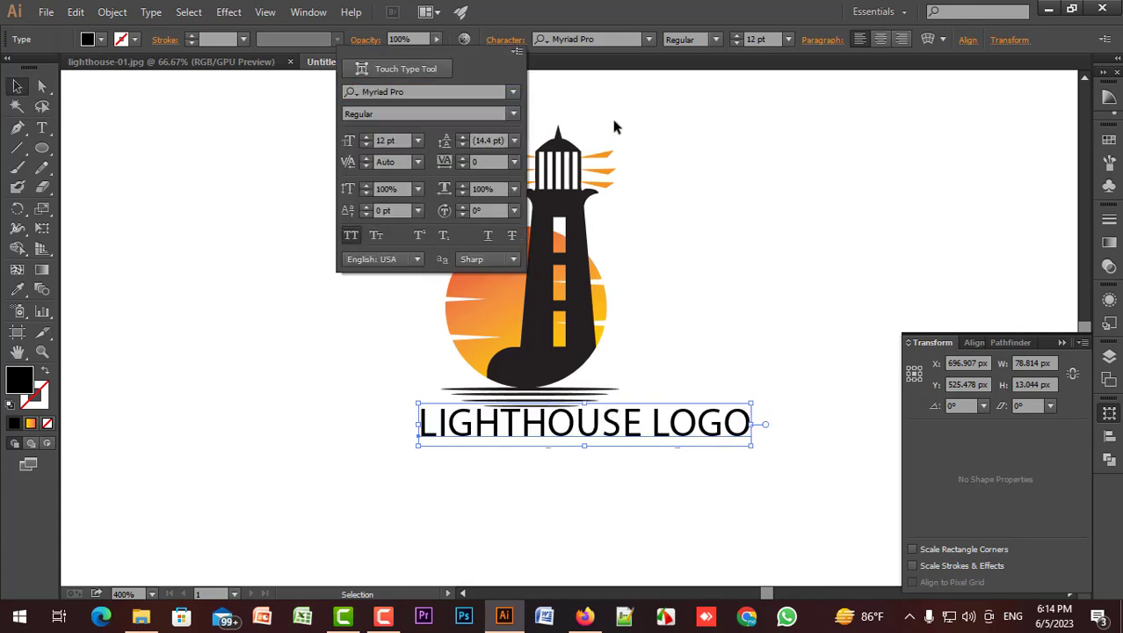
{"action": "left_click", "coordinate": [562, 40]}
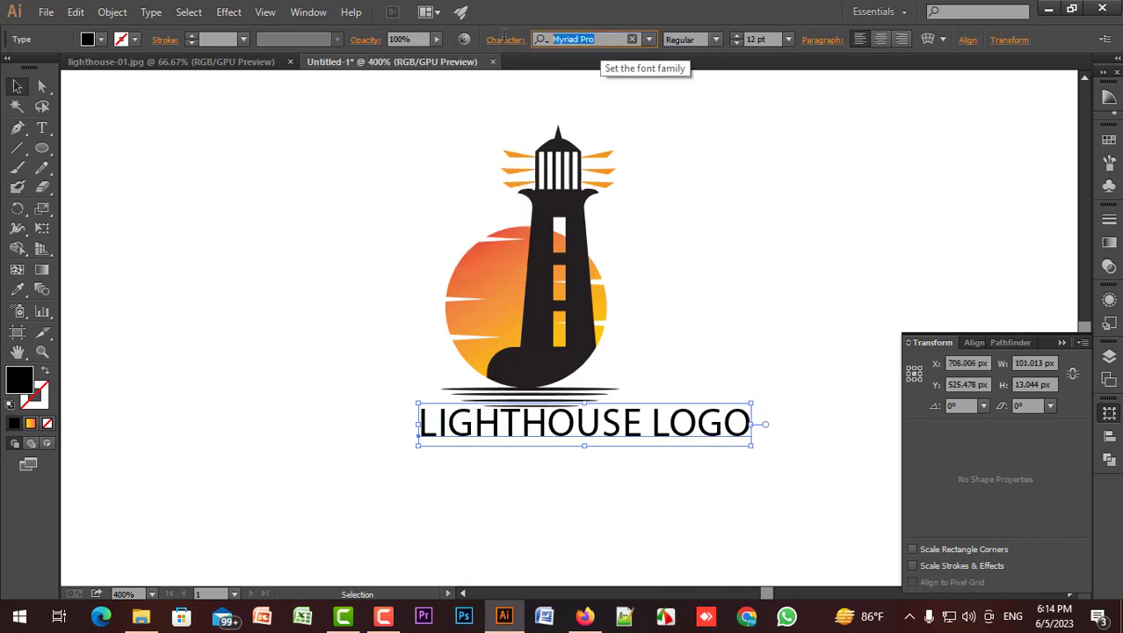
{"action": "type", "text": "popl"}
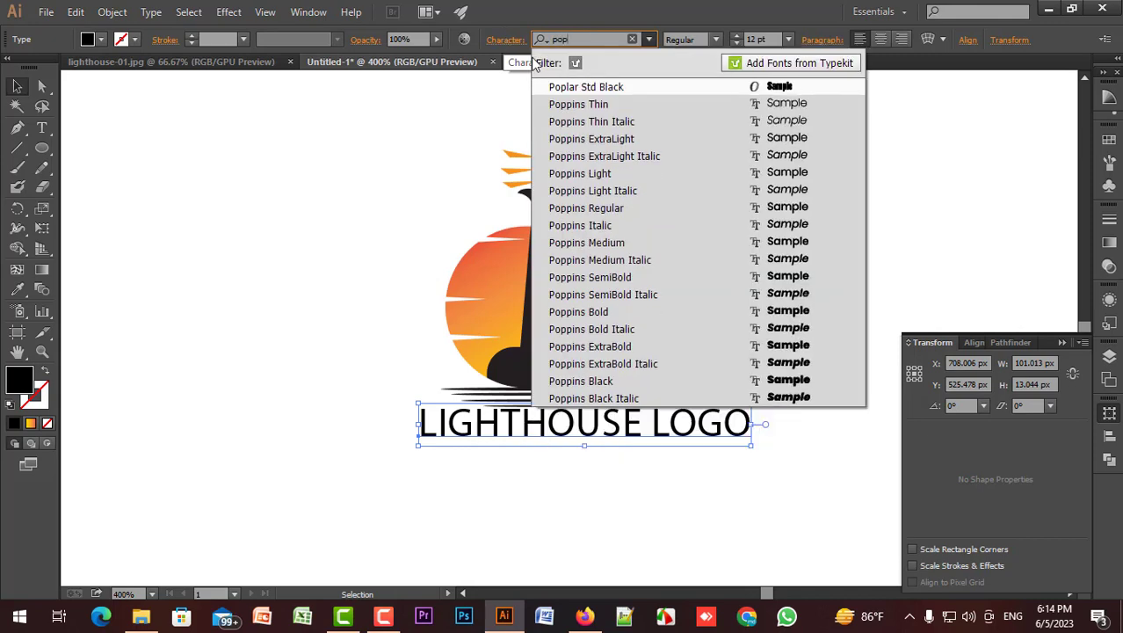
{"action": "left_click", "coordinate": [663, 287]}
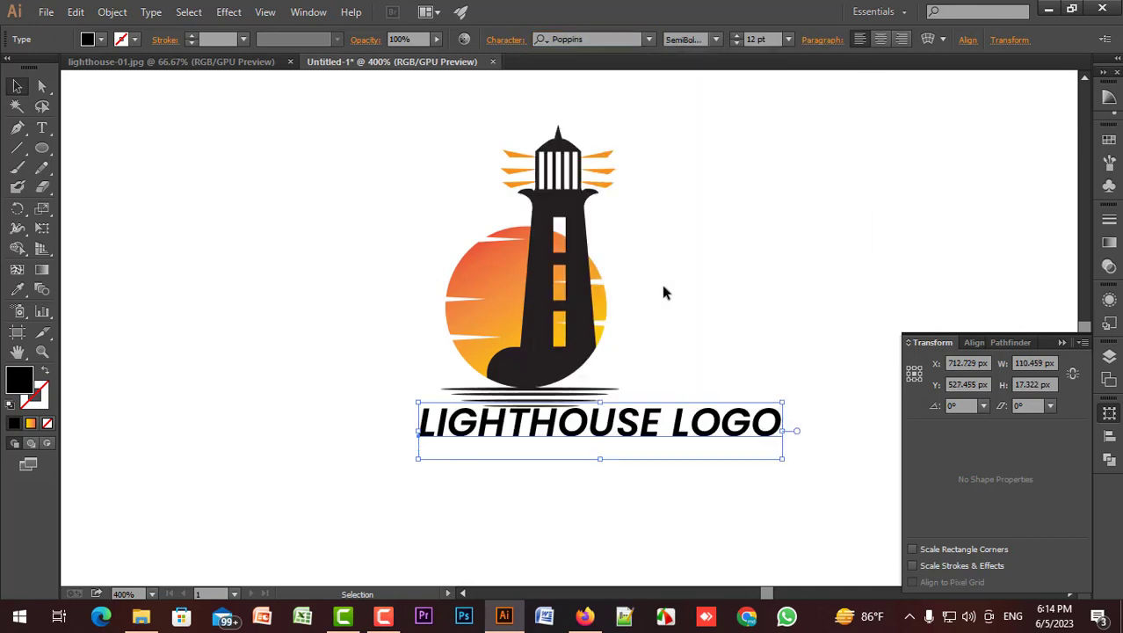
{"action": "scroll", "coordinate": [673, 39], "scroll_direction": "up", "scroll_amount": 1}
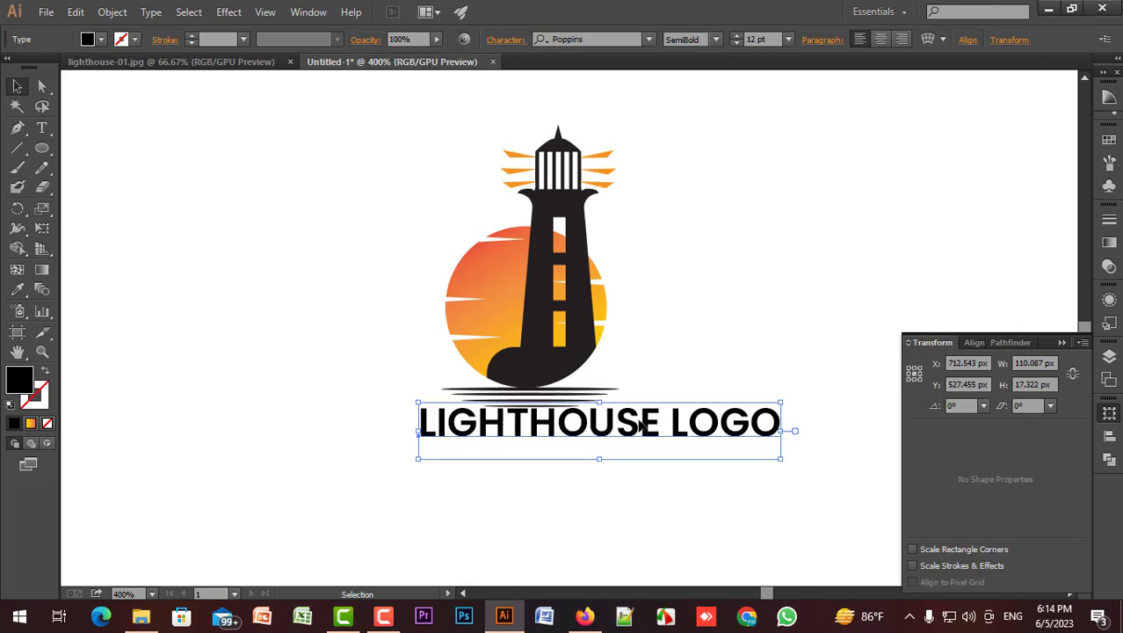
Step: Centre the text "LIGHTHOUSE LOGO" under the water lines and scale it down slightly
{"action": "left_click_drag", "start_coordinate": [641, 424], "coordinate": [585, 433]}
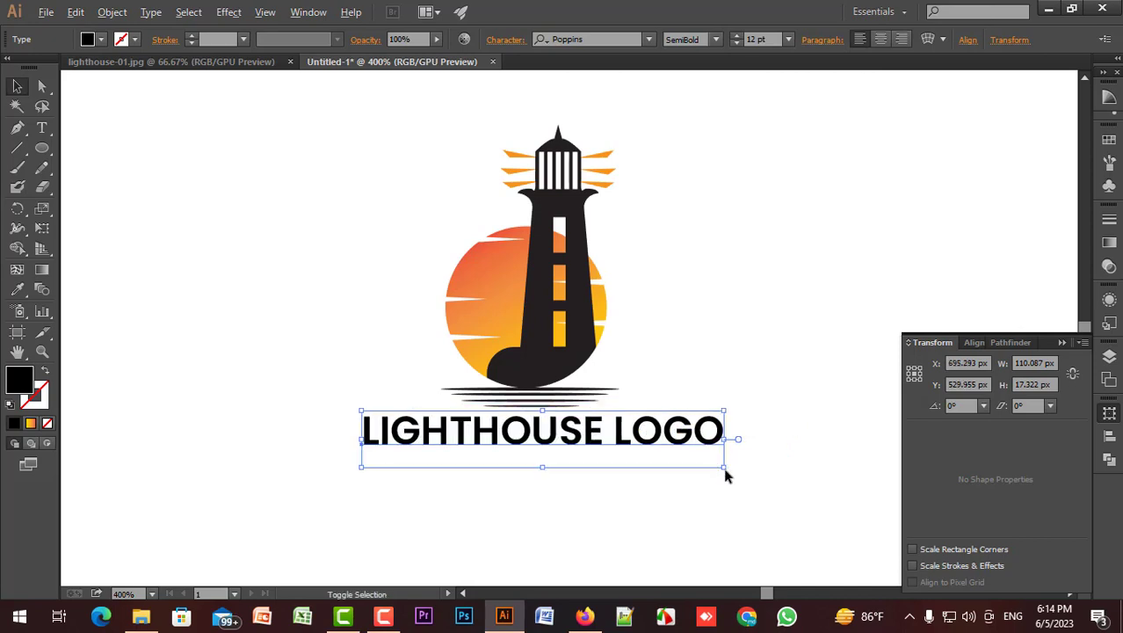
{"action": "left_click_drag", "start_coordinate": [726, 470], "coordinate": [705, 465]}
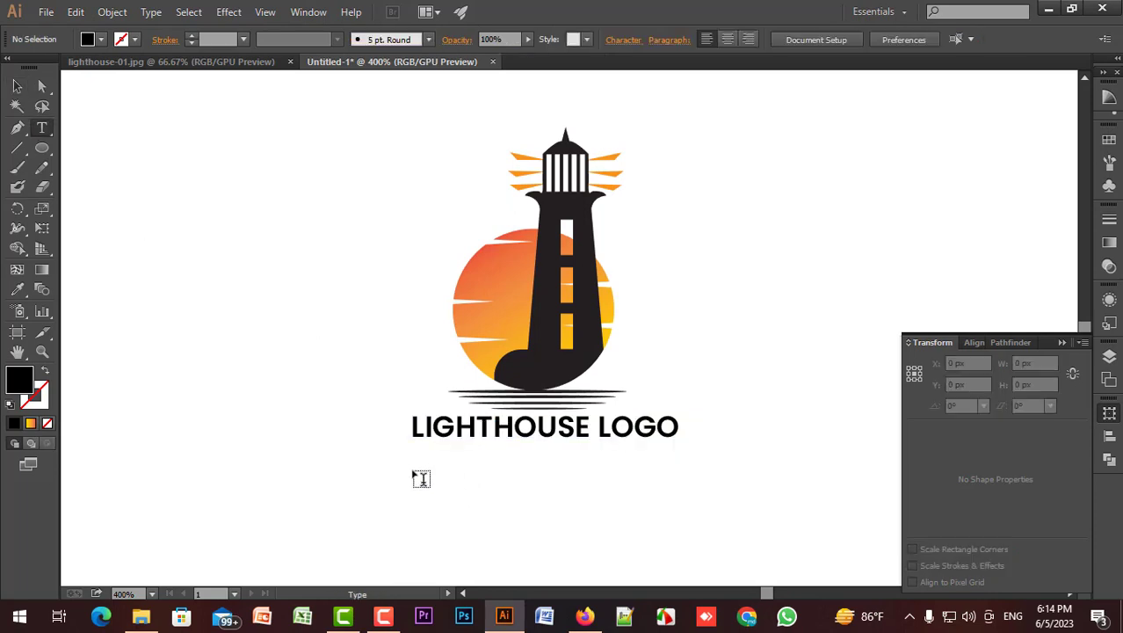
Step: Add the text "YOUR TIGLINE" just below the "LIGHTHOUSE LOGO" text
{"action": "left_click", "coordinate": [422, 463]}
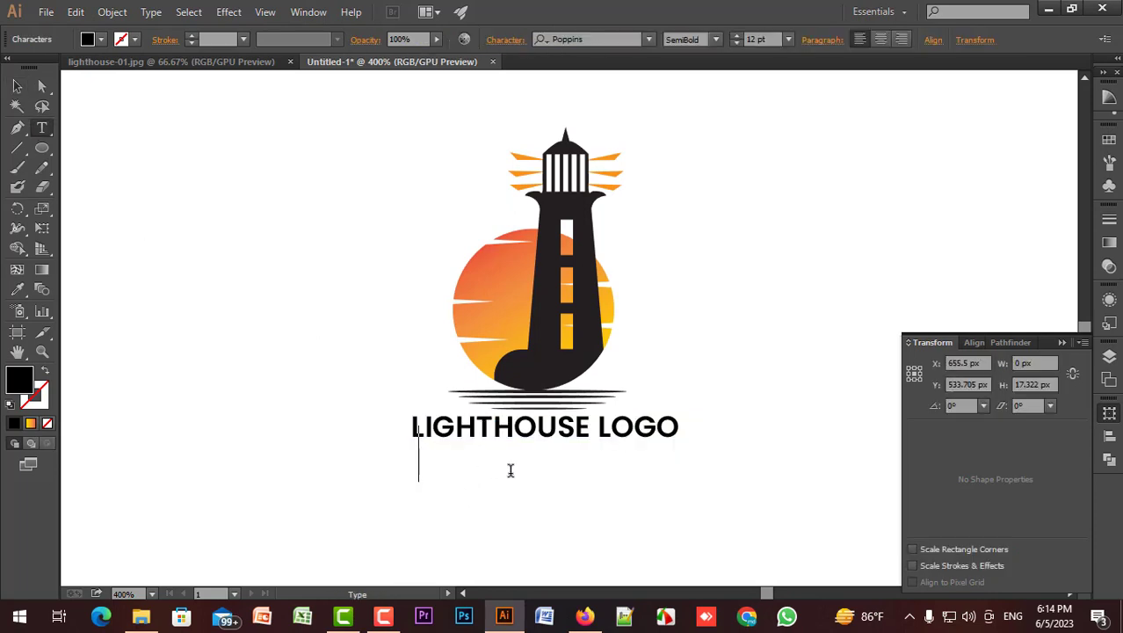
{"action": "type", "text": "YOUR"}
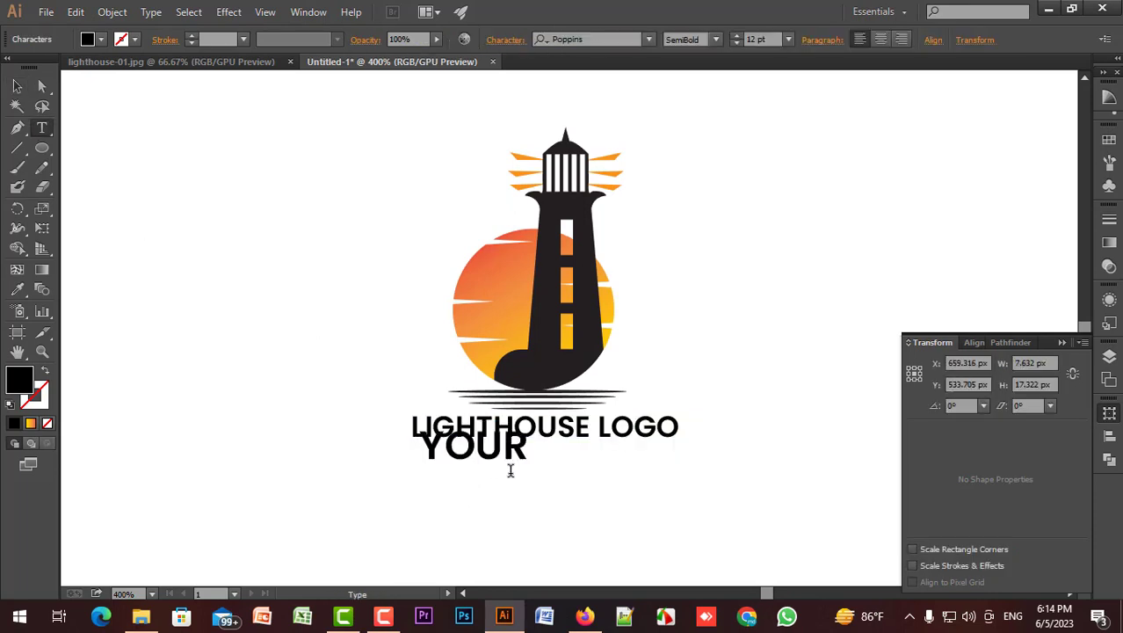
{"action": "type", "text": " TIGLI"}
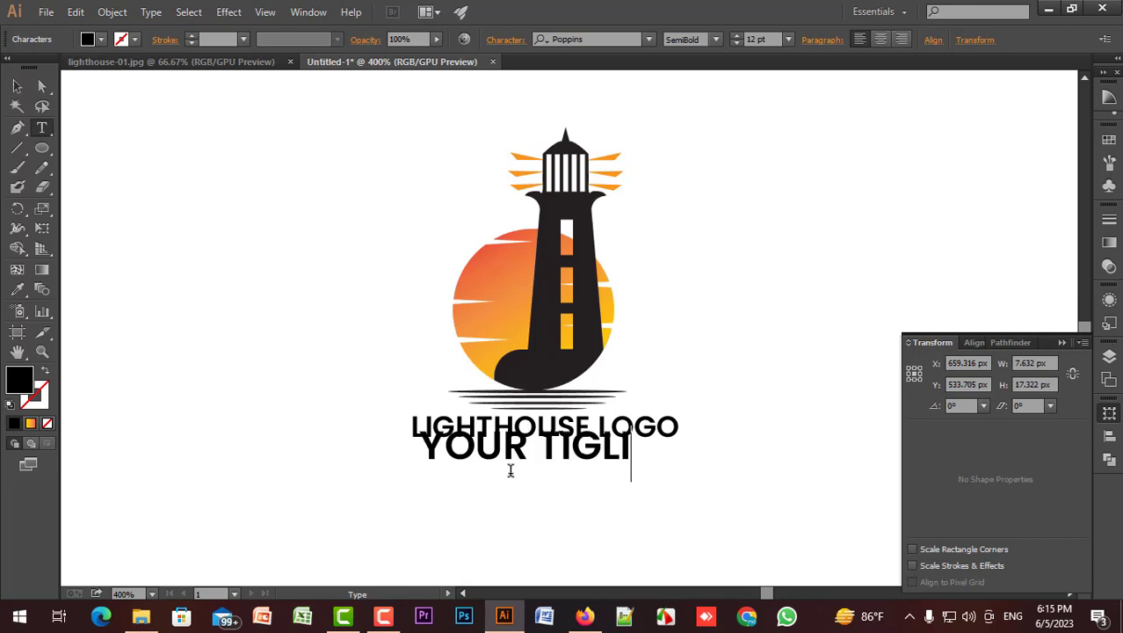
{"action": "type", "text": "NE"}
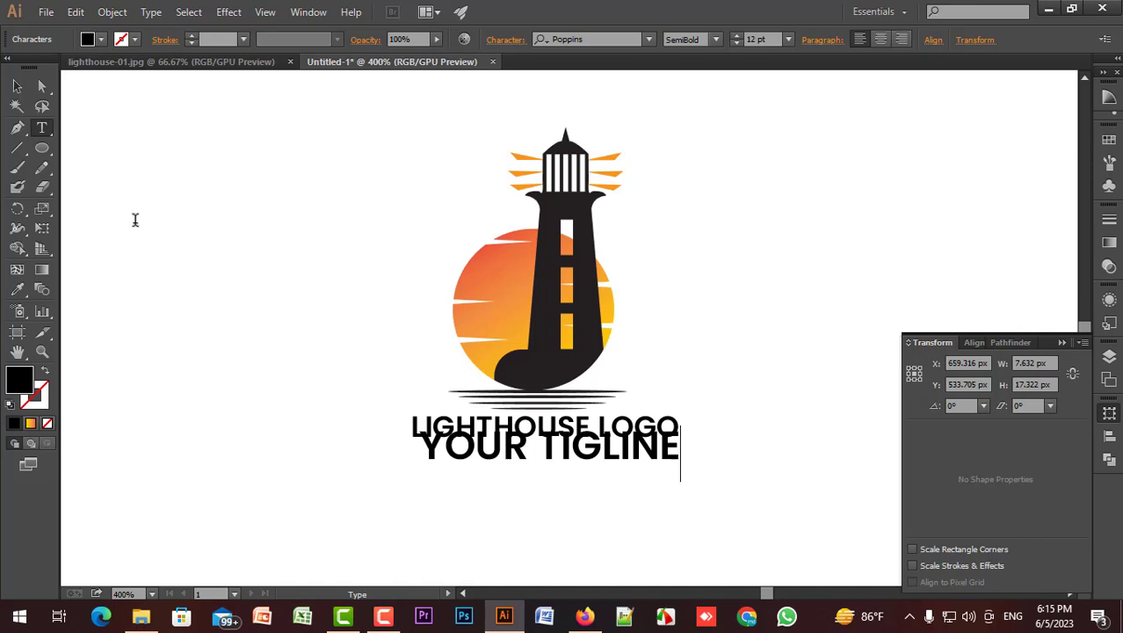
Step: Scale the "YOUR TIGLINE" text down to 4.38 pt and place it centrally under the logo text
{"action": "left_click", "coordinate": [17, 85]}
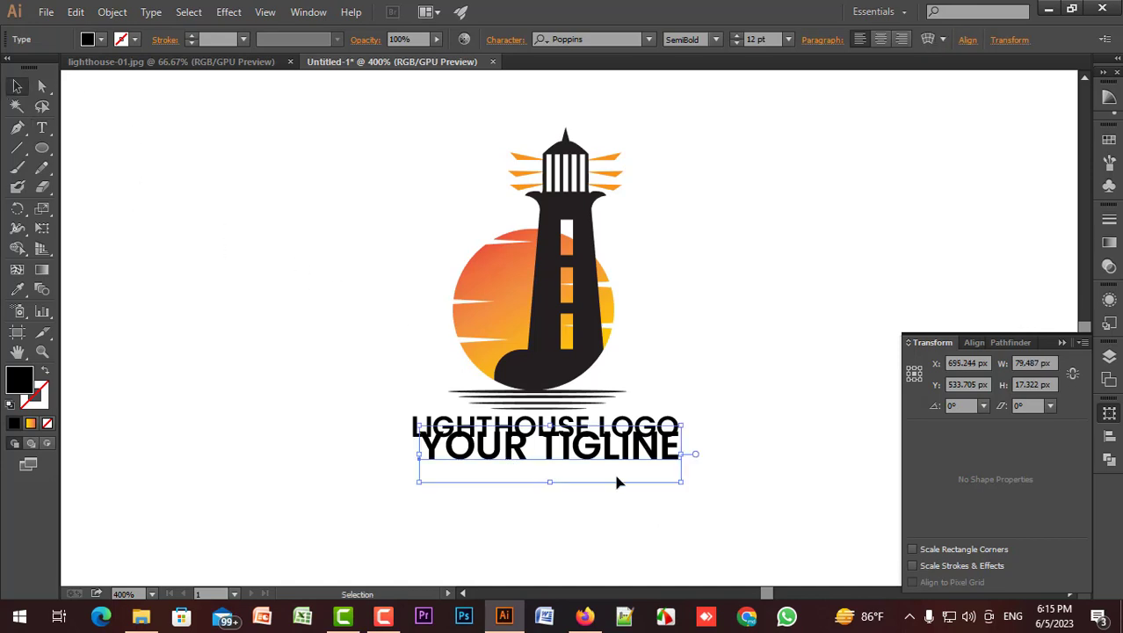
{"action": "left_click_drag", "start_coordinate": [604, 452], "coordinate": [617, 464]}
{"action": "left_click_drag", "start_coordinate": [683, 496], "coordinate": [587, 465]}
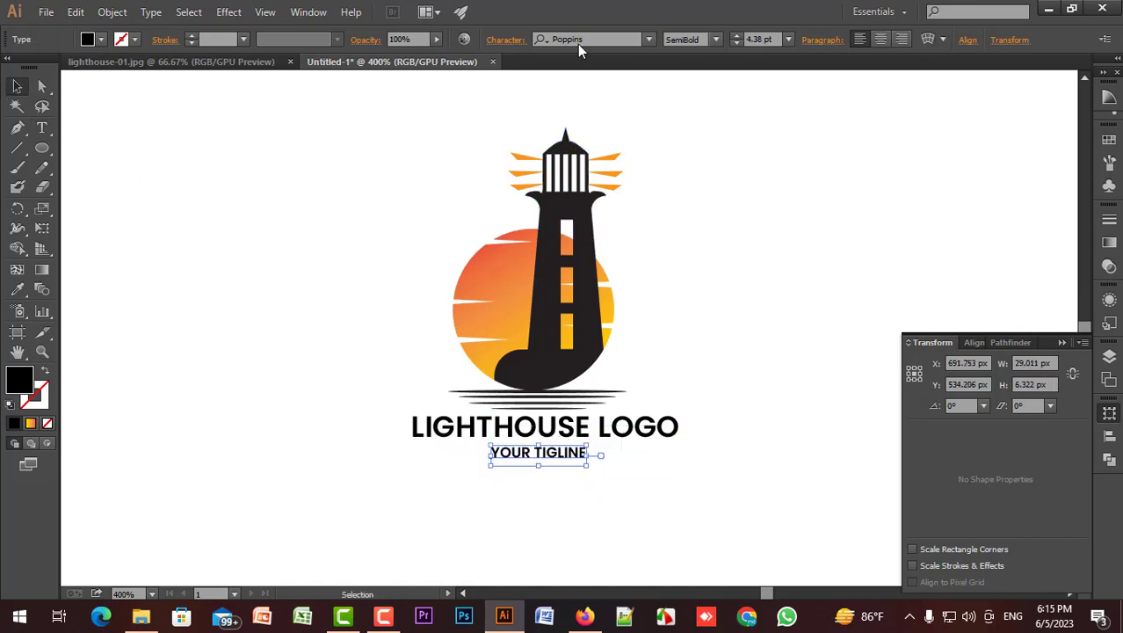
Step: Set the tracking of the "YOUR TIGLINE" text to 500 and shift it back under the logo text
{"action": "left_click", "coordinate": [508, 42]}
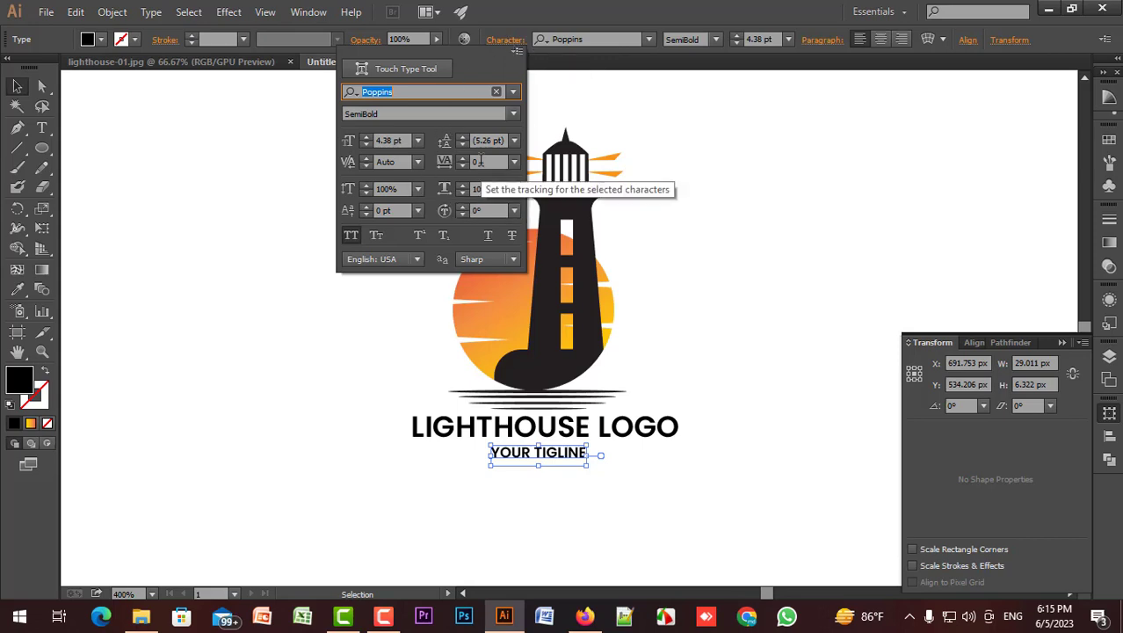
{"action": "left_click", "coordinate": [440, 160]}
{"action": "type", "text": "500"}
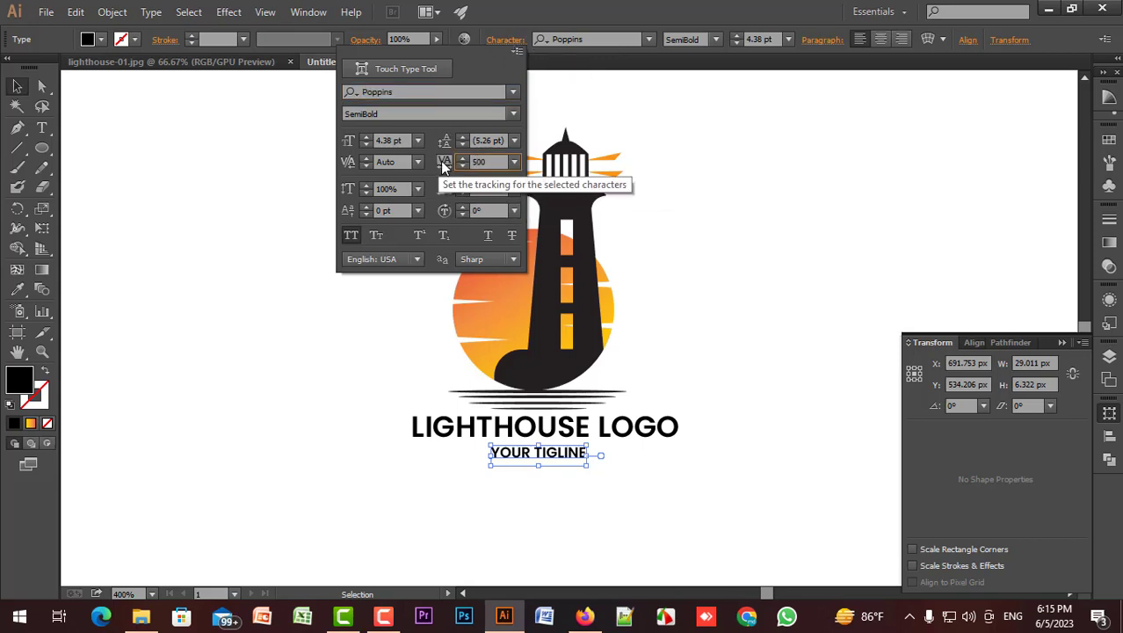
{"action": "key", "text": "Return"}
{"action": "left_click_drag", "start_coordinate": [601, 455], "coordinate": [569, 455]}
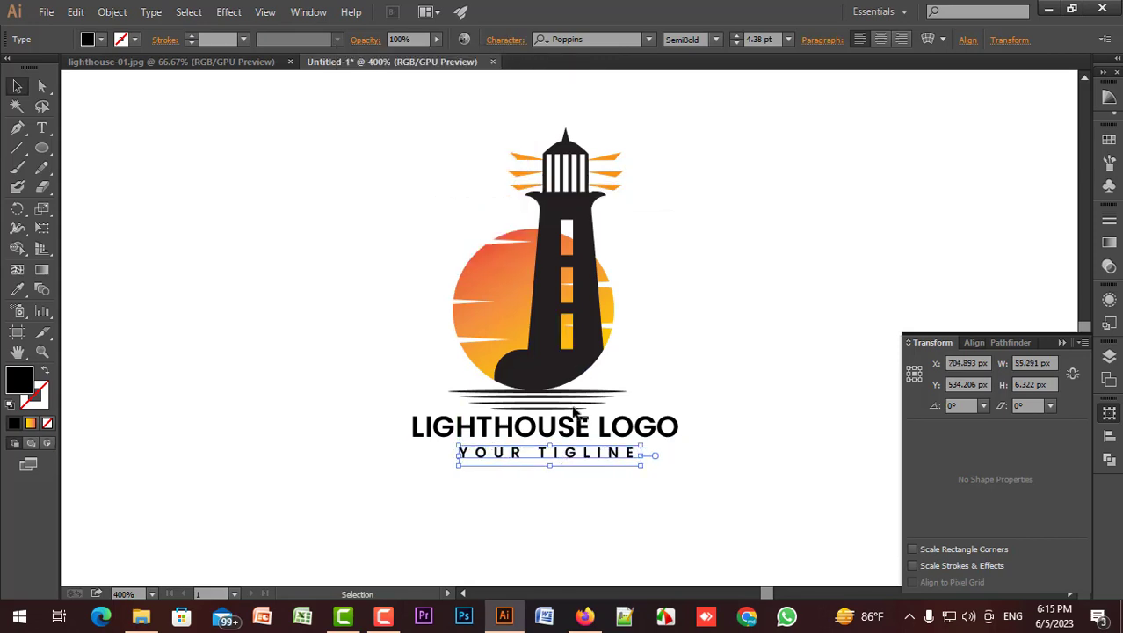
Step: Increase the tracking of the "YOUR TIGLINE" text to 600
{"action": "left_click", "coordinate": [514, 41]}
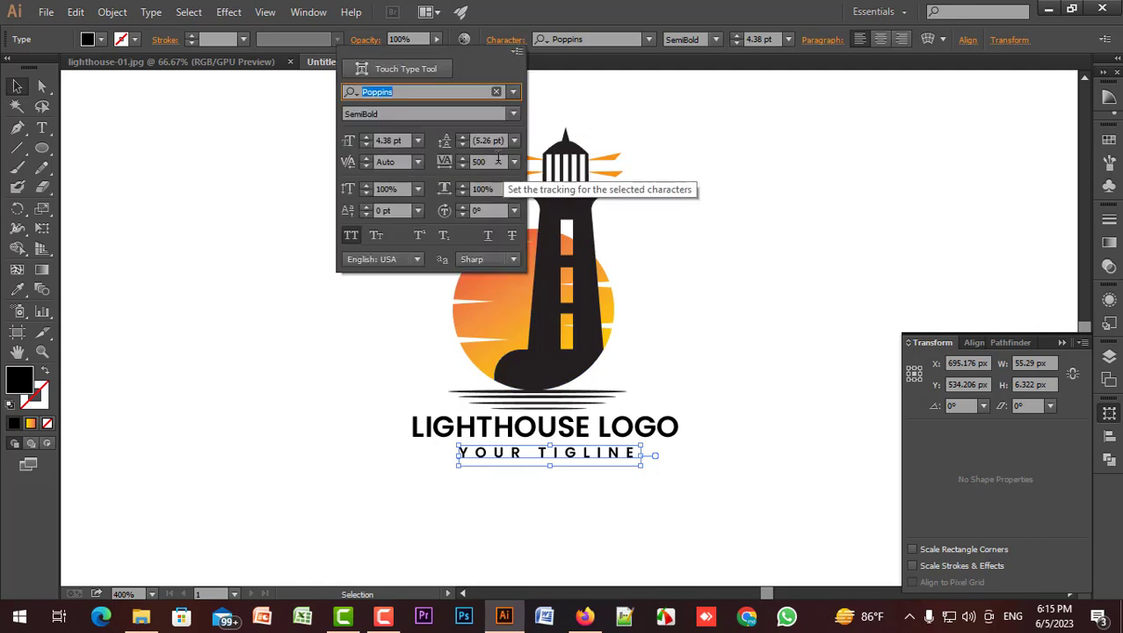
{"action": "left_click", "coordinate": [431, 164]}
{"action": "type", "text": "600"}
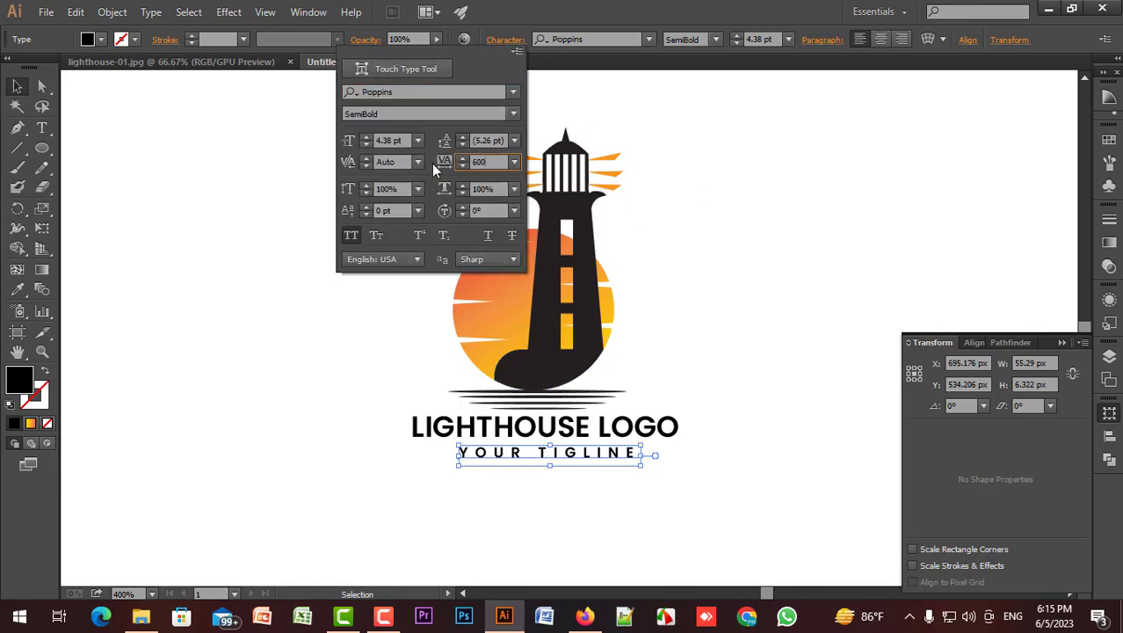
{"action": "key", "text": "Return"}
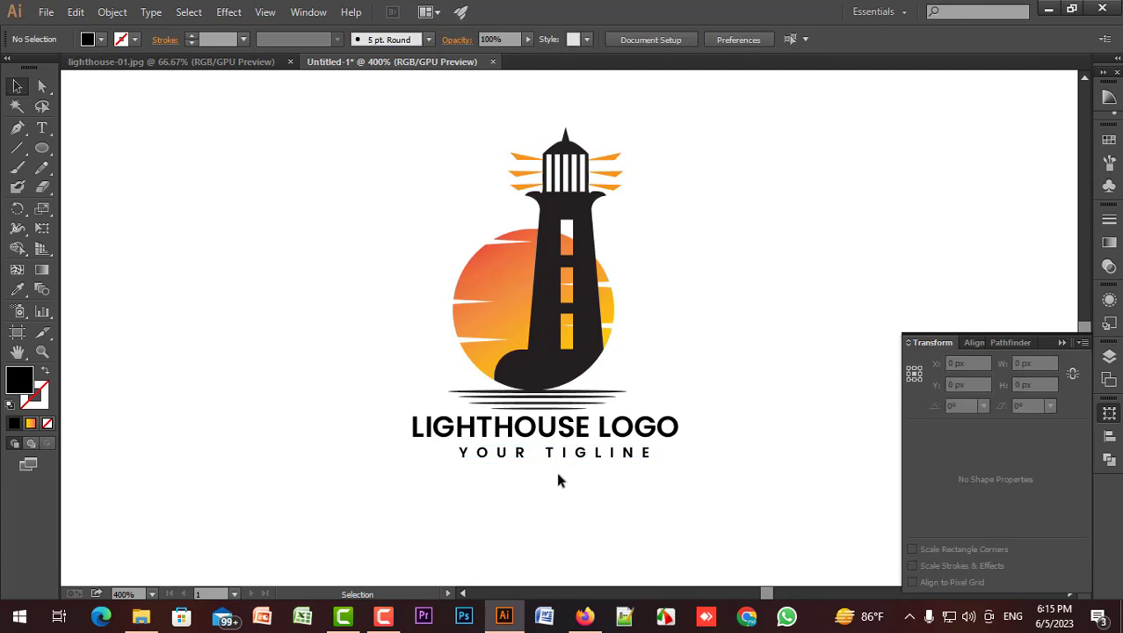
Step: Align the "LIGHTHOUSE LOGO" and "YOUR TIGLINE" texts to each other by their horizontal centres
{"action": "left_click_drag", "start_coordinate": [572, 459], "coordinate": [586, 426]}
{"action": "left_click", "coordinate": [560, 479]}
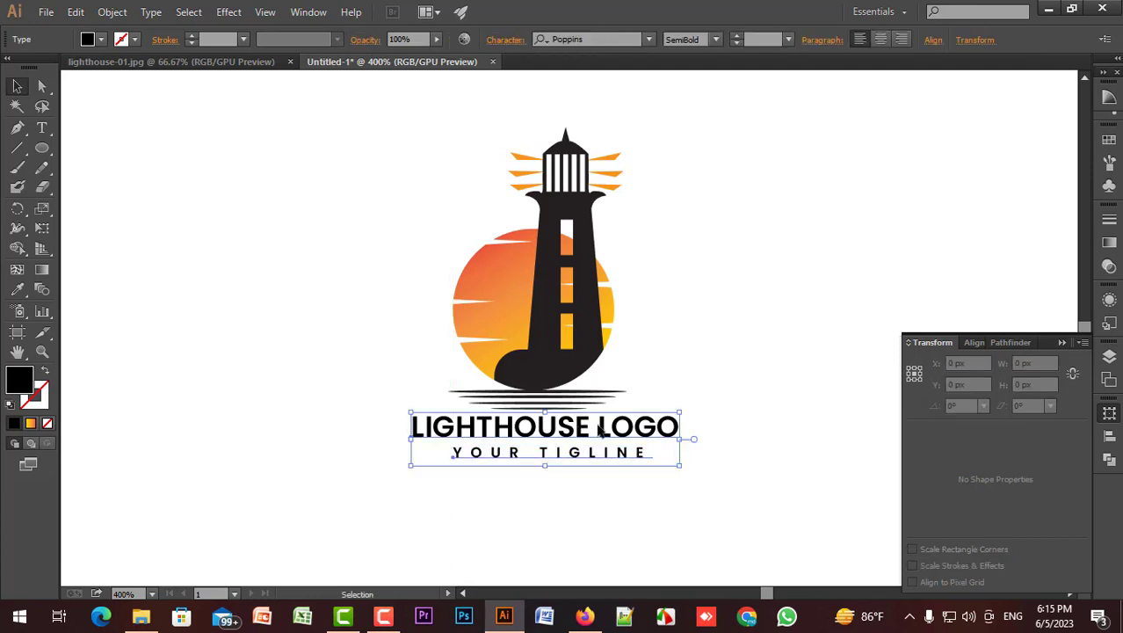
{"action": "left_click", "coordinate": [974, 342]}
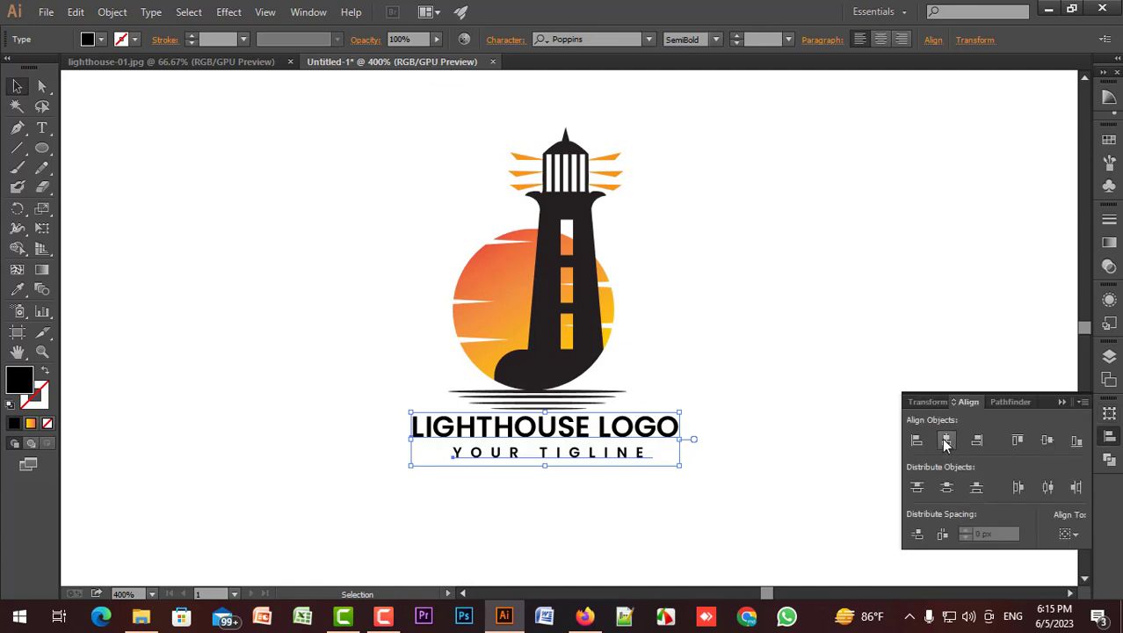
{"action": "left_click", "coordinate": [947, 440]}
{"action": "left_click", "coordinate": [741, 426]}
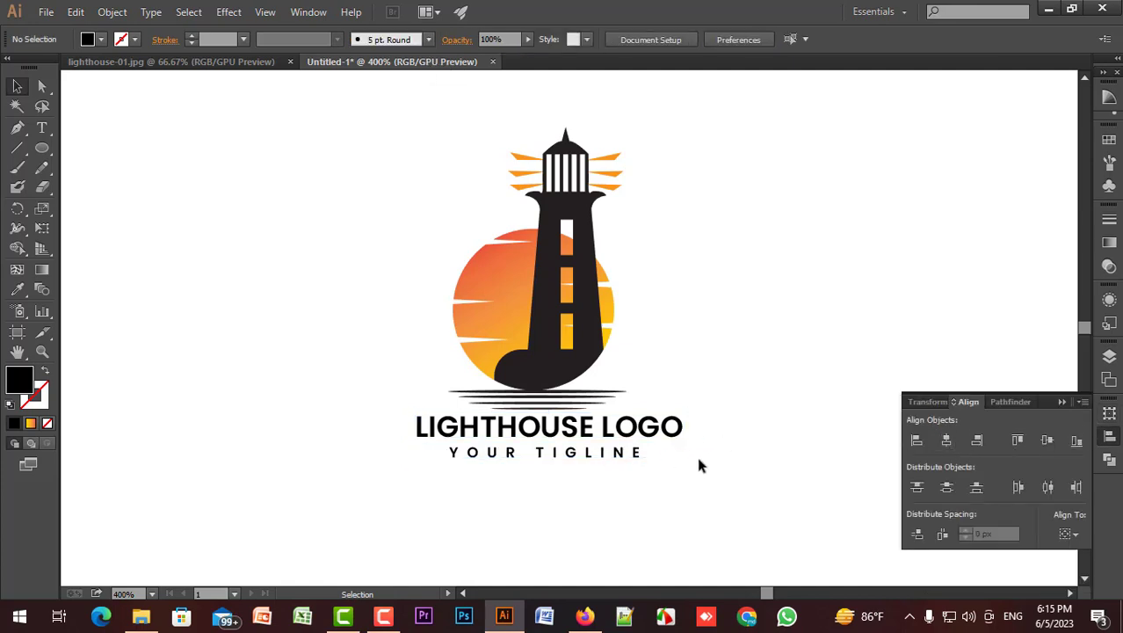
Step: Apply a Drop Shadow to both text lines with Multiply mode, 75% opacity, 7 px X and Y offsets and 5 px blur
{"action": "scroll", "coordinate": [701, 473], "scroll_direction": "down", "scroll_amount": 1}
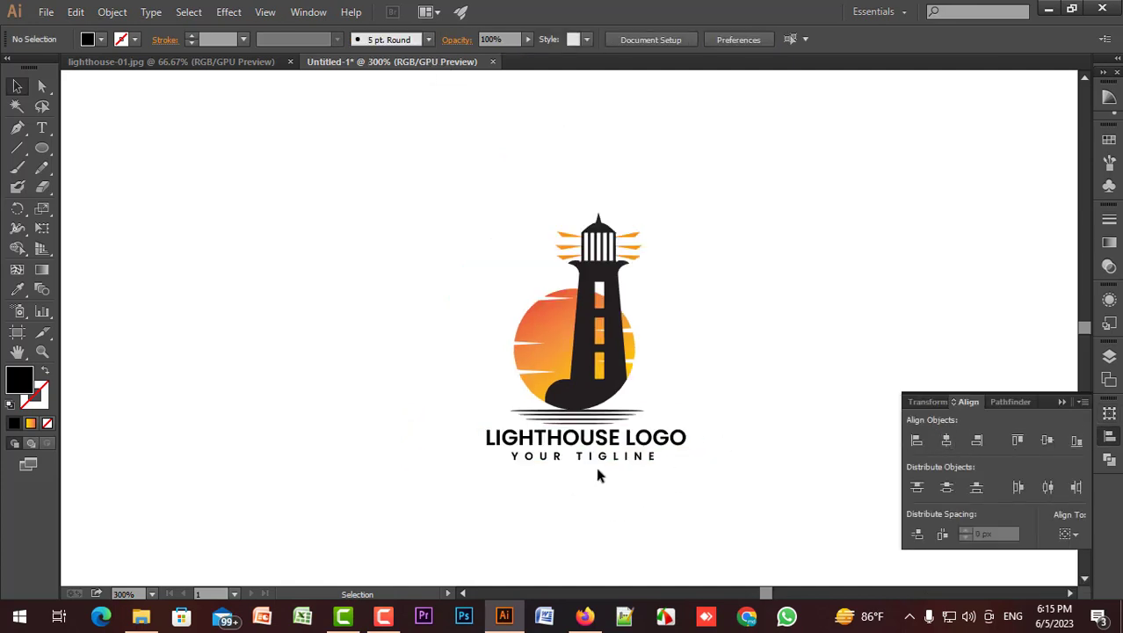
{"action": "left_click_drag", "start_coordinate": [560, 490], "coordinate": [643, 437]}
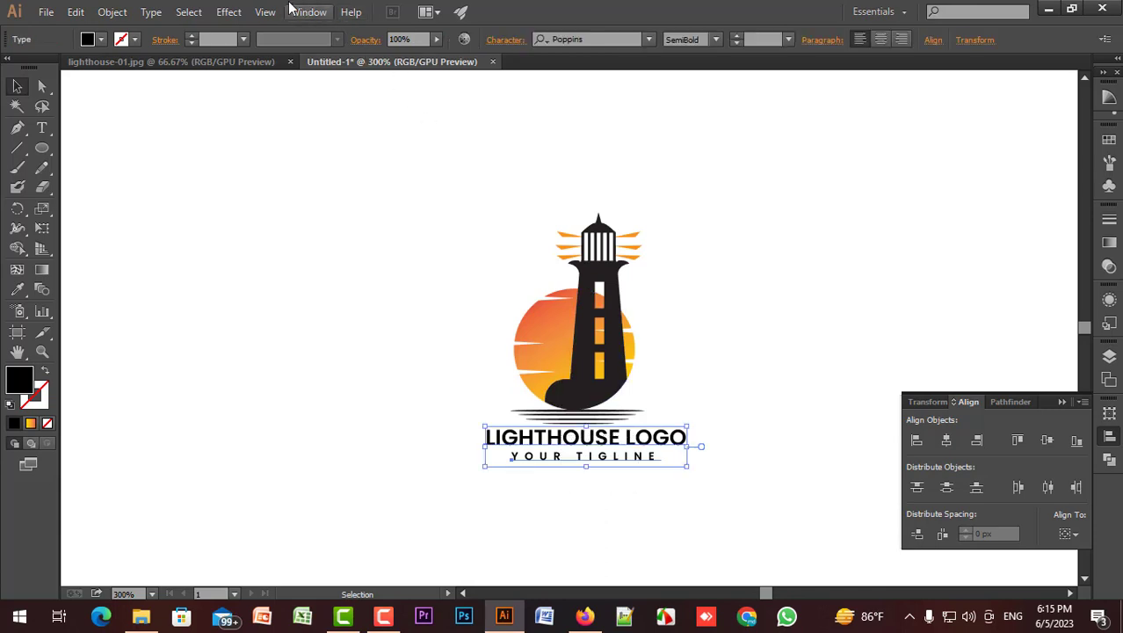
{"action": "left_click", "coordinate": [229, 11]}
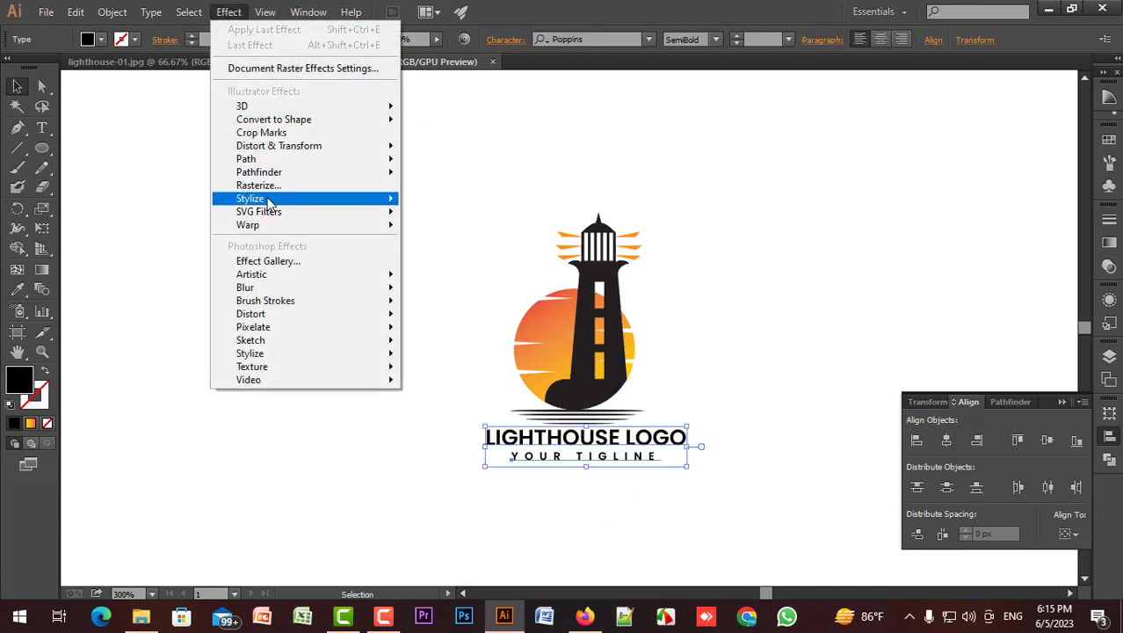
{"action": "mouse_move", "coordinate": [352, 199]}
{"action": "left_click", "coordinate": [457, 202]}
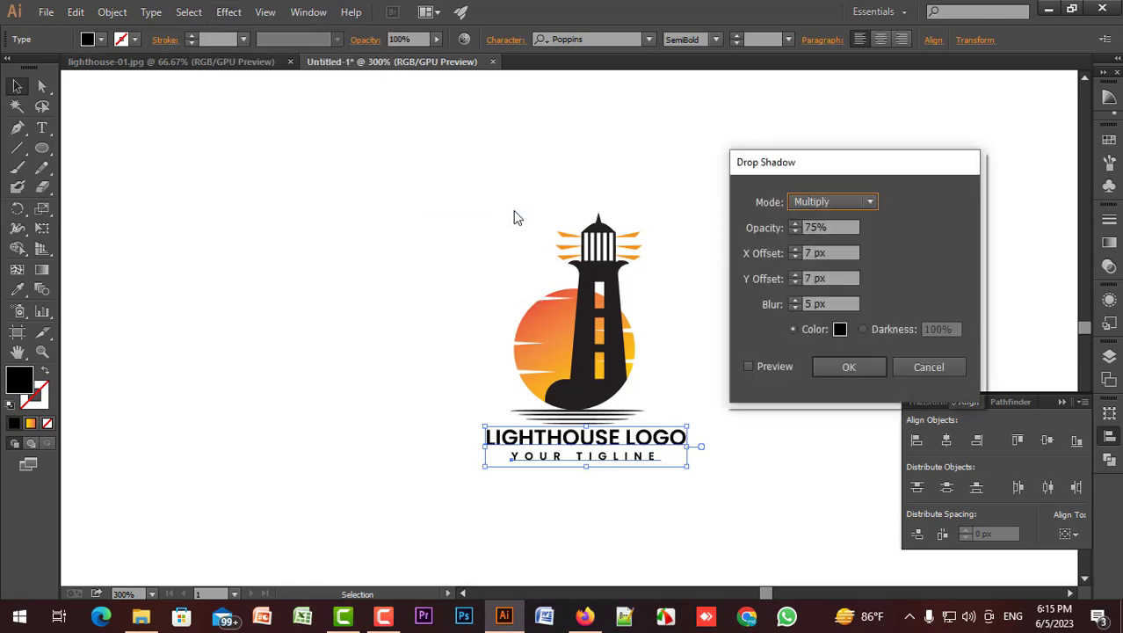
{"action": "left_click", "coordinate": [752, 366]}
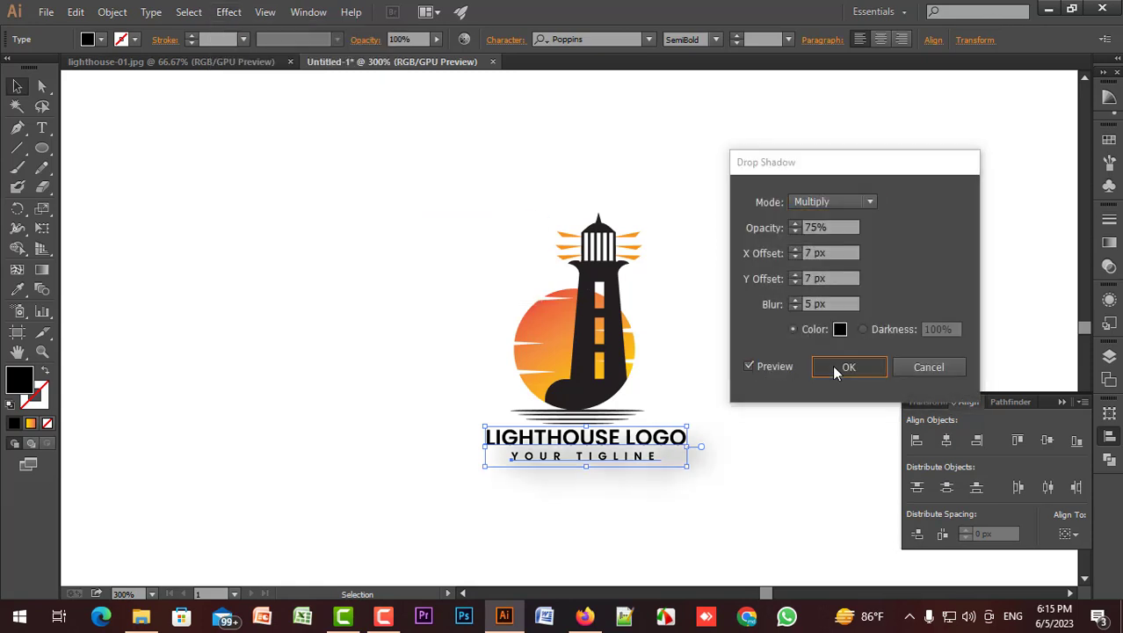
{"action": "left_click", "coordinate": [833, 366]}
{"action": "left_click", "coordinate": [764, 398]}
{"action": "scroll", "coordinate": [761, 391], "scroll_direction": "down", "scroll_amount": 1}
{"action": "scroll", "coordinate": [761, 391], "scroll_direction": "up", "scroll_amount": 1}
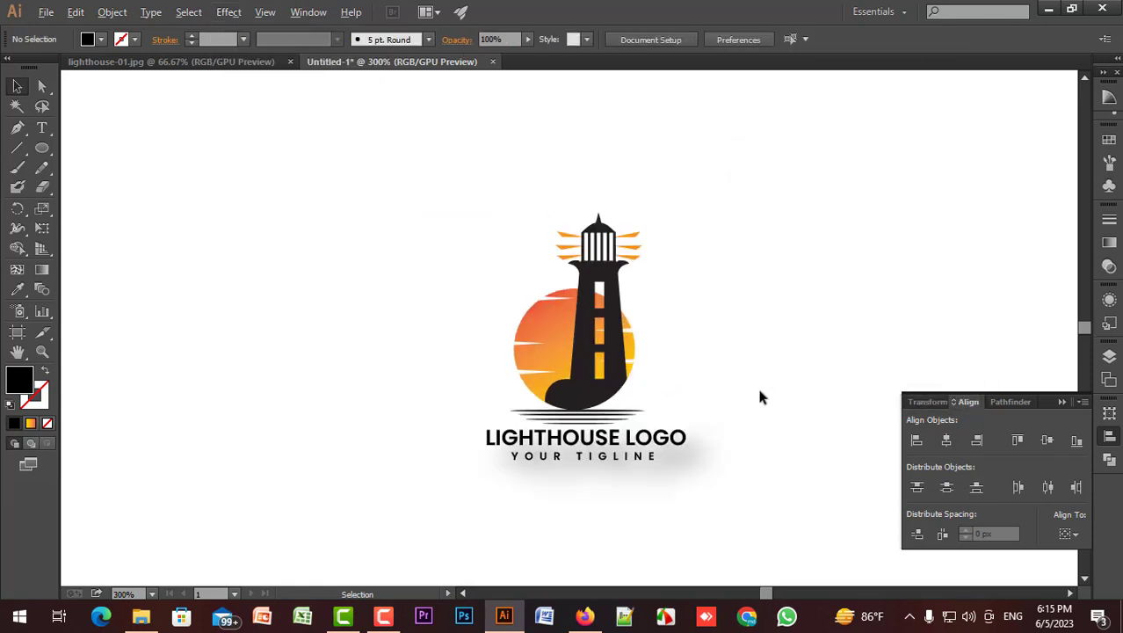
{"action": "left_click_drag", "start_coordinate": [764, 391], "coordinate": [731, 381]}
{"action": "scroll", "coordinate": [622, 396], "scroll_direction": "up", "scroll_amount": 1}
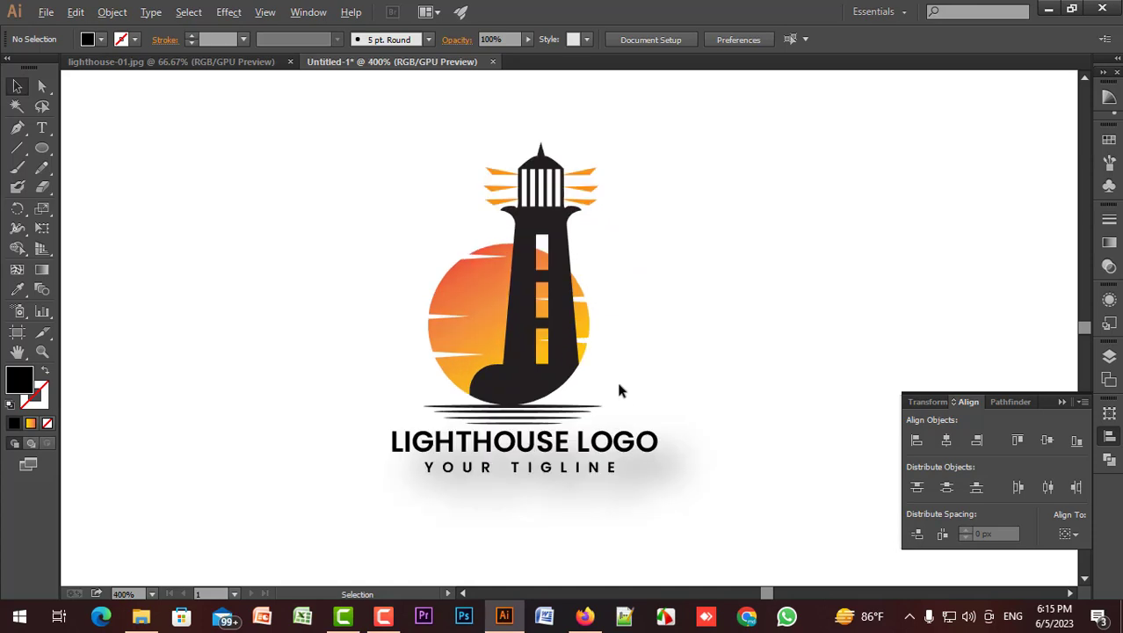